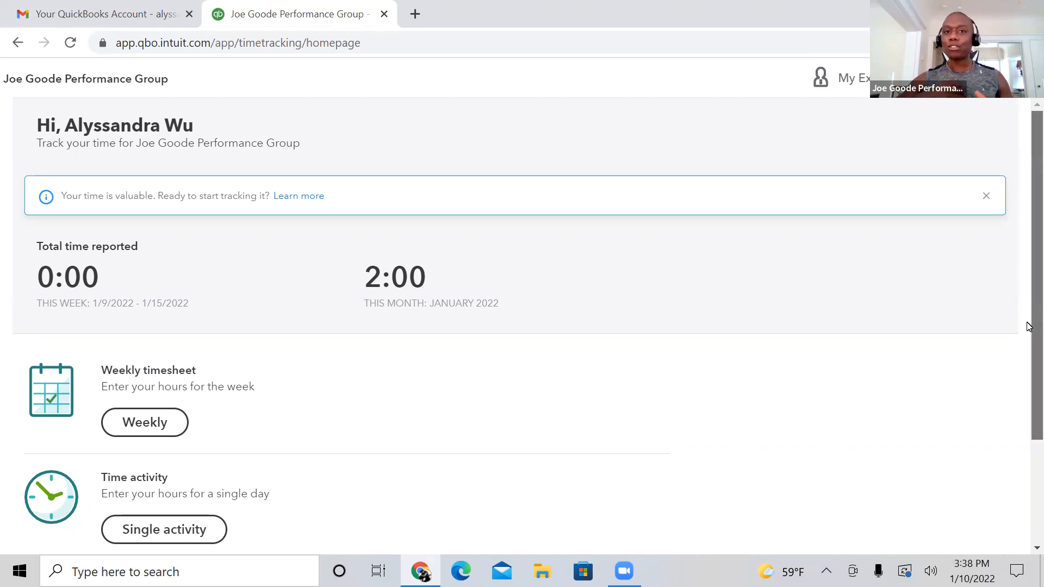
# Step: Open the weekly timesheet and switch it to the week of 1/2/2022 to 1/8/2022
pyautogui.scroll(-1, 1027, 329)
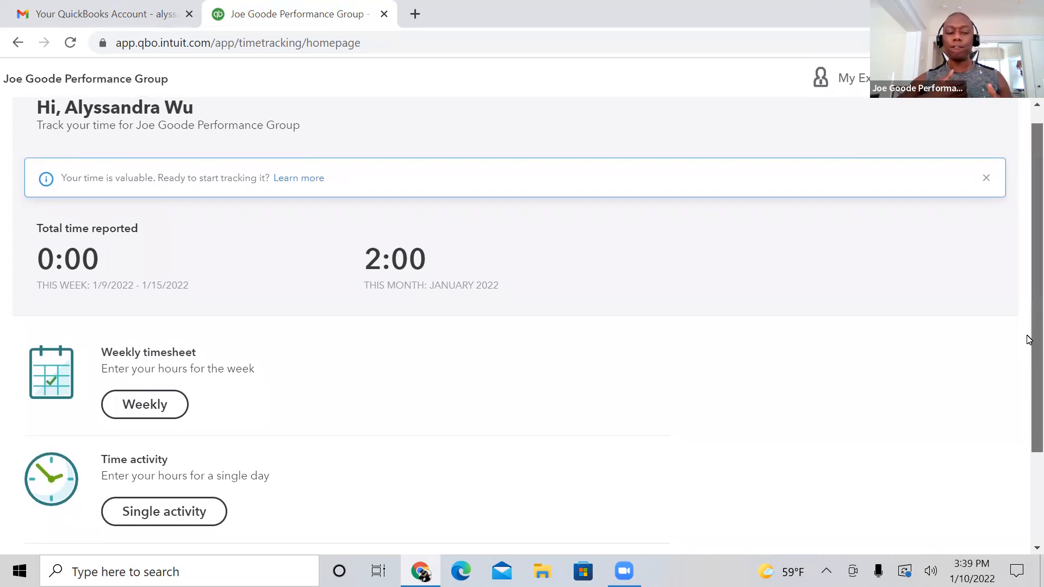
pyautogui.moveTo(1027, 340); pyautogui.dragTo(1027, 305)
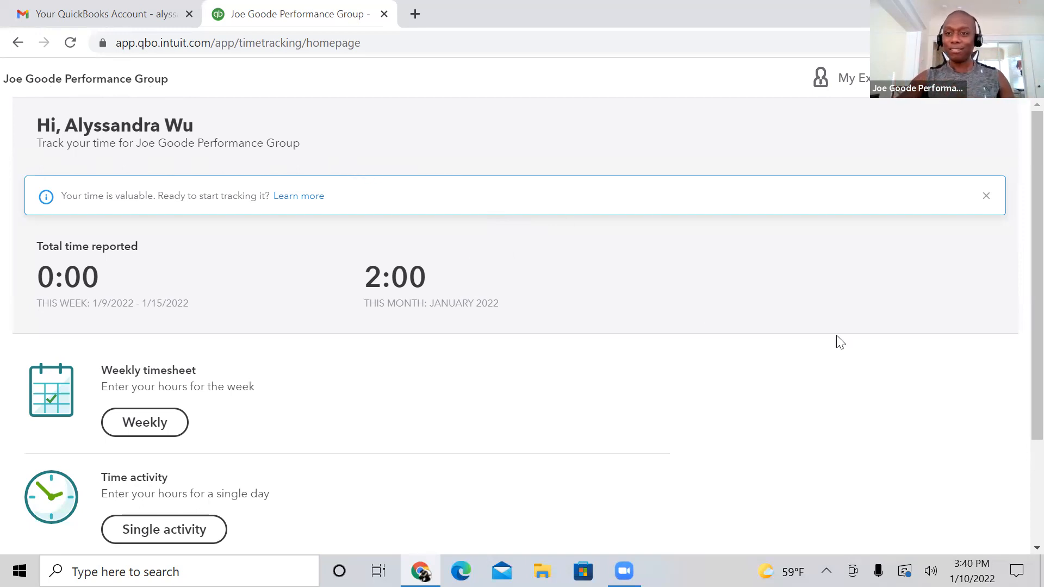
pyautogui.scroll(-3, 1020, 337)
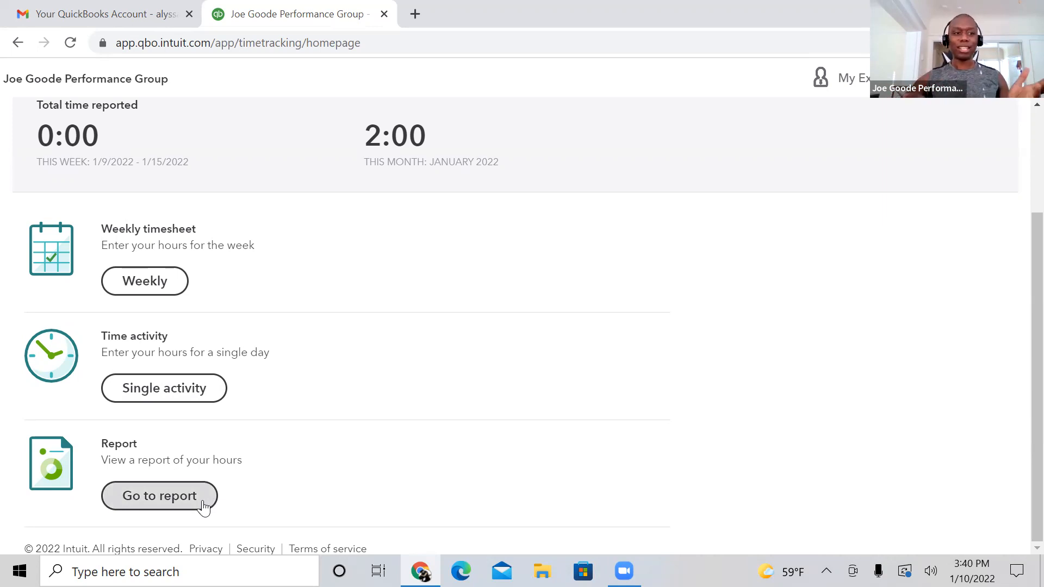
pyautogui.click(154, 290)
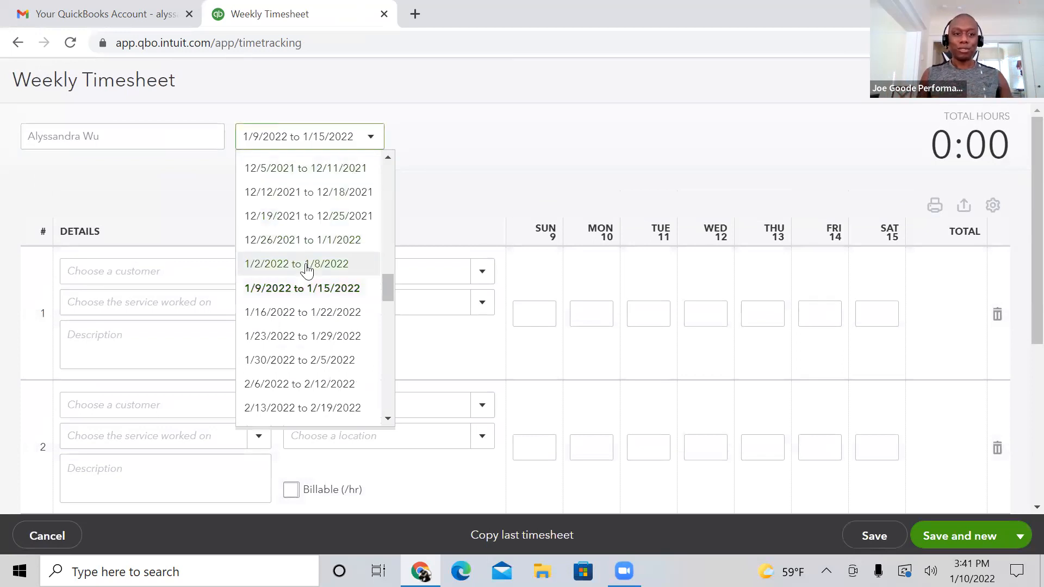
pyautogui.click(489, 142)
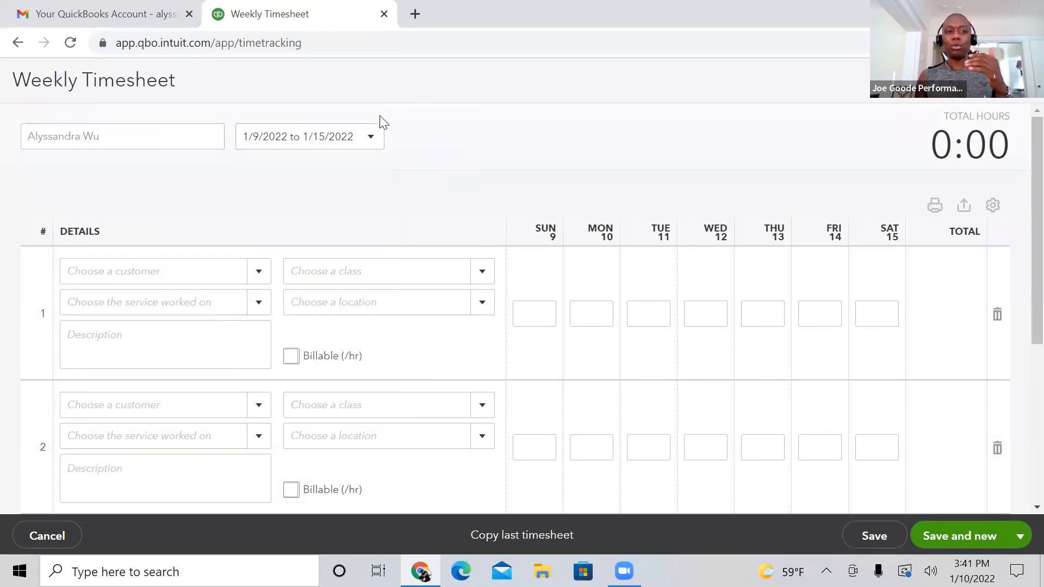
pyautogui.click(372, 138)
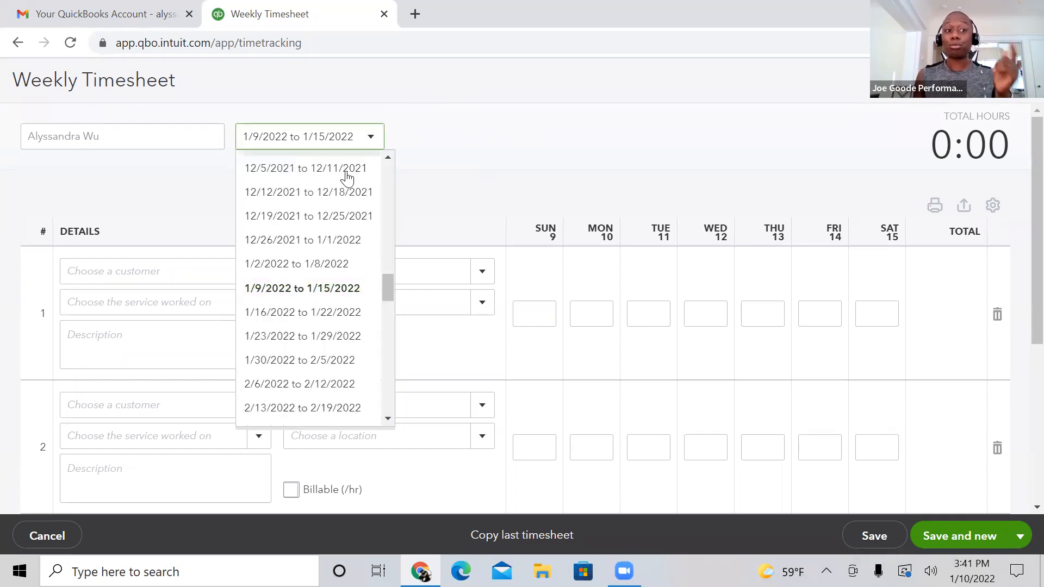
pyautogui.click(329, 266)
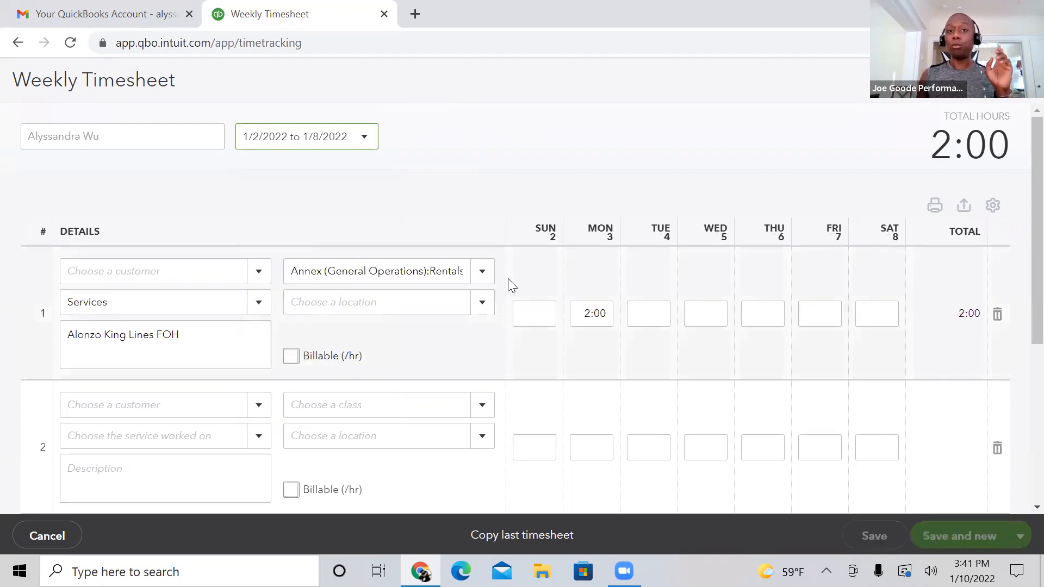
# Step: Clear the Monday hours and the description in the timesheet's first row
pyautogui.click(582, 309)
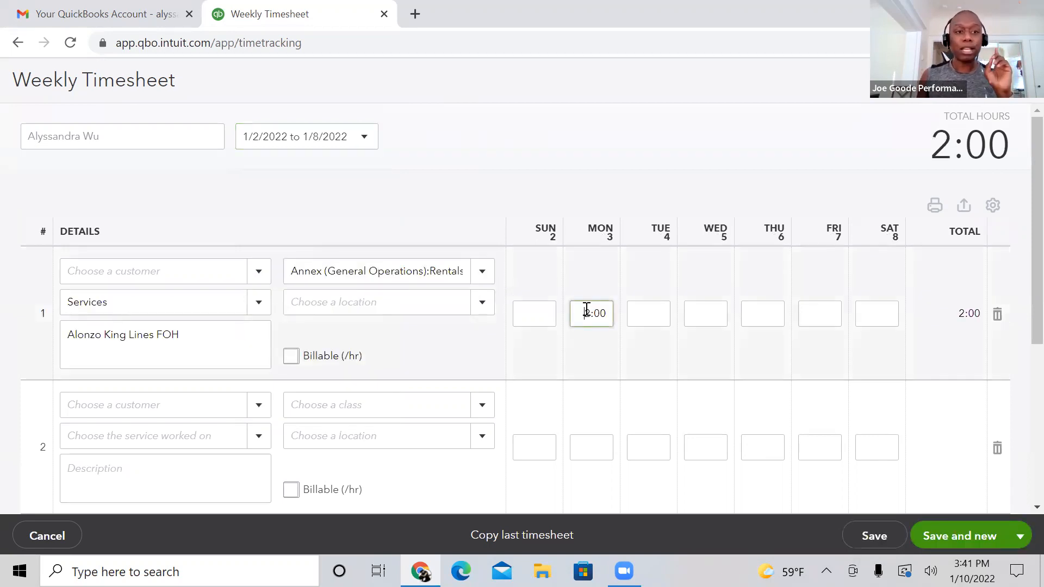
pyautogui.press('BackSpace')
pyautogui.click(478, 277)
pyautogui.click(480, 275)
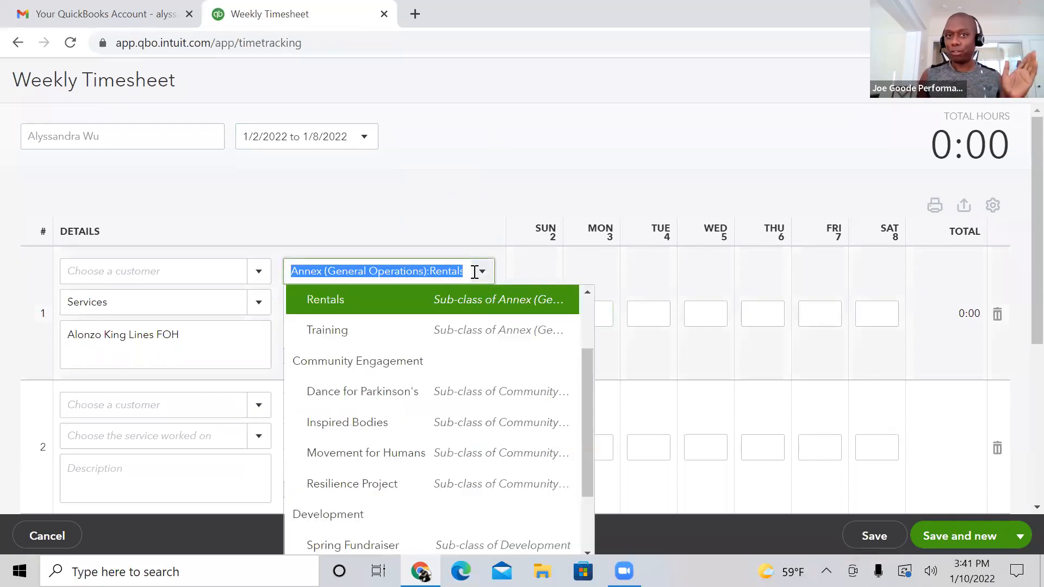
pyautogui.moveTo(589, 358); pyautogui.dragTo(587, 233)
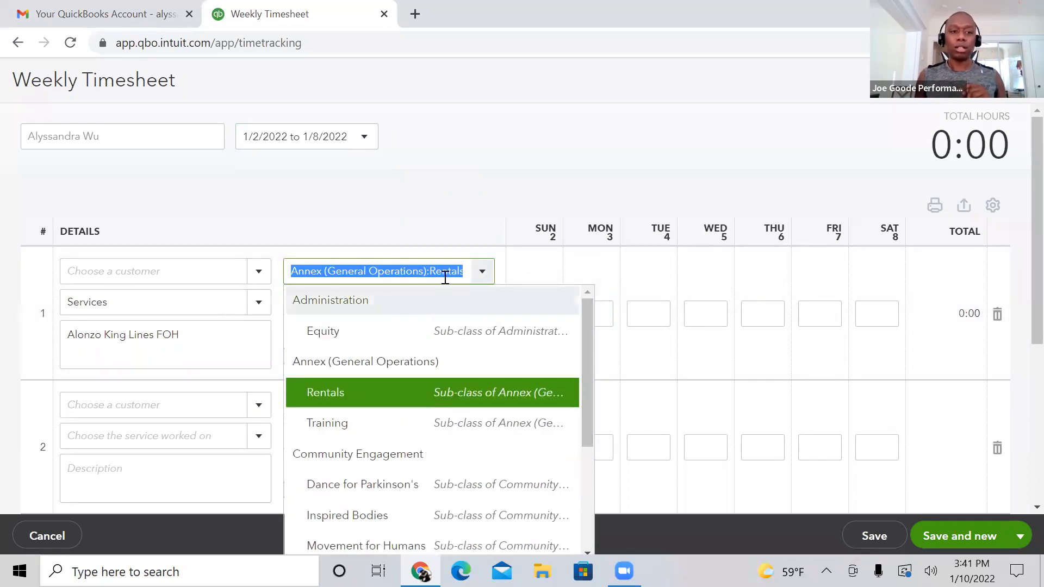
pyautogui.click(455, 232)
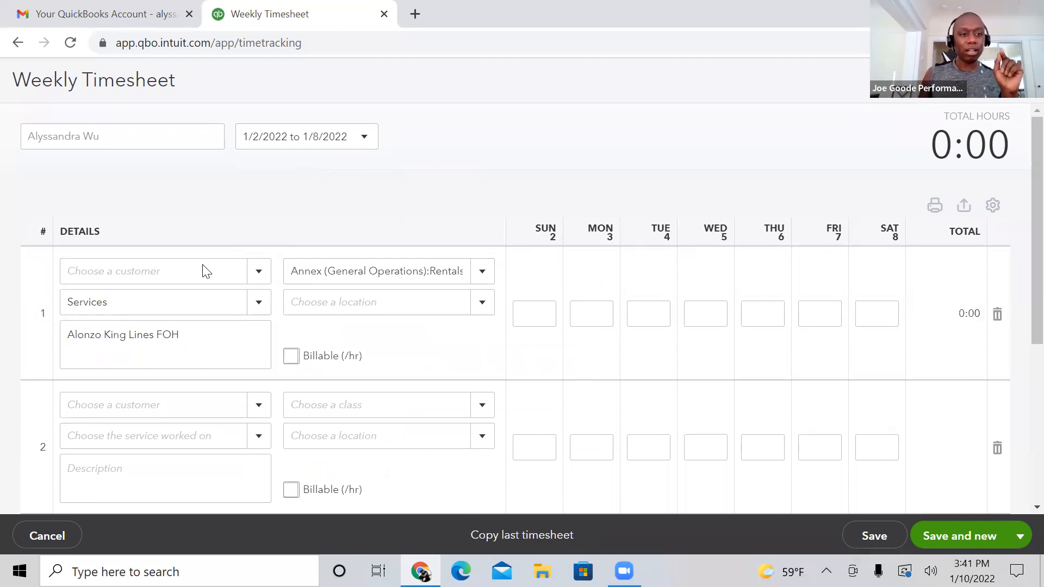
pyautogui.moveTo(194, 337); pyautogui.dragTo(53, 339)
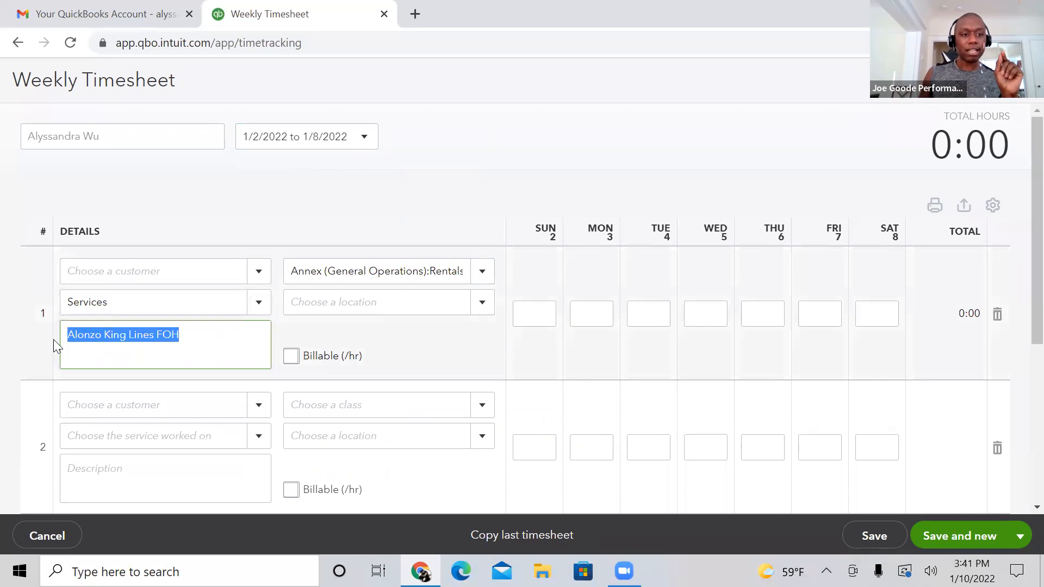
pyautogui.press('BackSpace')
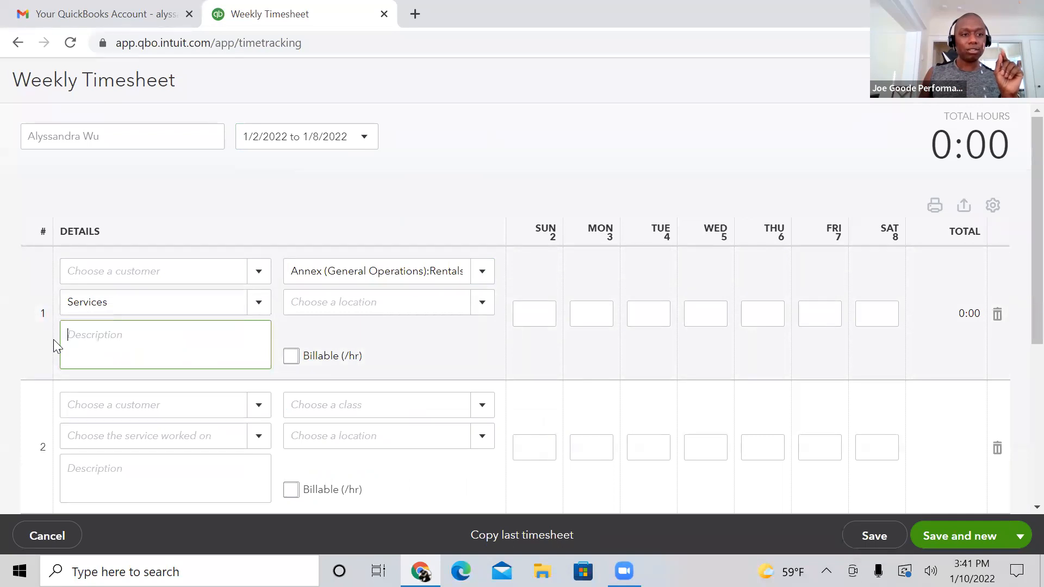
# Step: Examine the service options of the first row and look through the timesheet's remaining rows
pyautogui.click(249, 303)
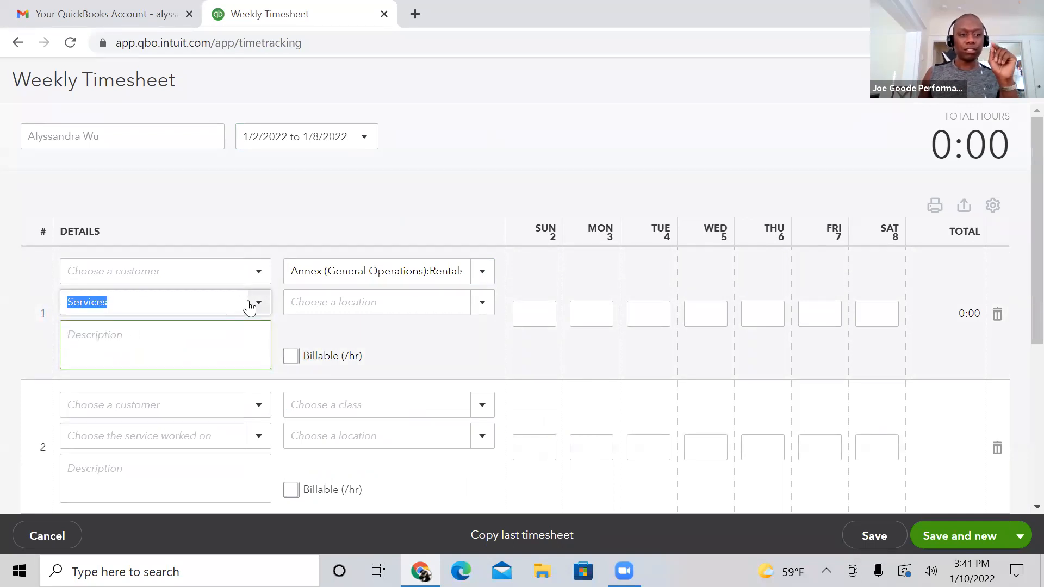
pyautogui.click(63, 186)
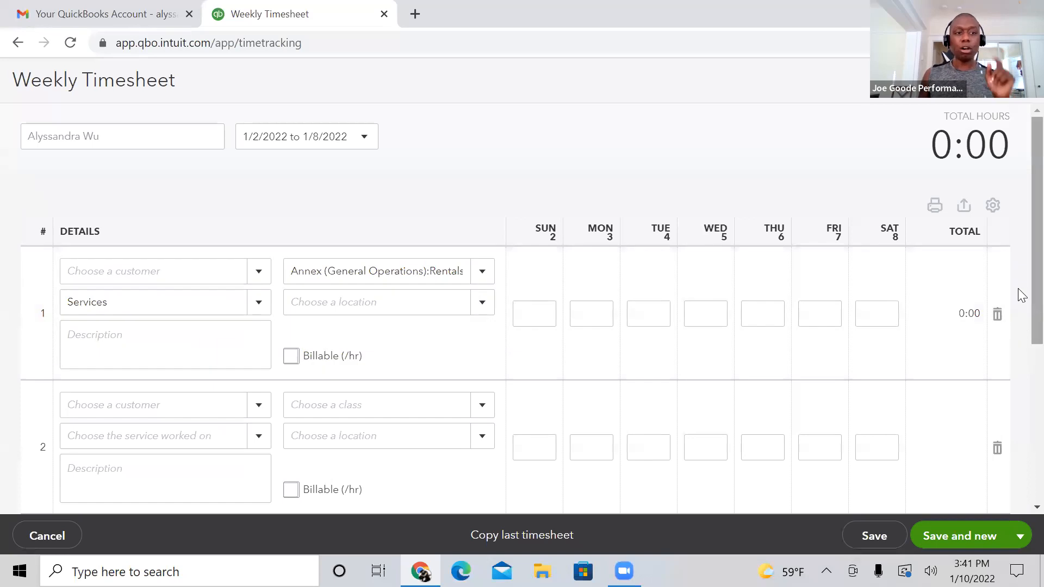
pyautogui.scroll(-4, 1020, 331)
pyautogui.scroll(-1, 1020, 397)
pyautogui.scroll(3, 1020, 380)
pyautogui.scroll(3, 1020, 351)
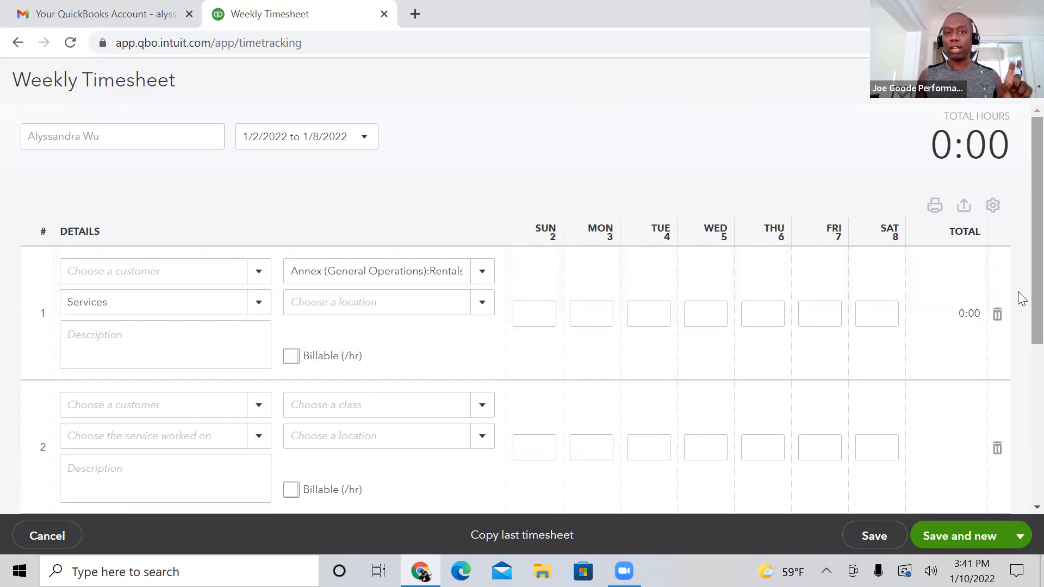
pyautogui.scroll(-1, 1019, 296)
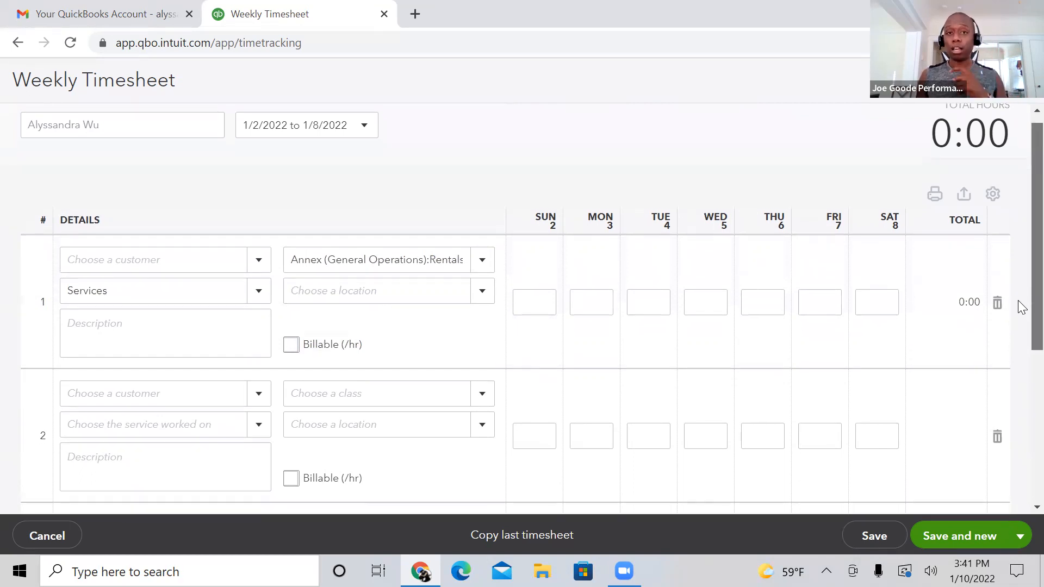
pyautogui.scroll(-5, 1021, 325)
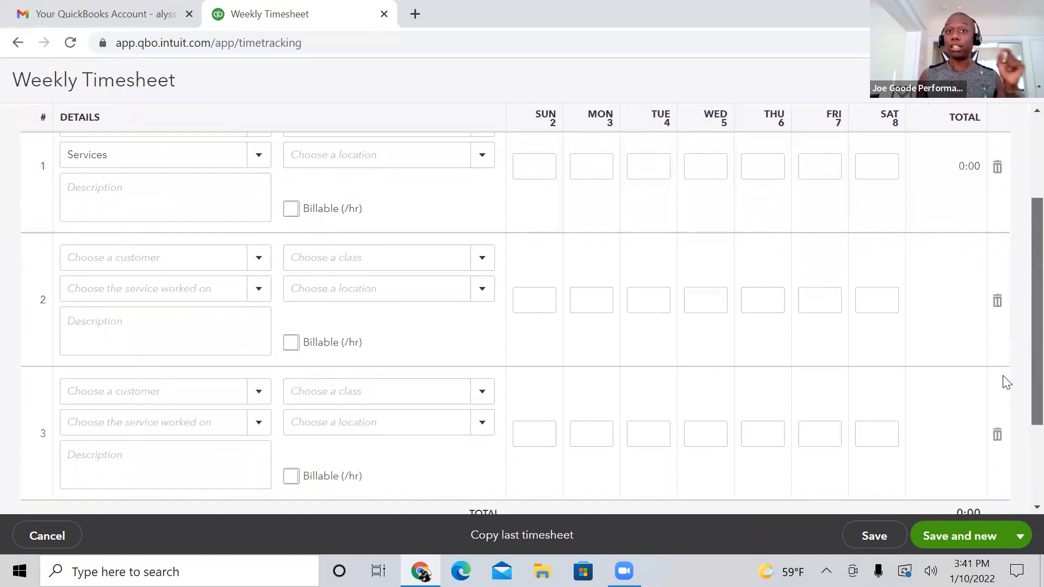
pyautogui.scroll(4, 997, 412)
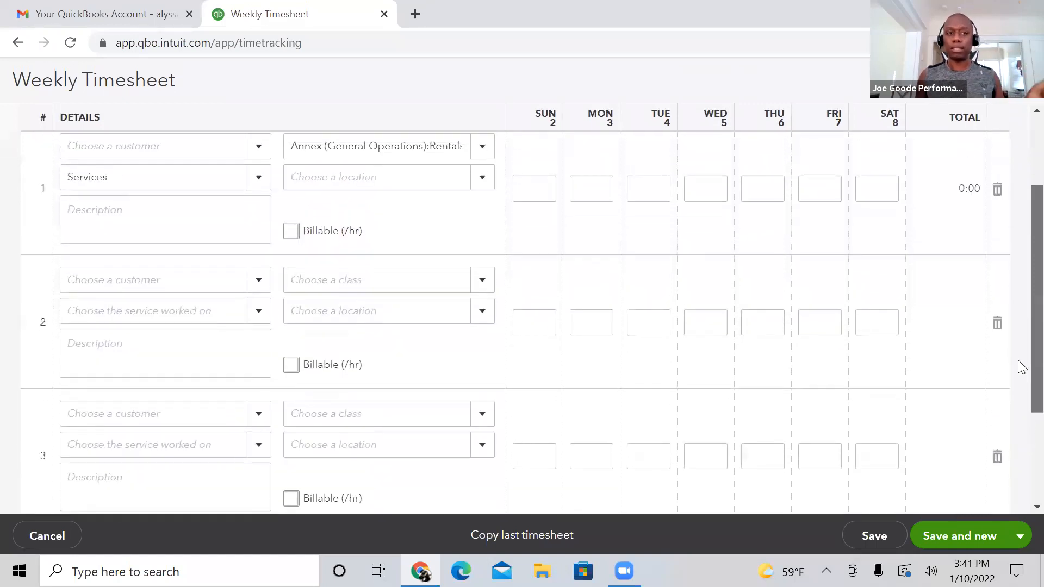
pyautogui.scroll(3, 1019, 320)
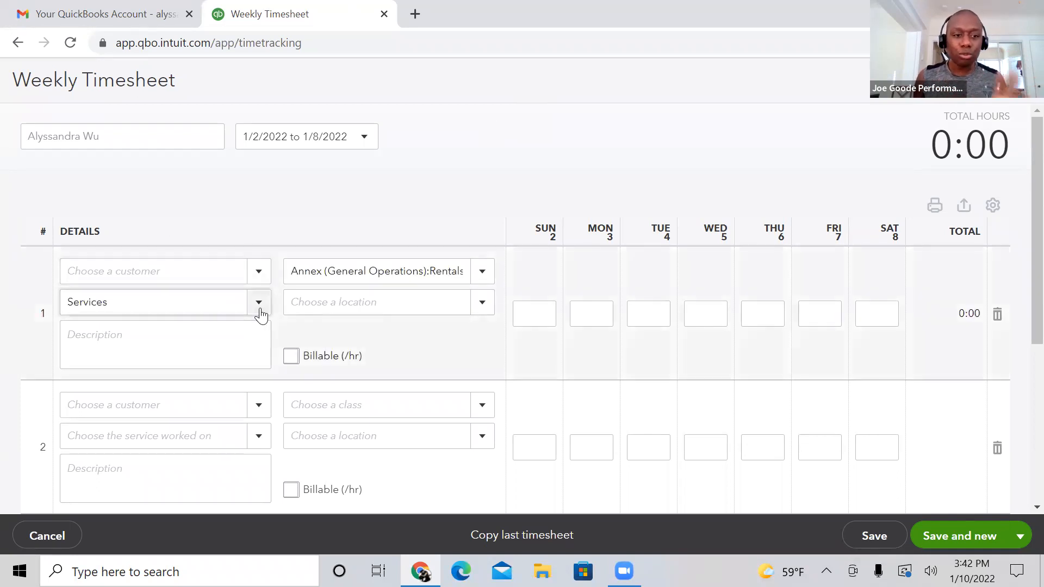
# Step: Delete the first row's existing entry from the weekly timesheet
pyautogui.click(260, 309)
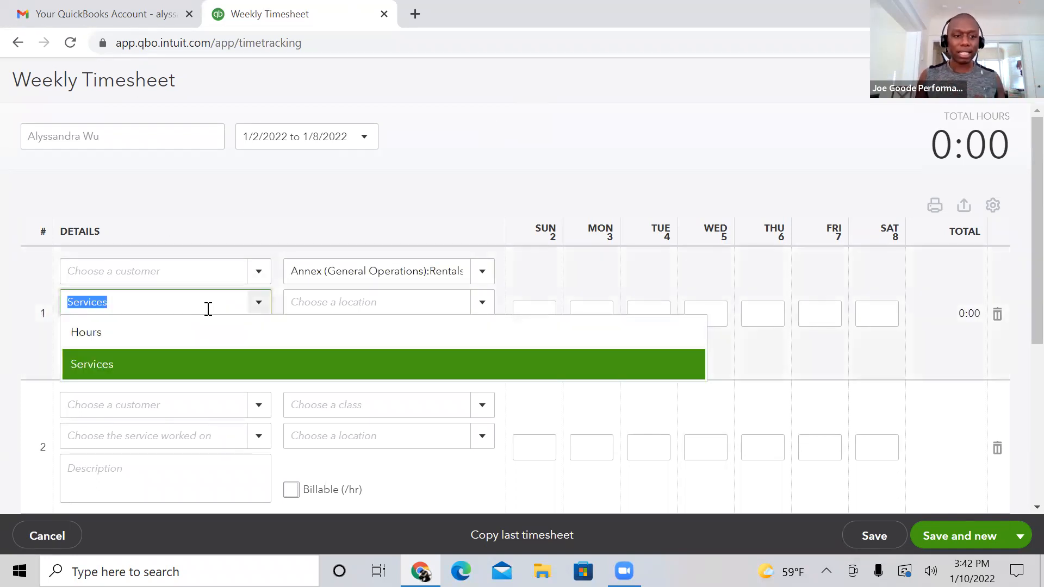
pyautogui.click(205, 306)
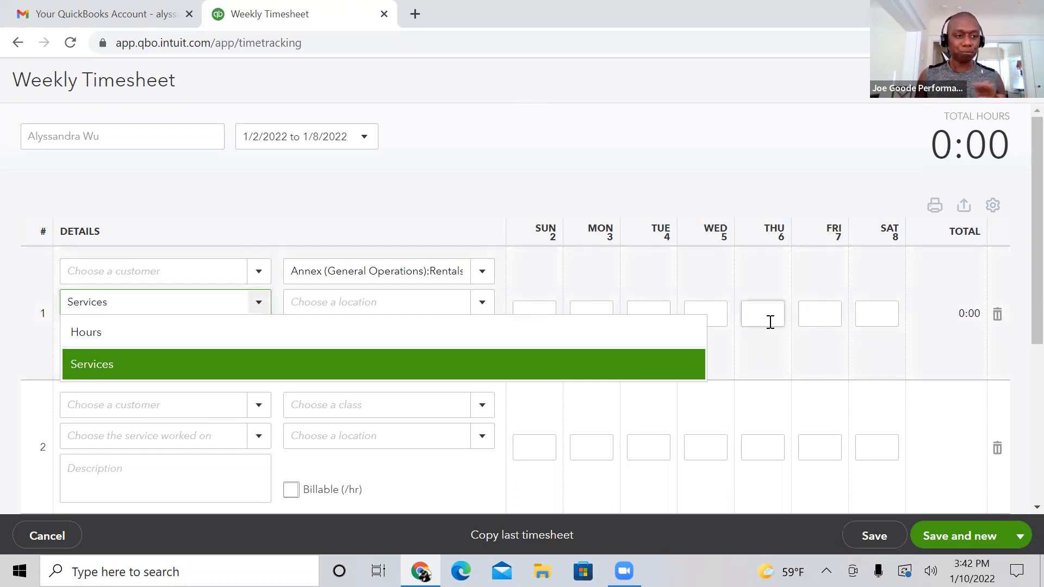
pyautogui.click(444, 168)
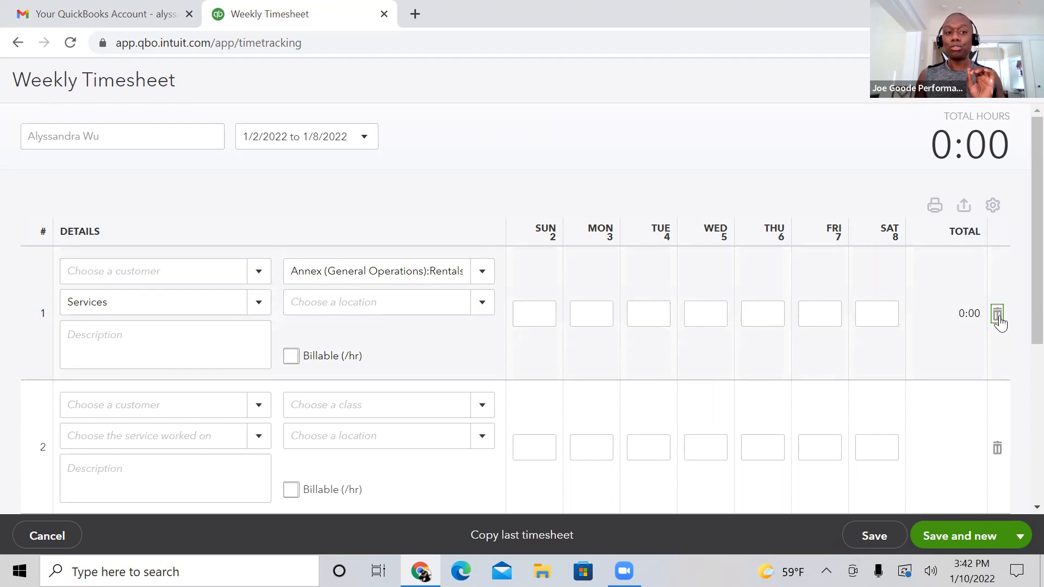
pyautogui.click(998, 320)
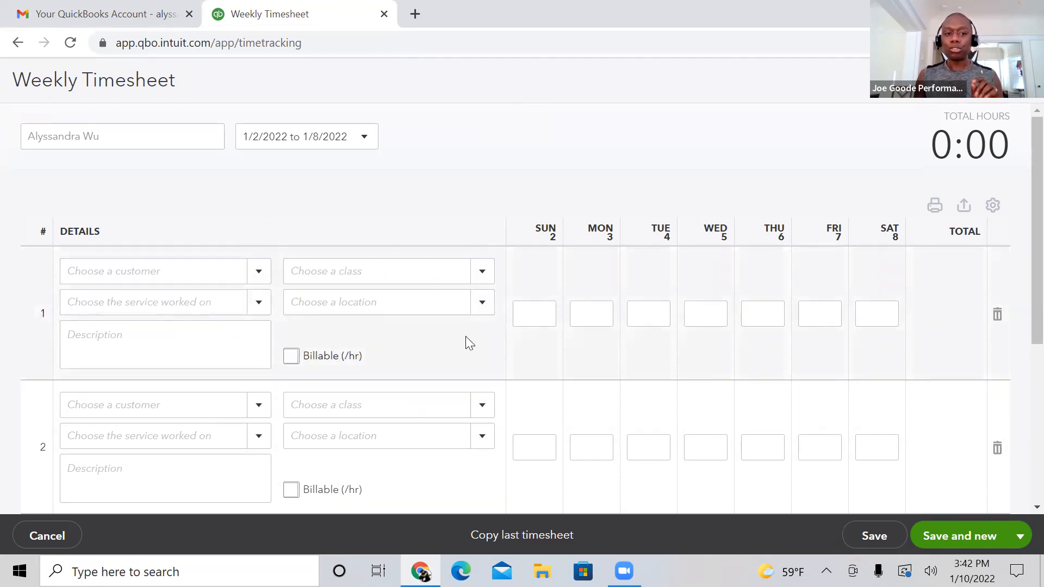
# Step: Review the available classes and set the first row's class to Rentals under Annex (General Operations)
pyautogui.click(483, 272)
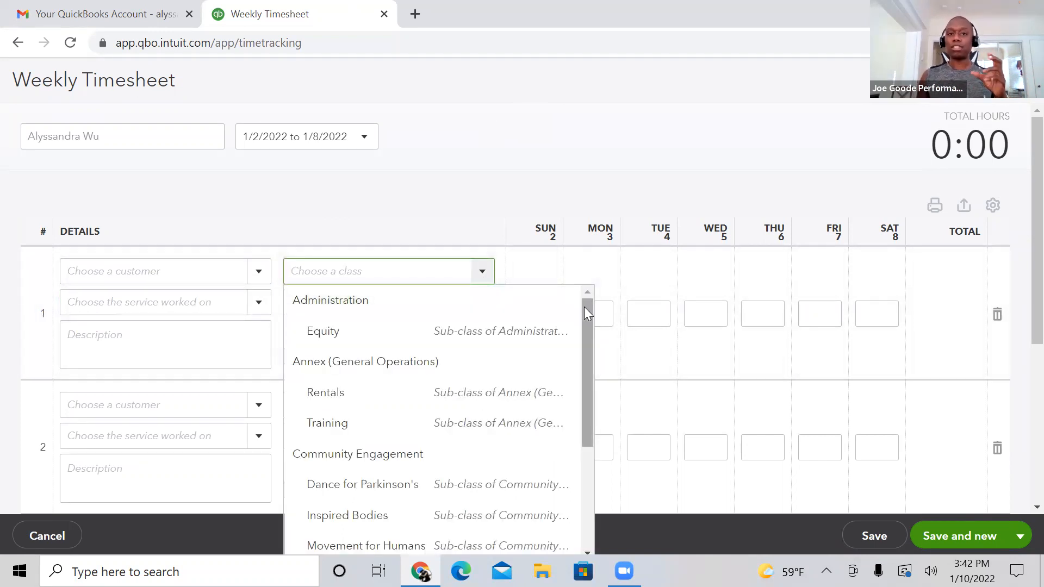
pyautogui.moveTo(584, 307); pyautogui.dragTo(603, 296)
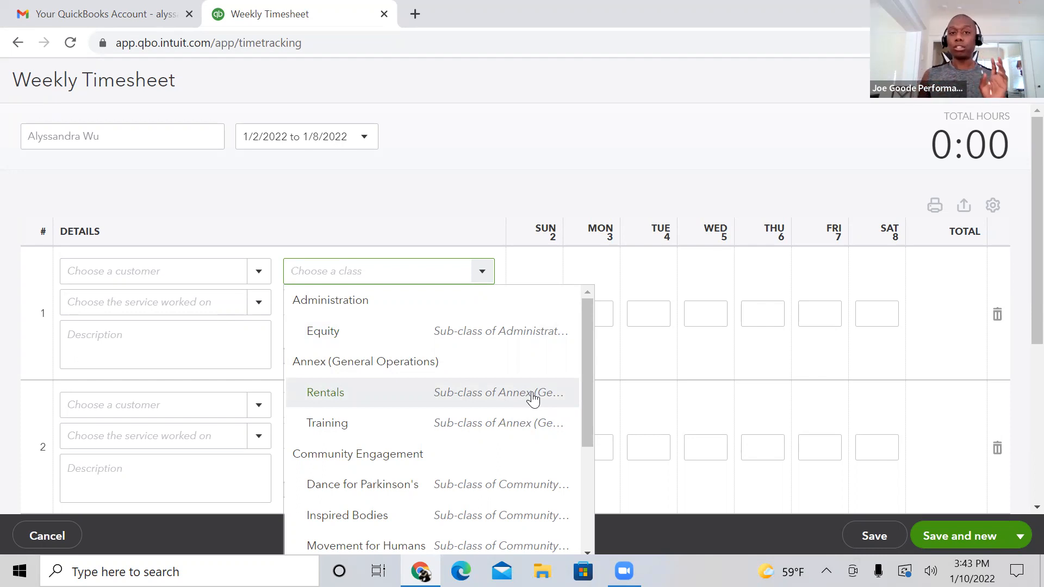
pyautogui.moveTo(584, 392); pyautogui.dragTo(595, 525)
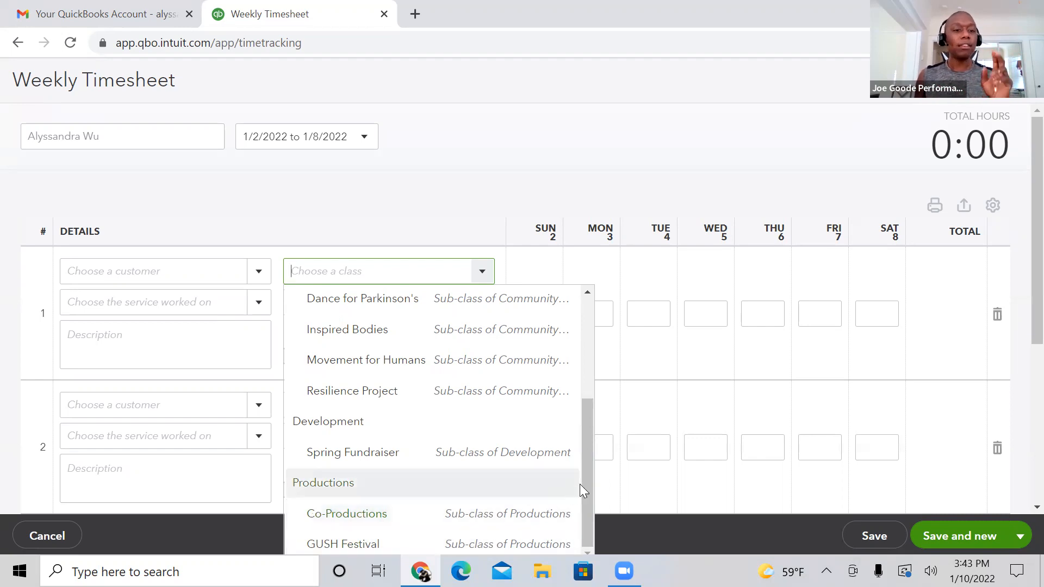
pyautogui.moveTo(584, 484)
pyautogui.mouseDown()
pyautogui.moveTo(610, 406)
pyautogui.moveTo(596, 475)
pyautogui.mouseUp()
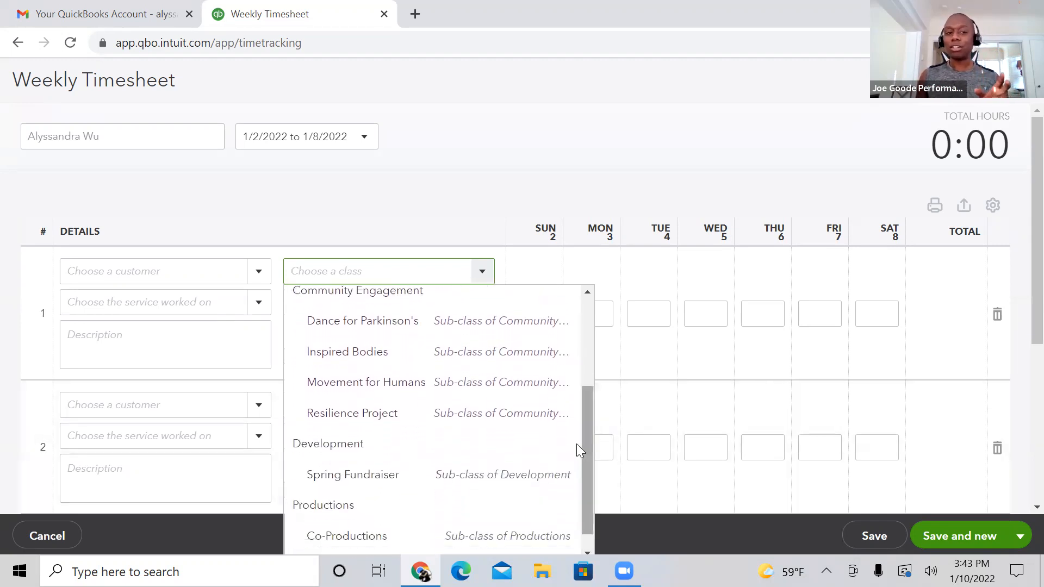
pyautogui.moveTo(585, 412); pyautogui.dragTo(585, 410)
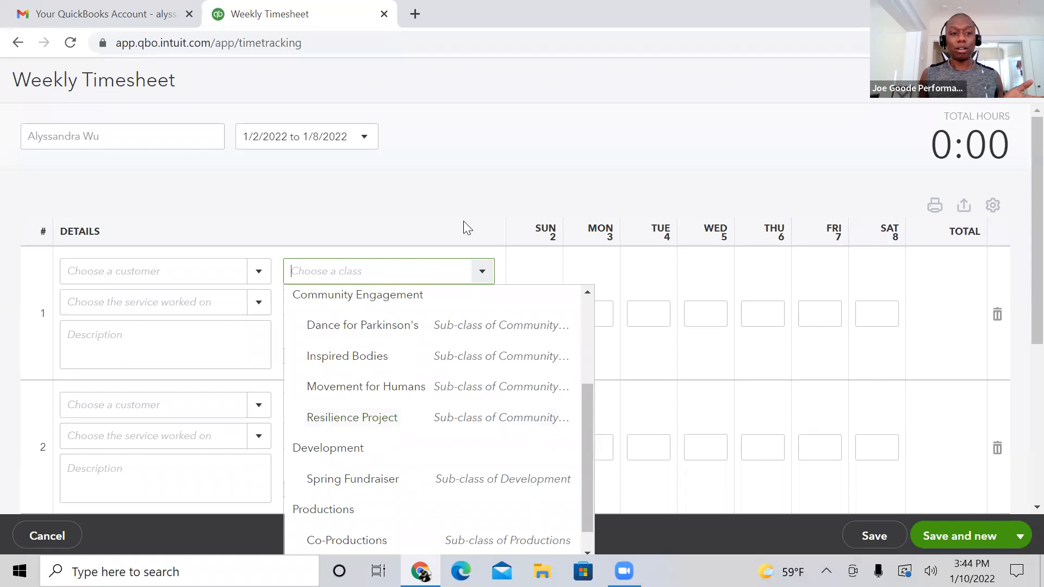
pyautogui.moveTo(588, 411); pyautogui.dragTo(609, 315)
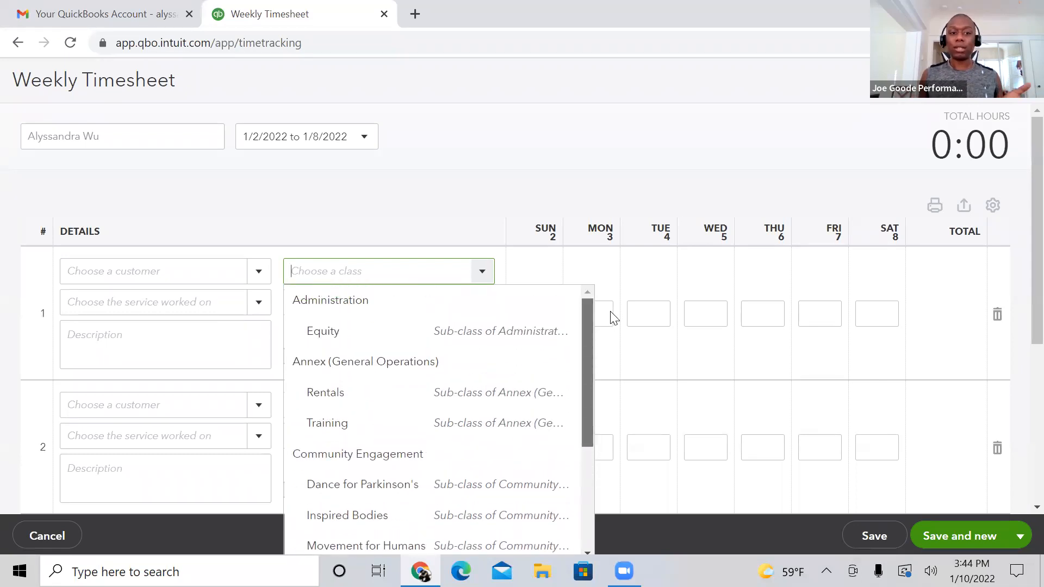
pyautogui.click(495, 393)
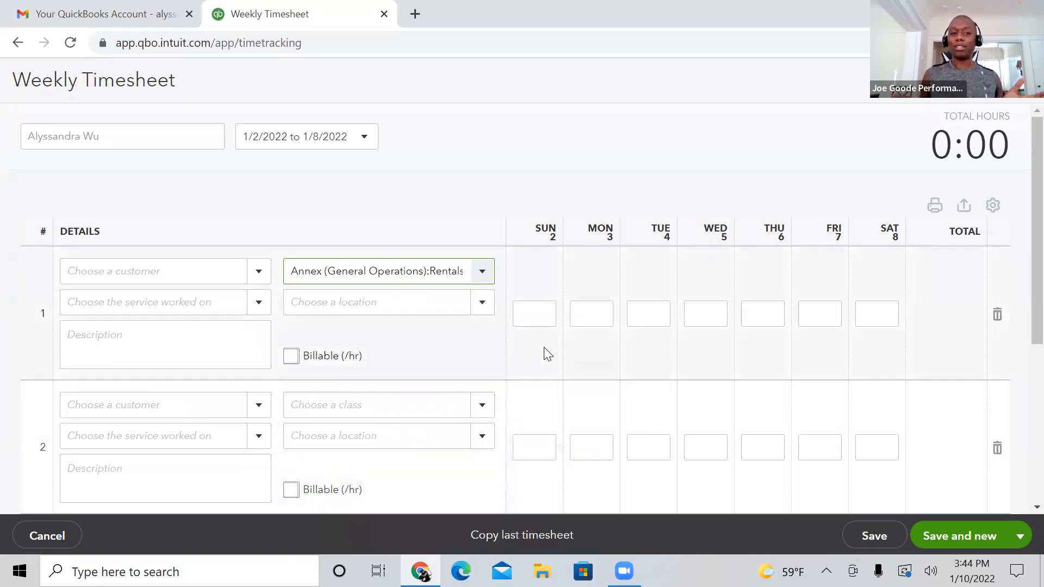
# Step: Enter "Alonzo King Lines Ballet FOH" as the description of the first row
pyautogui.click(185, 338)
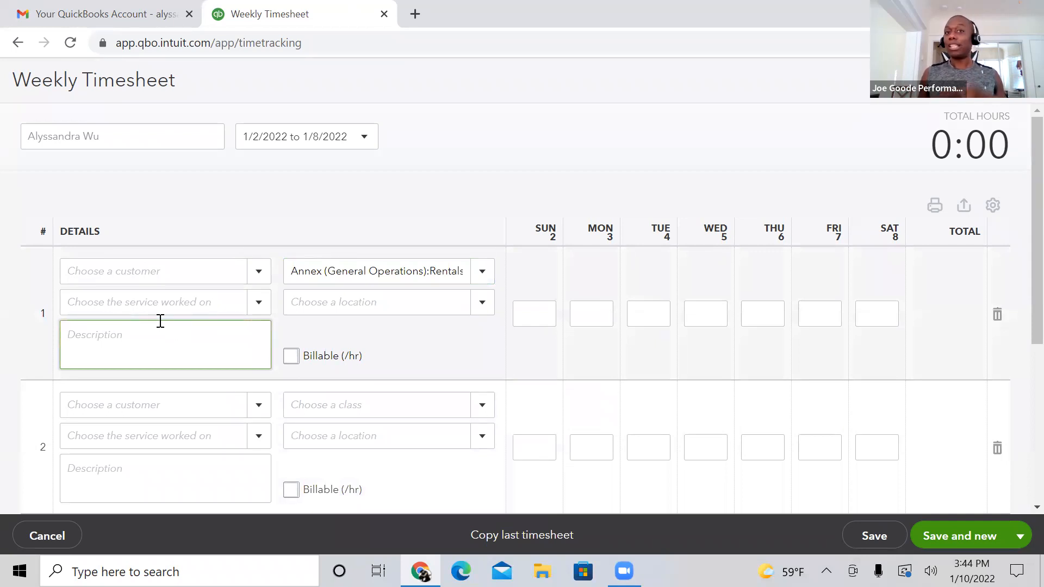
pyautogui.write('ALonz')
pyautogui.press('BackSpace')
pyautogui.press('BackSpace')
pyautogui.press('BackSpace')
pyautogui.press('BackSpace')
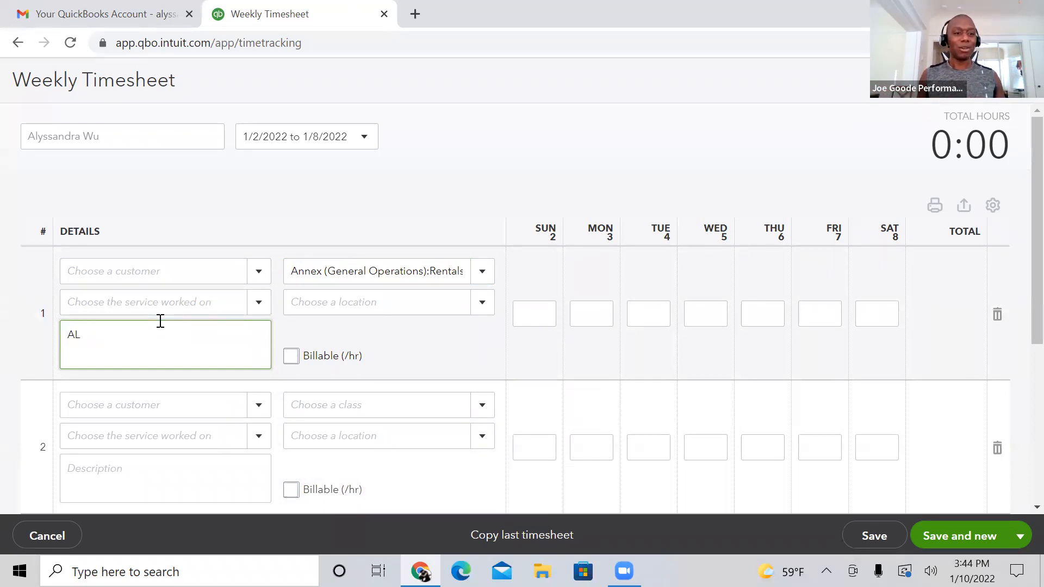
pyautogui.write('lonzo King Lines Ballet FOH')
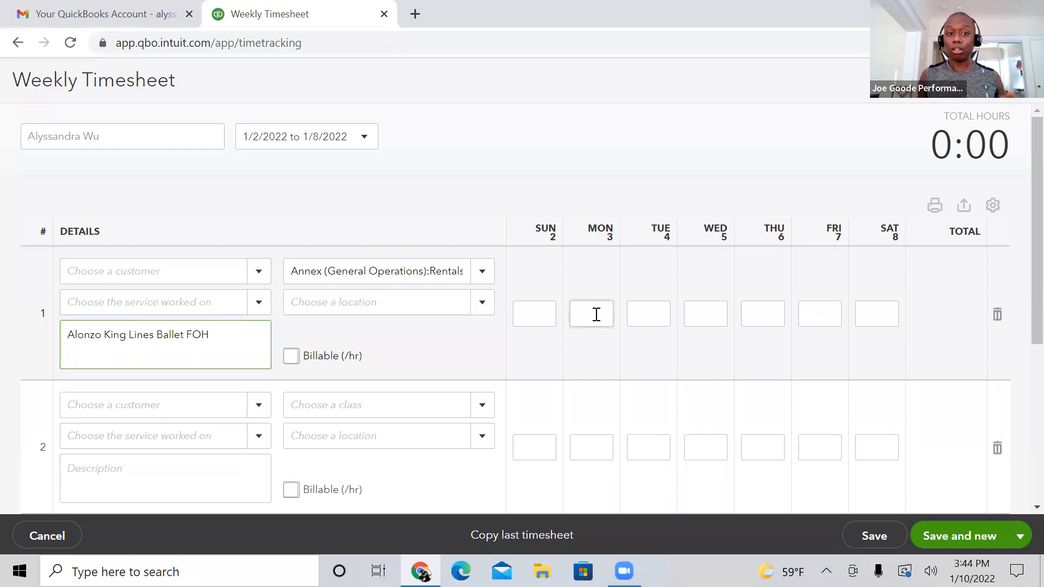
# Step: Enter 2:00 hours for Monday the 3rd in the first row of the timesheet
pyautogui.click(596, 314)
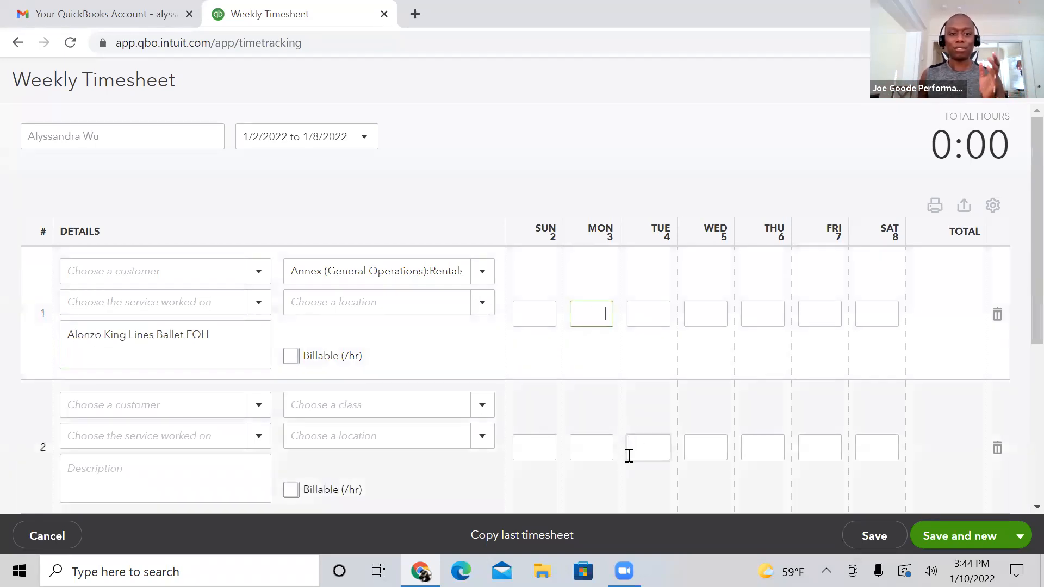
pyautogui.write('2')
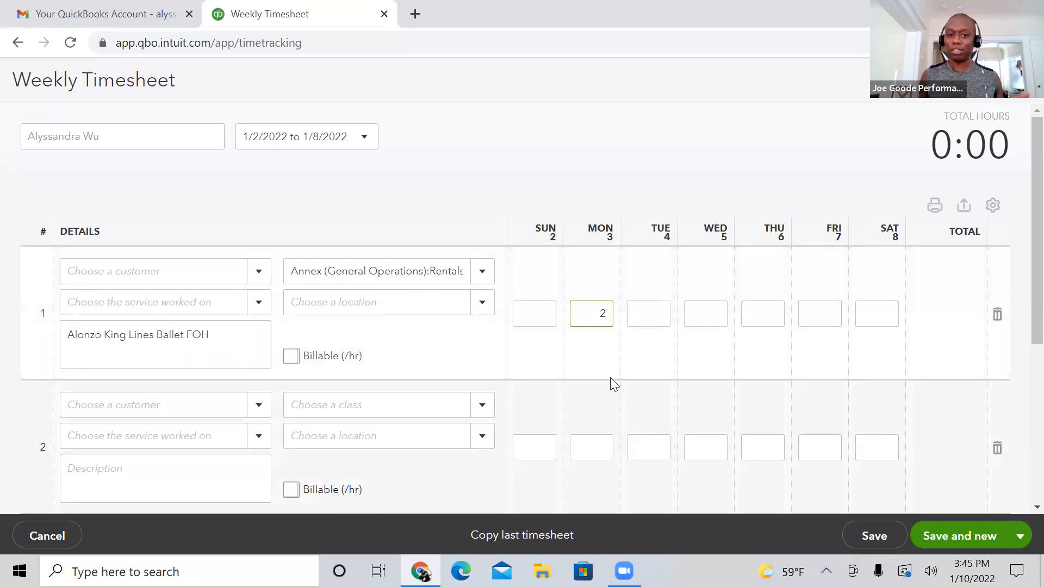
pyautogui.write(':00')
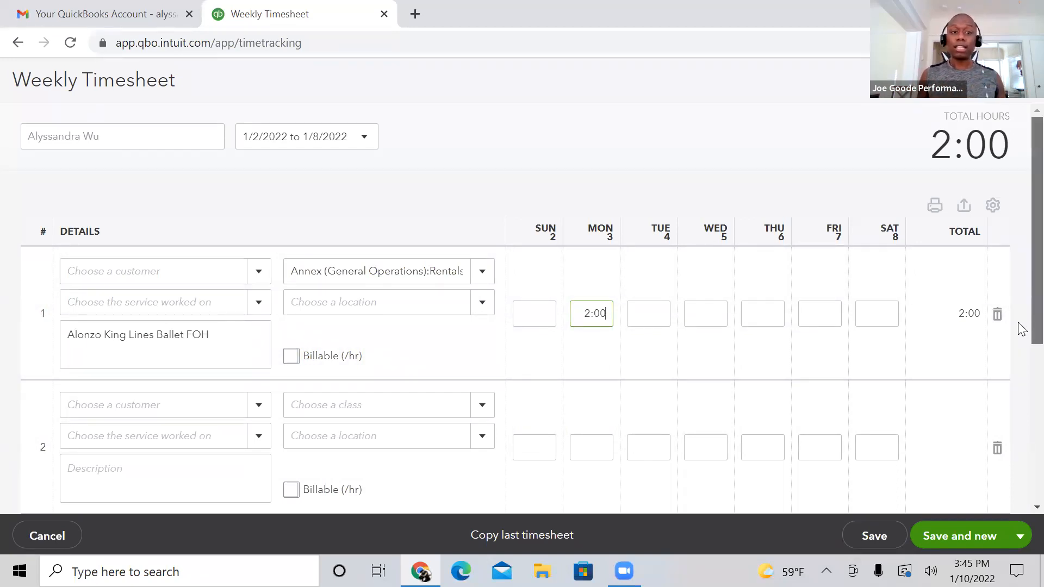
# Step: Set the second row's class to Rentals under Annex (General Operations)
pyautogui.scroll(-2, 1018, 322)
pyautogui.scroll(-3, 1018, 346)
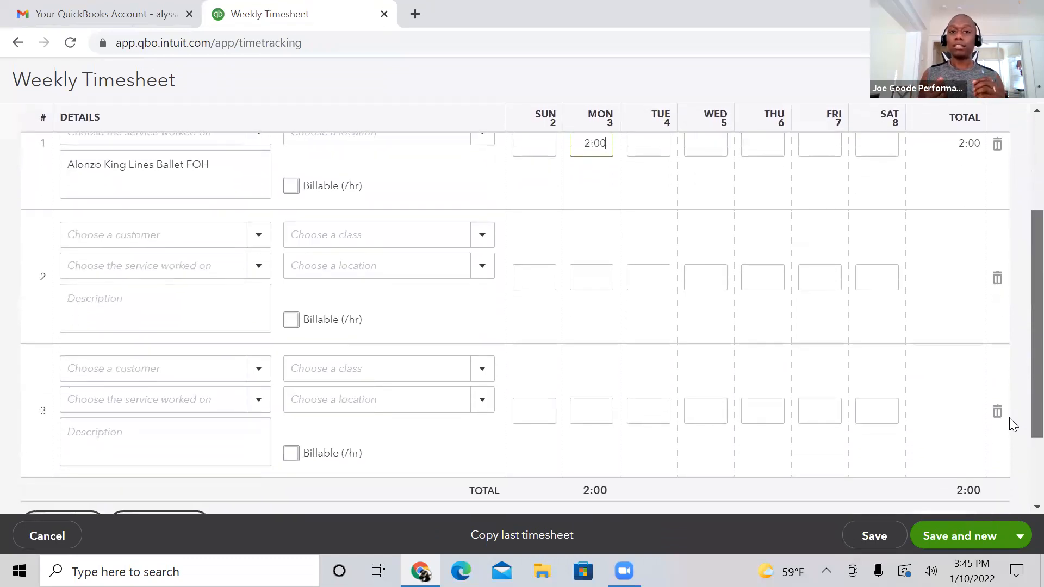
pyautogui.scroll(1, 1014, 413)
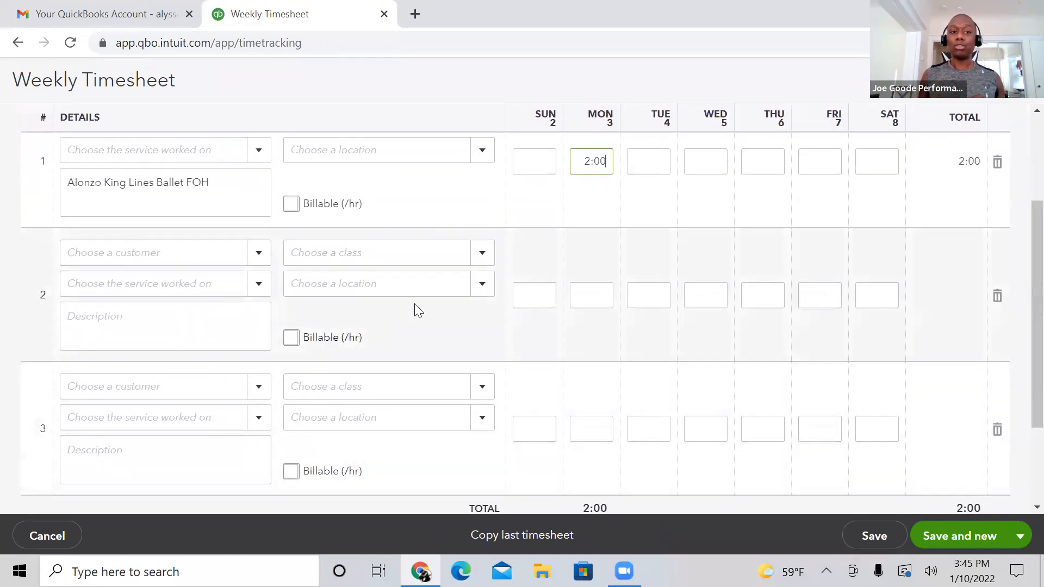
pyautogui.click(480, 254)
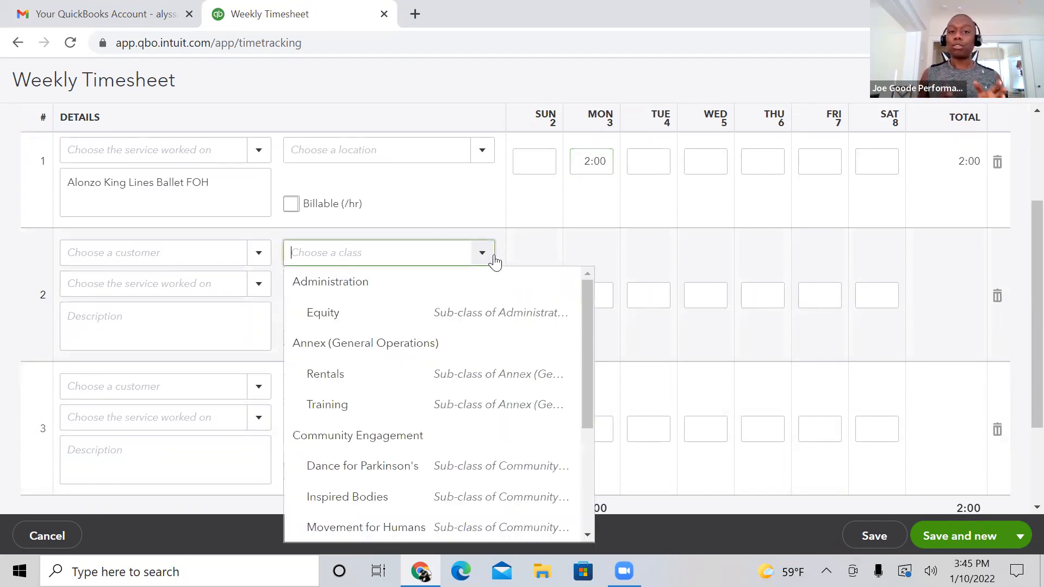
pyautogui.moveTo(586, 289); pyautogui.dragTo(586, 282)
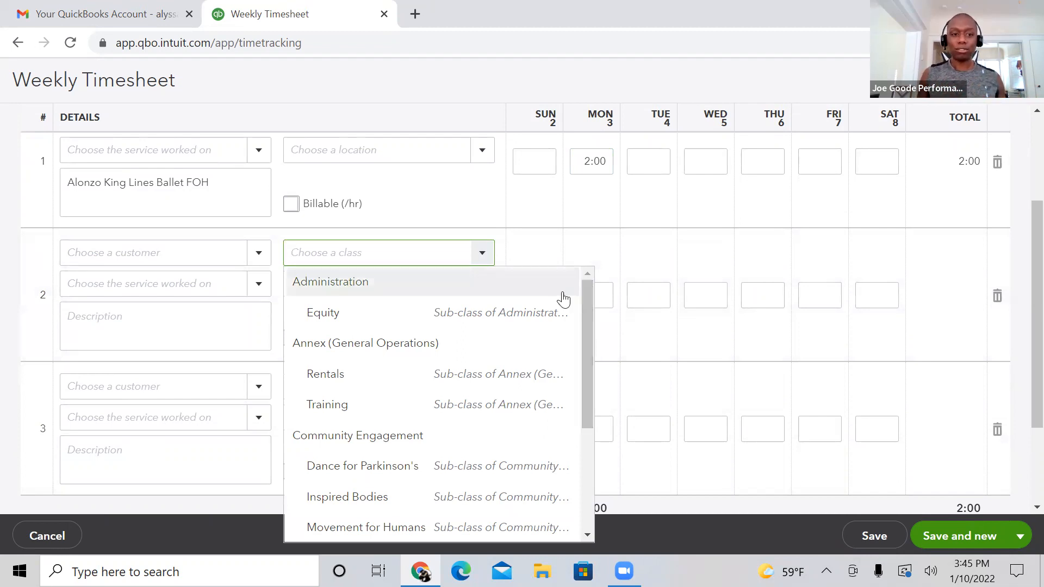
pyautogui.click(427, 371)
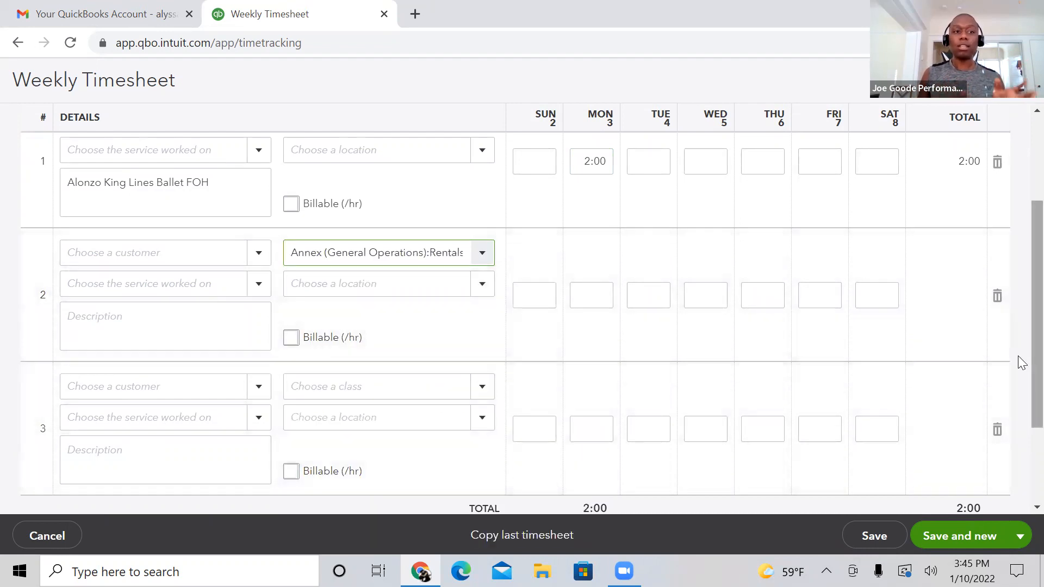
# Step: Enter "Alonzo King Lines Ballet travel" as the description of the second row
pyautogui.scroll(1, 1020, 353)
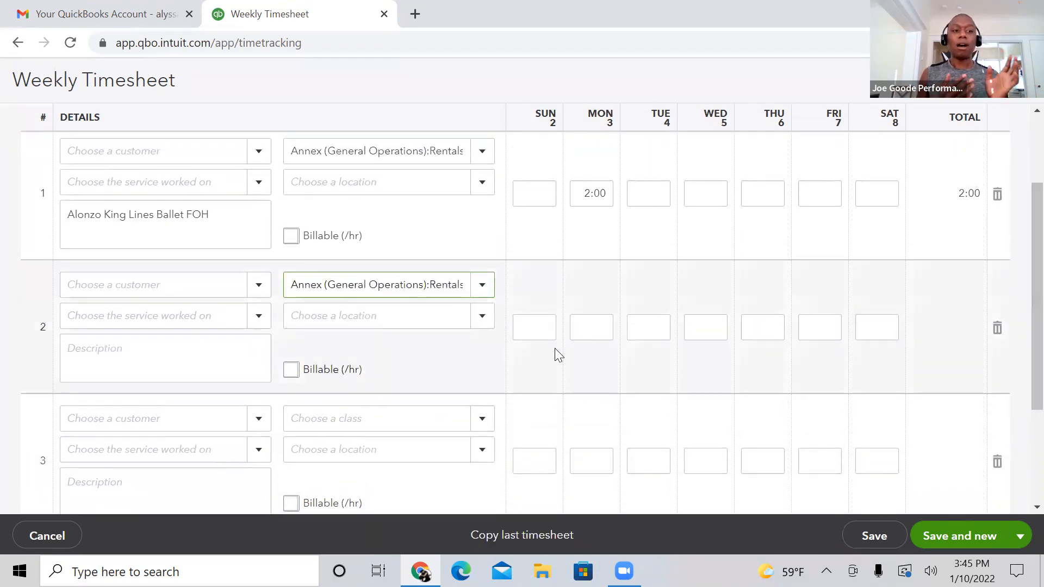
pyautogui.click(186, 362)
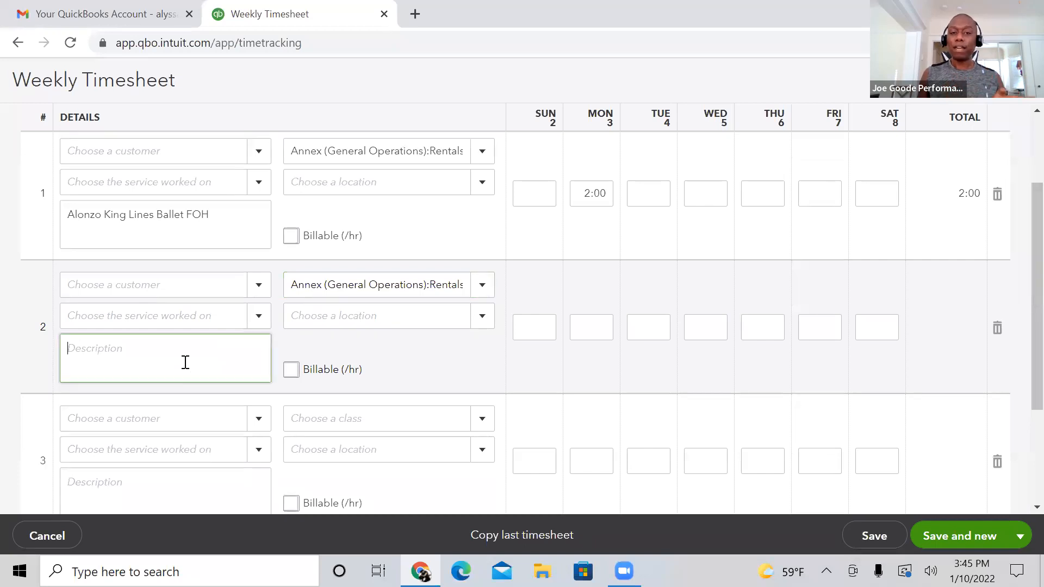
pyautogui.write('Alon')
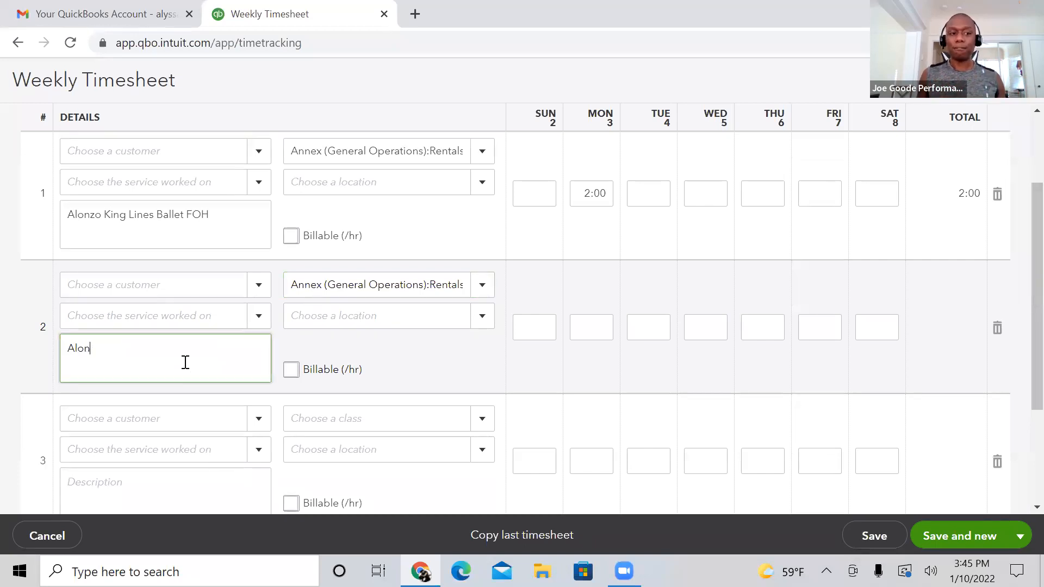
pyautogui.write('zo King Lines Ballet T')
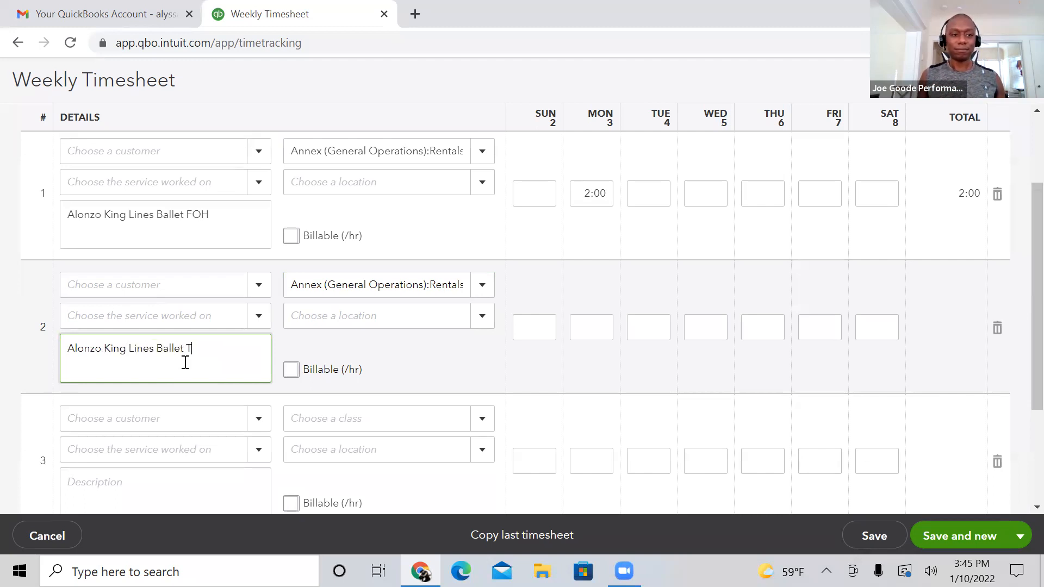
pyautogui.write('travel')
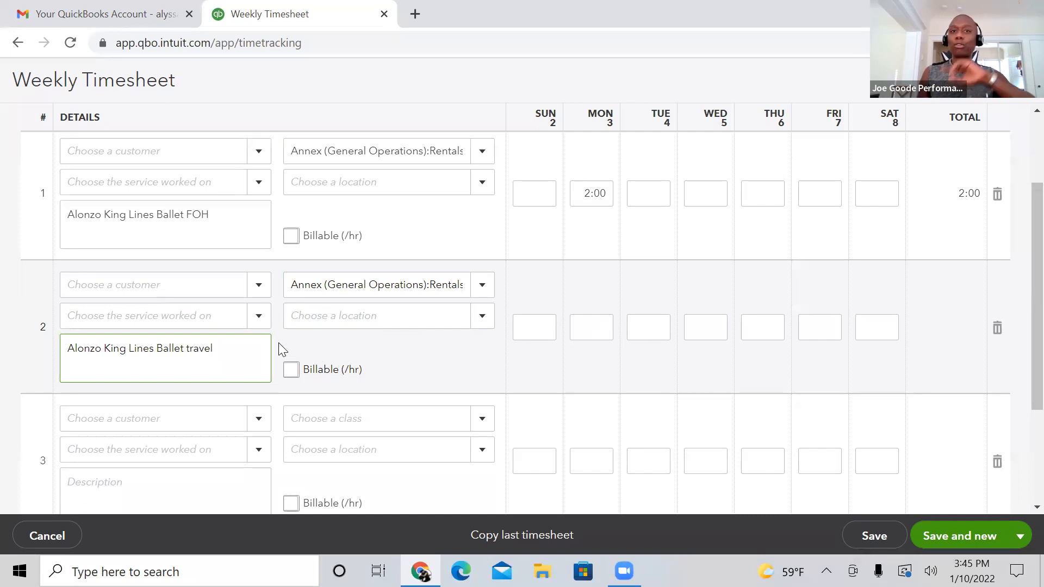
# Step: Enter 1:00 hour for Monday the 3rd in the second row of the timesheet
pyautogui.click(590, 333)
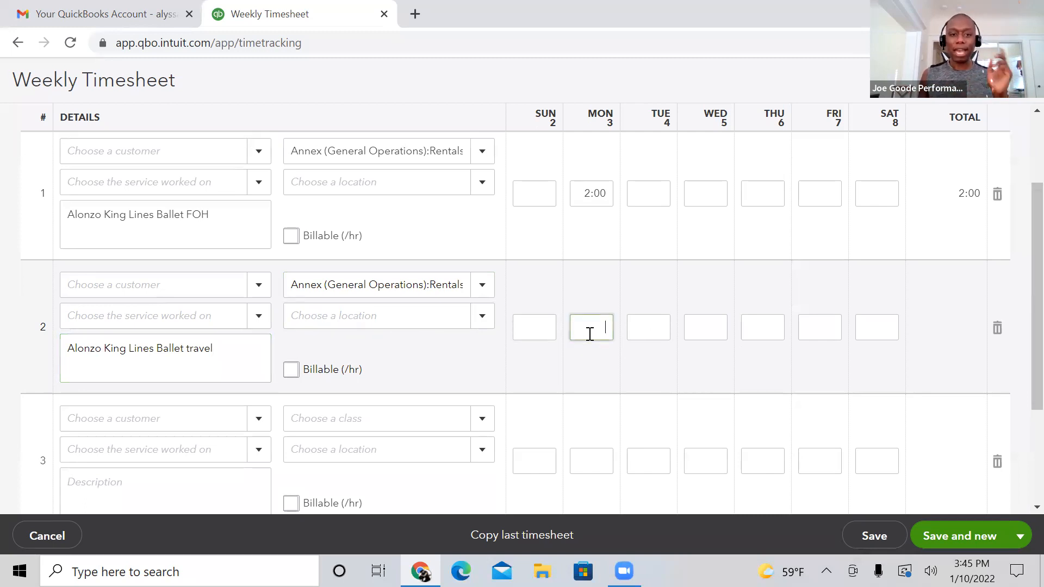
pyautogui.click(565, 364)
pyautogui.click(122, 358)
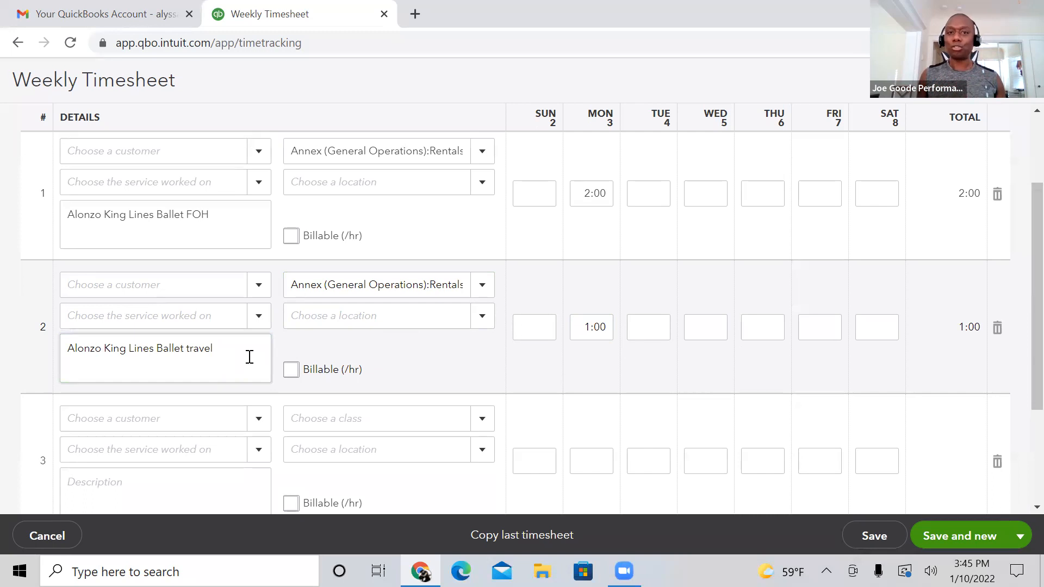
# Step: Add a new line reading "Mileage reimbursement" to the second row's description
pyautogui.click(230, 354)
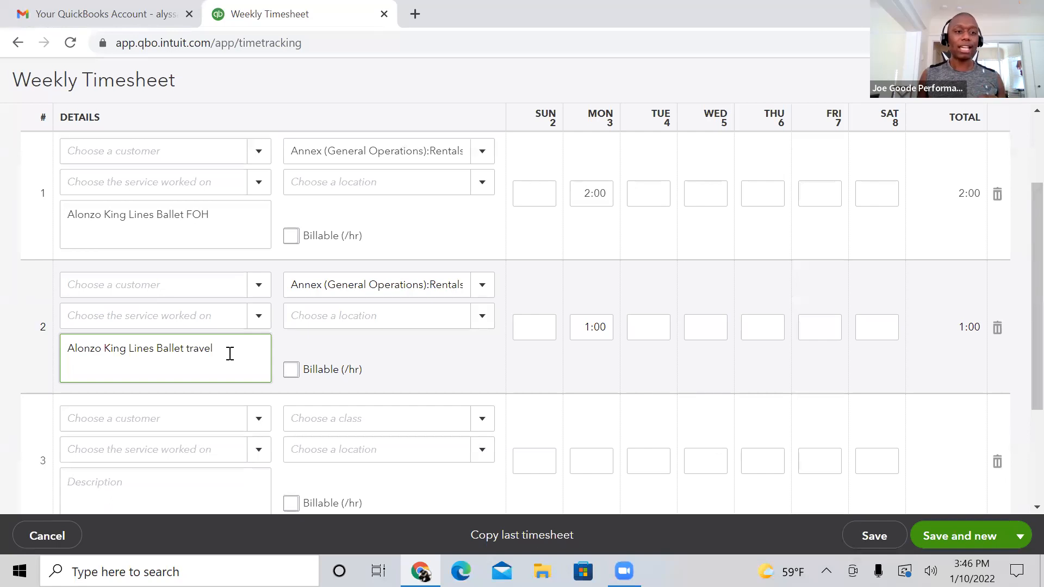
pyautogui.press('Return')
pyautogui.write('Mi')
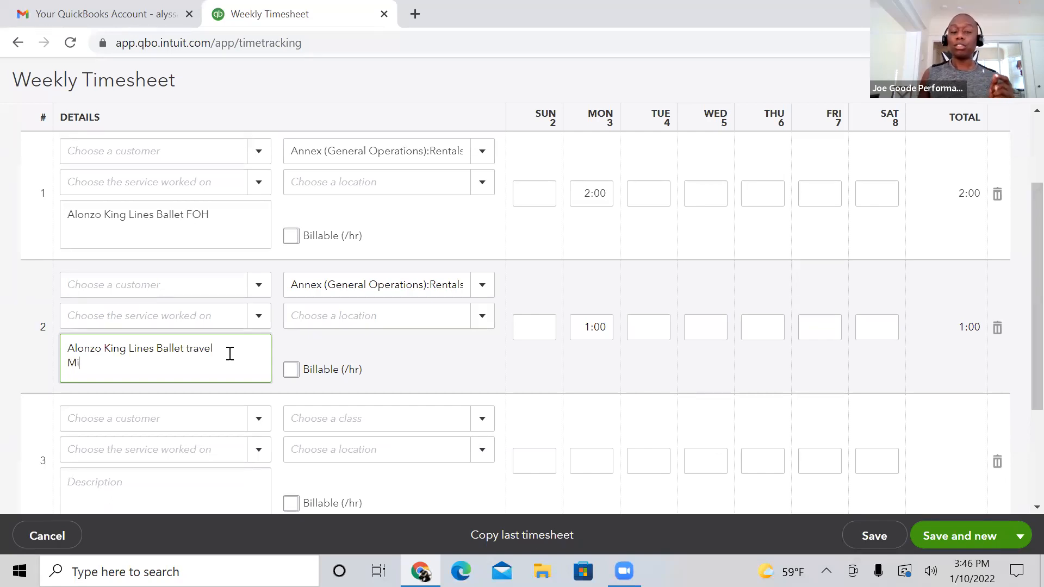
pyautogui.write('leage Re')
pyautogui.press('BackSpace')
pyautogui.press('BackSpace')
pyautogui.write('re')
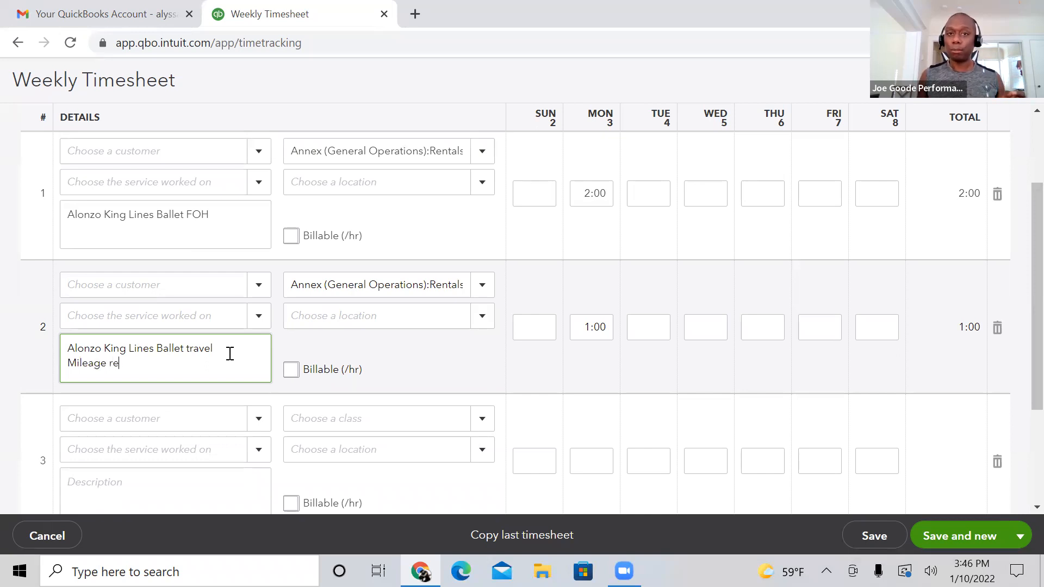
pyautogui.write('imbursement')
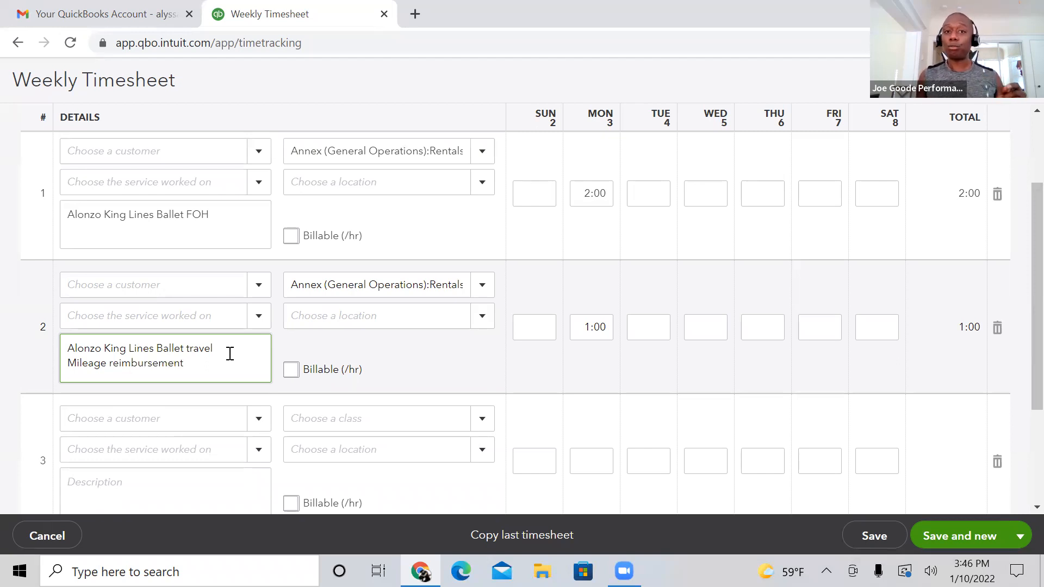
pyautogui.write(' 0.14')
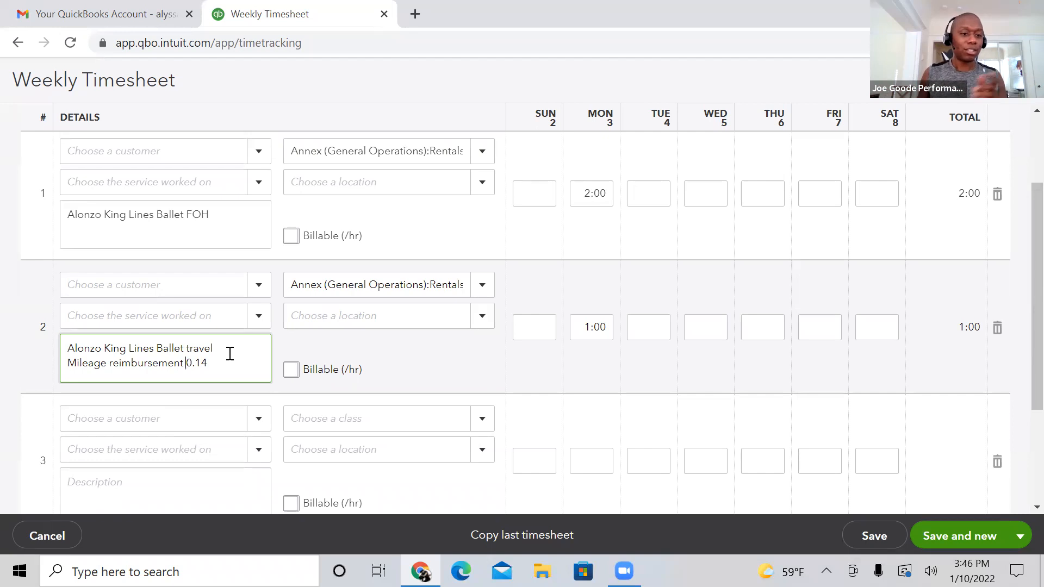
# Step: Append the calculation "(10 x 0.14) = $1.40" to the mileage reimbursement line in the second row's description
pyautogui.press('Left')
pyautogui.press('Left')
pyautogui.press('Left')
pyautogui.press('Left')
pyautogui.write('(10x')
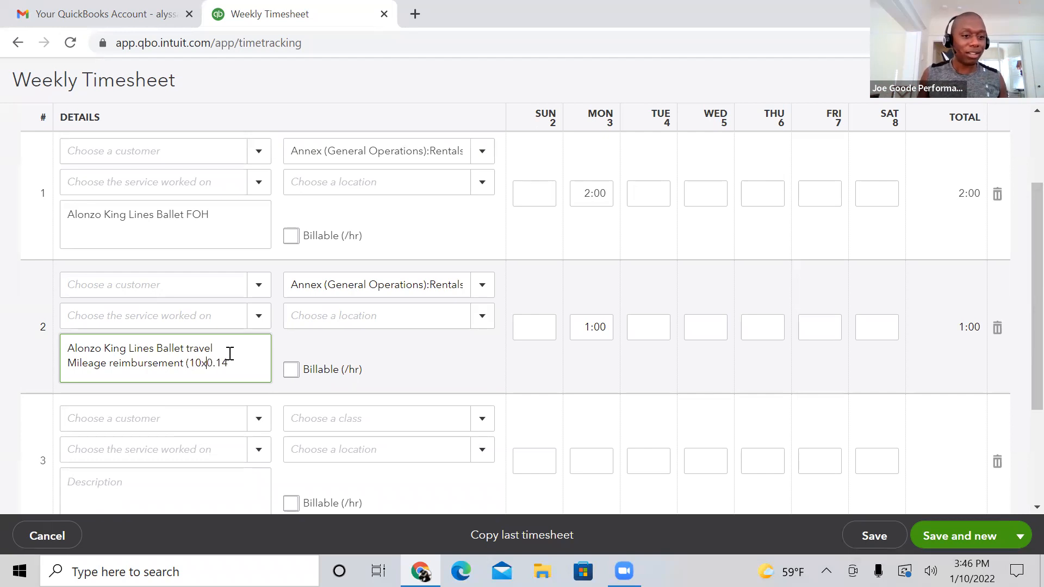
pyautogui.press('BackSpace')
pyautogui.write('x 0.14')
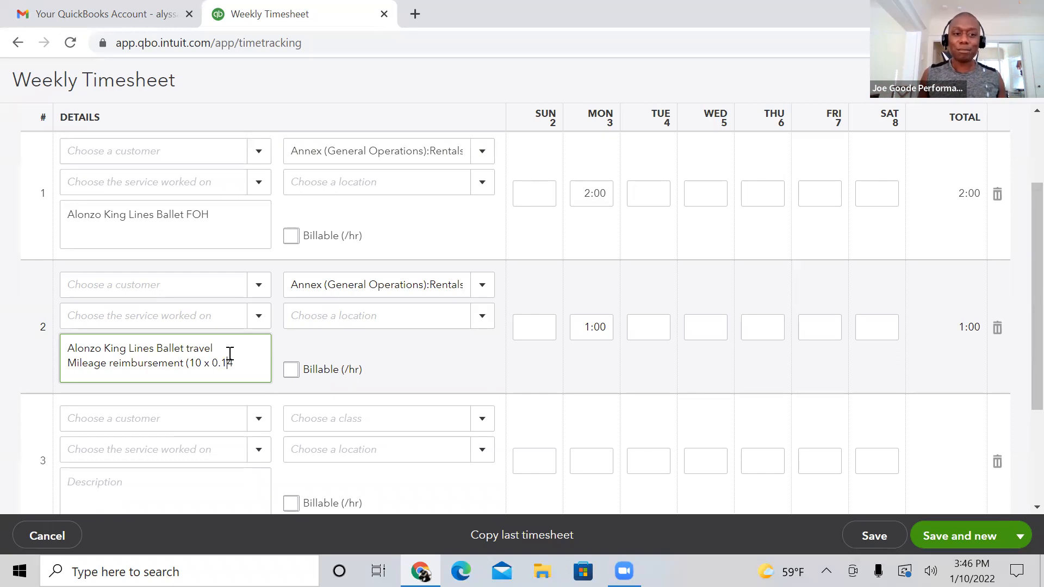
pyautogui.write(')')
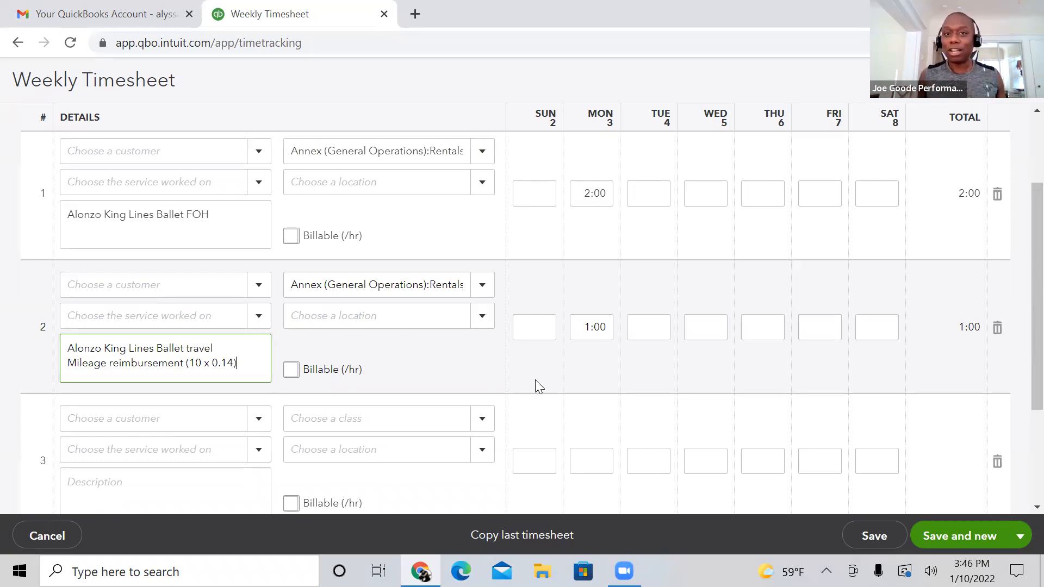
pyautogui.write(' =')
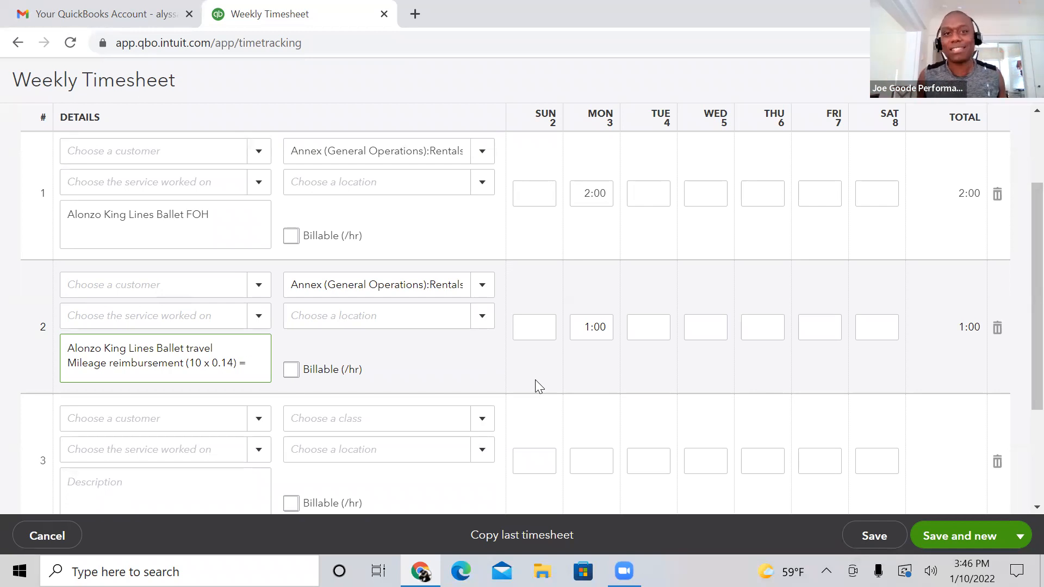
pyautogui.write('$1.4')
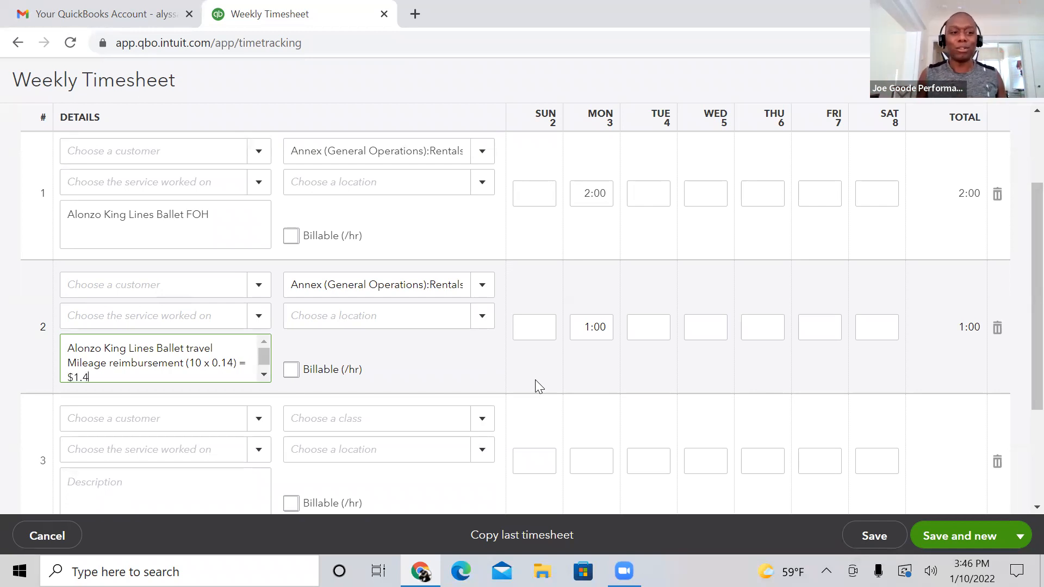
pyautogui.write('0')
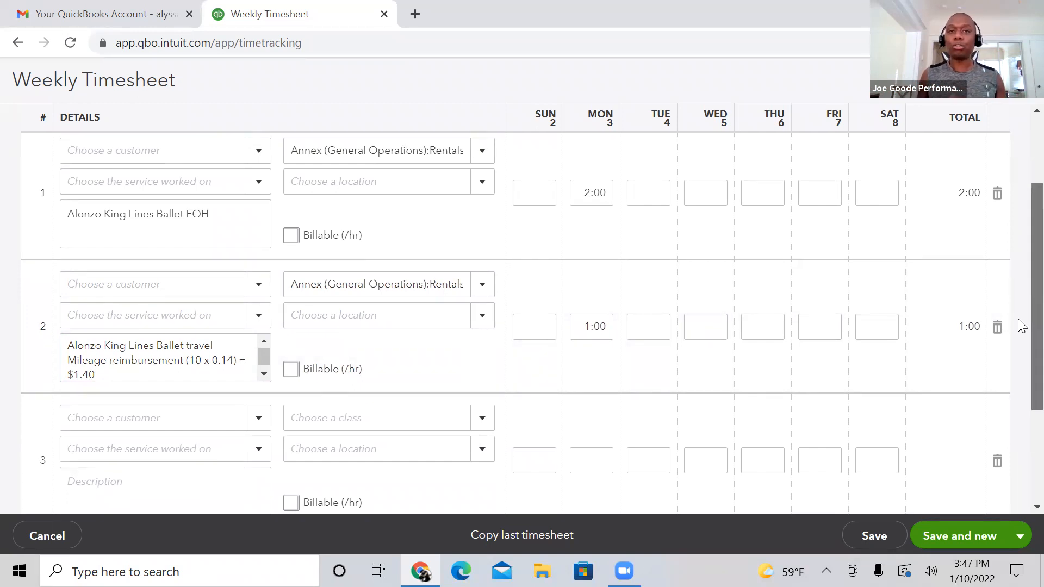
pyautogui.scroll(-1, 1021, 326)
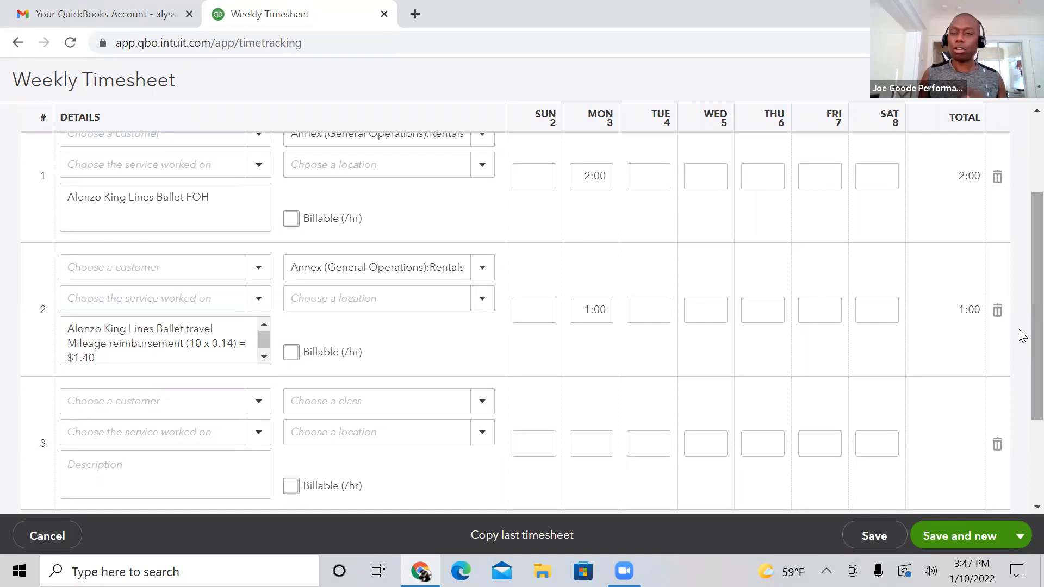
pyautogui.scroll(2, 1018, 321)
pyautogui.scroll(-1, 1018, 307)
pyautogui.scroll(1, 1021, 321)
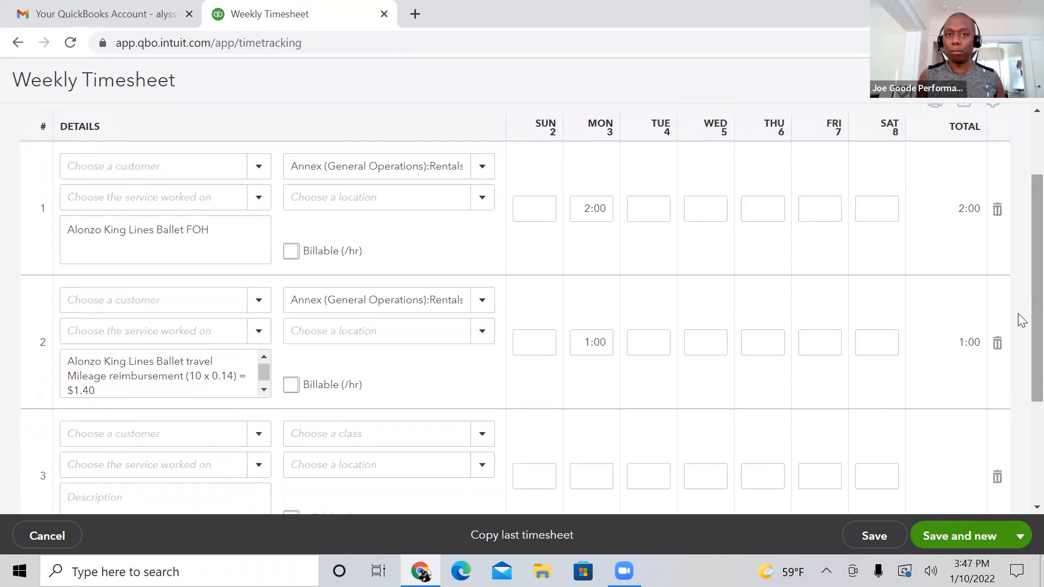
pyautogui.scroll(-2, 1022, 321)
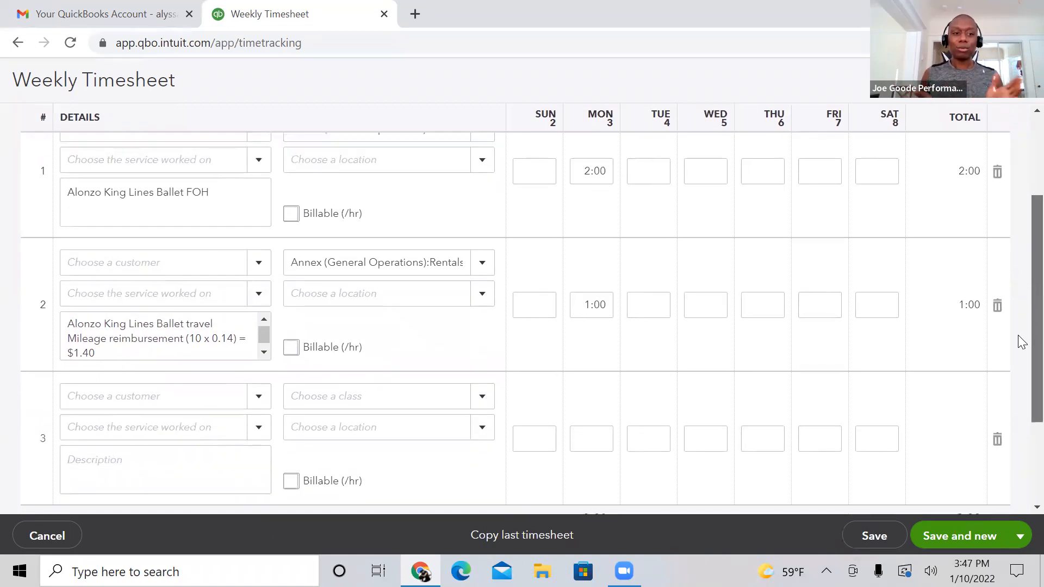
pyautogui.scroll(1, 1021, 331)
# Step: Set the third row's class to Rentals under Annex (General Operations)
pyautogui.scroll(-3, 1018, 342)
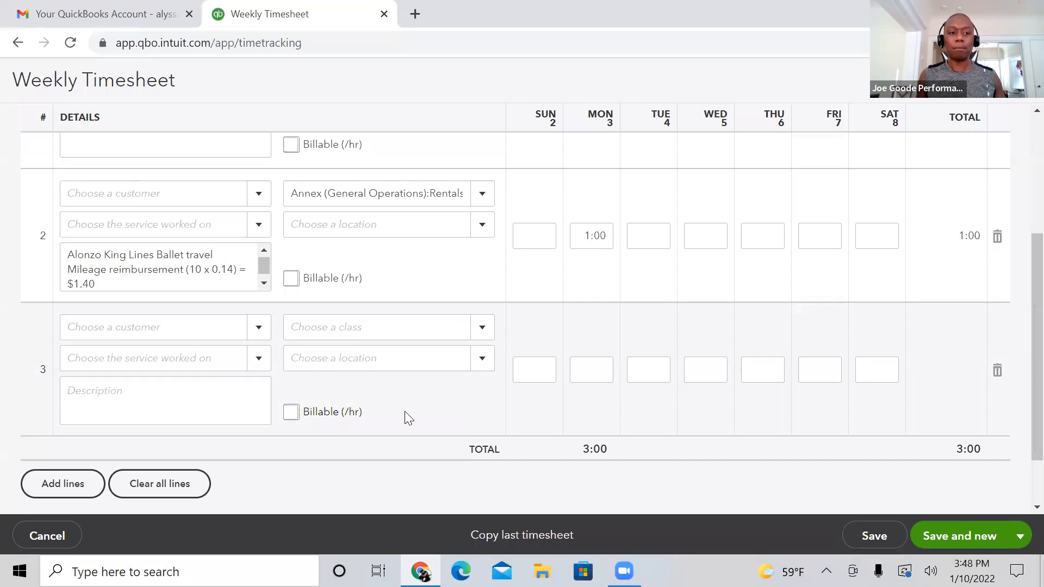
pyautogui.click(482, 330)
pyautogui.click(481, 330)
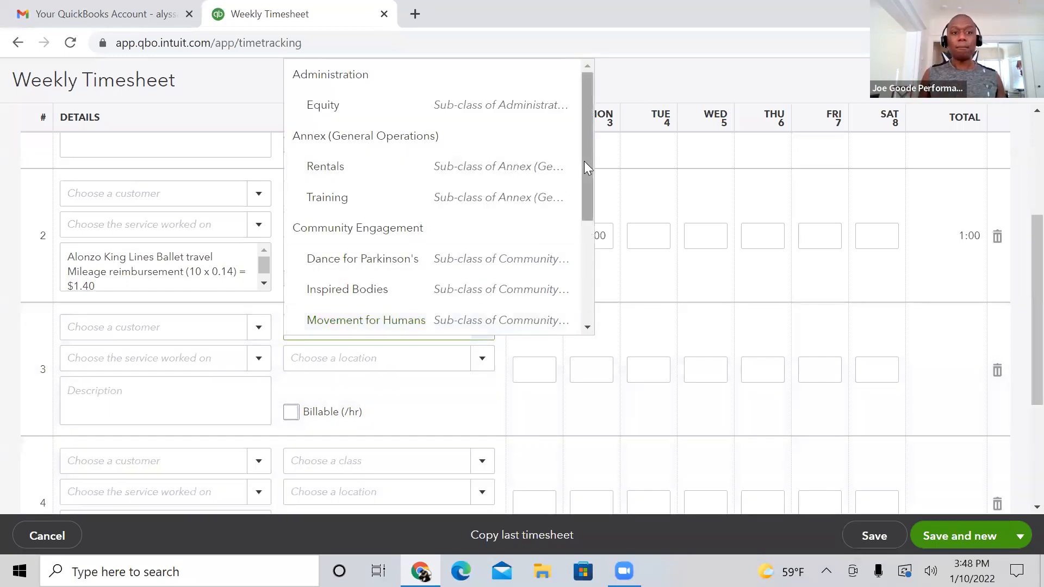
pyautogui.click(481, 166)
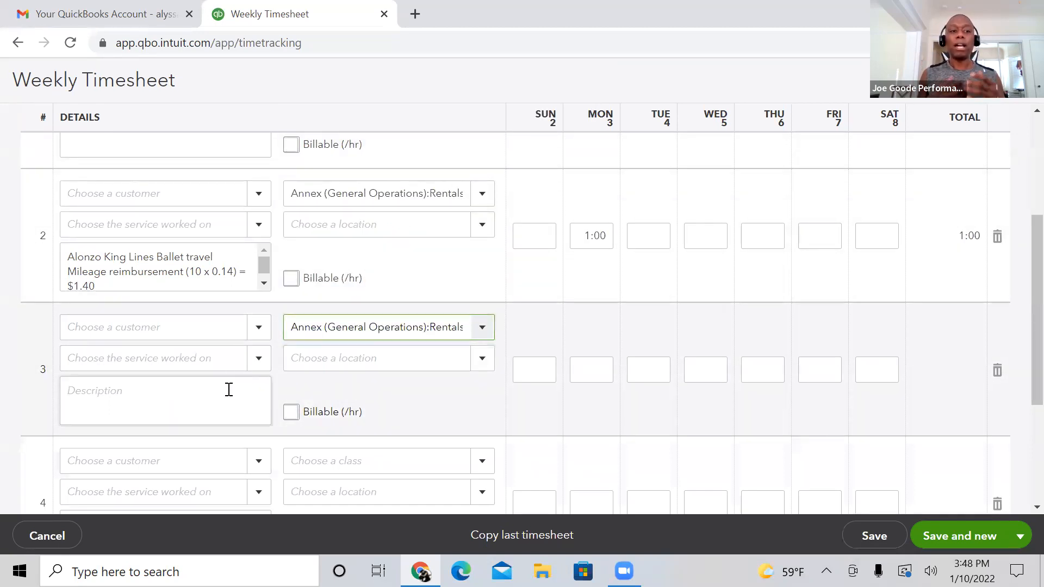
# Step: Enter "Alonzo King Lines Ballet paid sick leave" as the third row's description
pyautogui.click(229, 390)
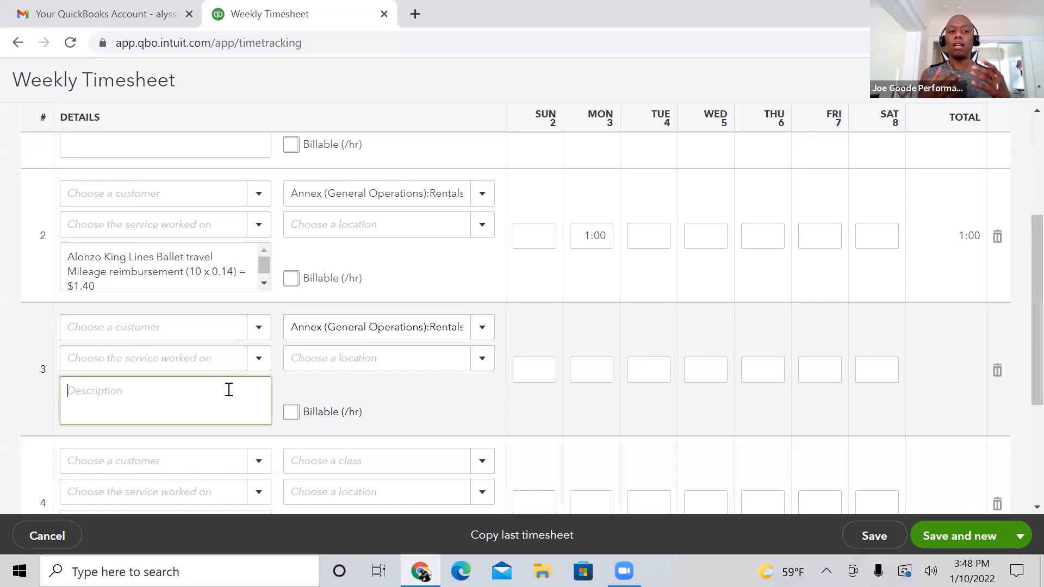
pyautogui.write('Alonzo King Lines Ballet piad')
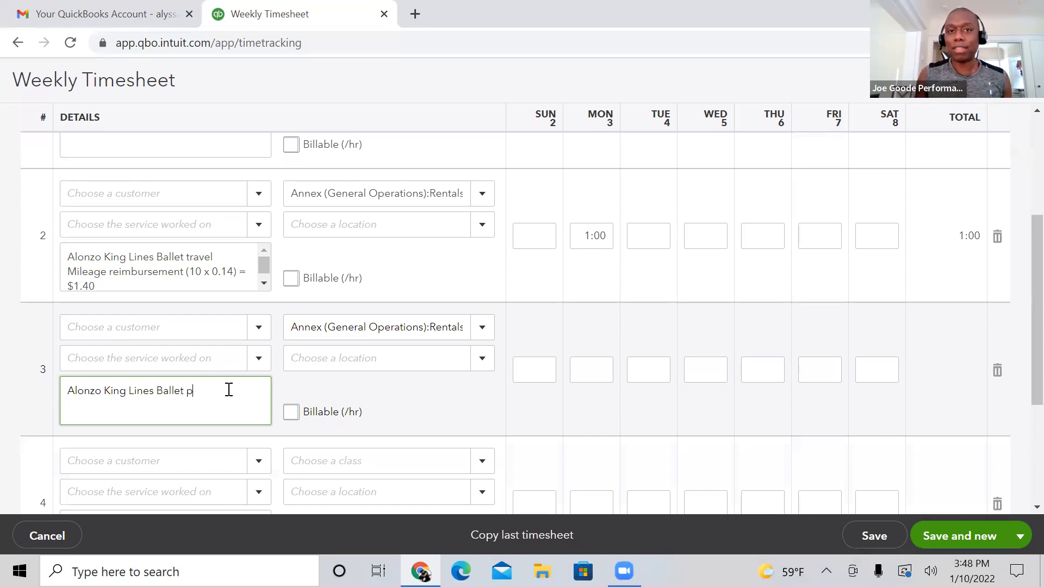
pyautogui.press('BackSpace')
pyautogui.press('BackSpace')
pyautogui.press('BackSpace')
pyautogui.write('a')
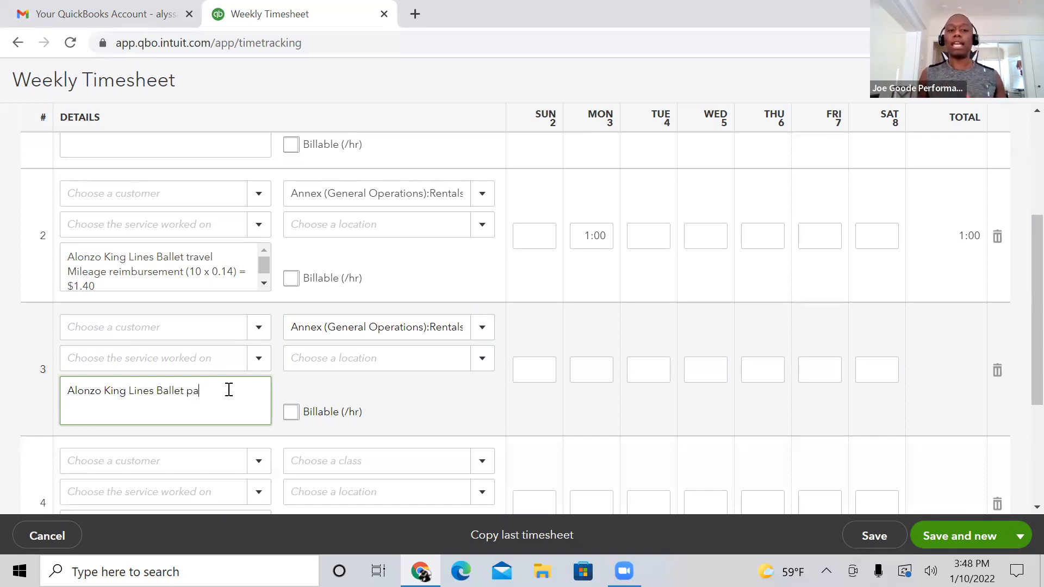
pyautogui.write('id sick leave')
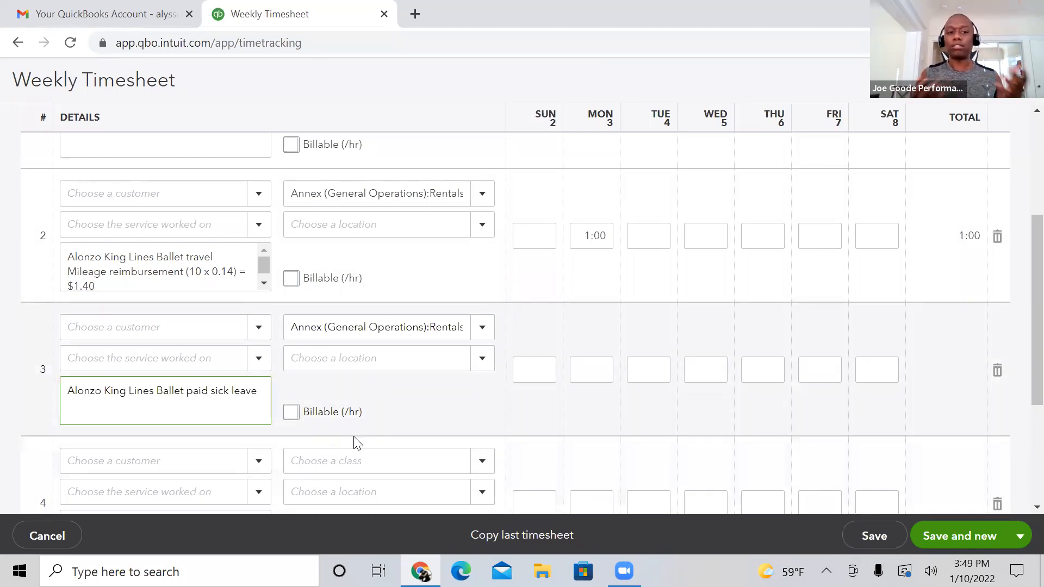
# Step: Enter 2:00 hours for Monday the 3rd in the third row of the timesheet
pyautogui.click(599, 373)
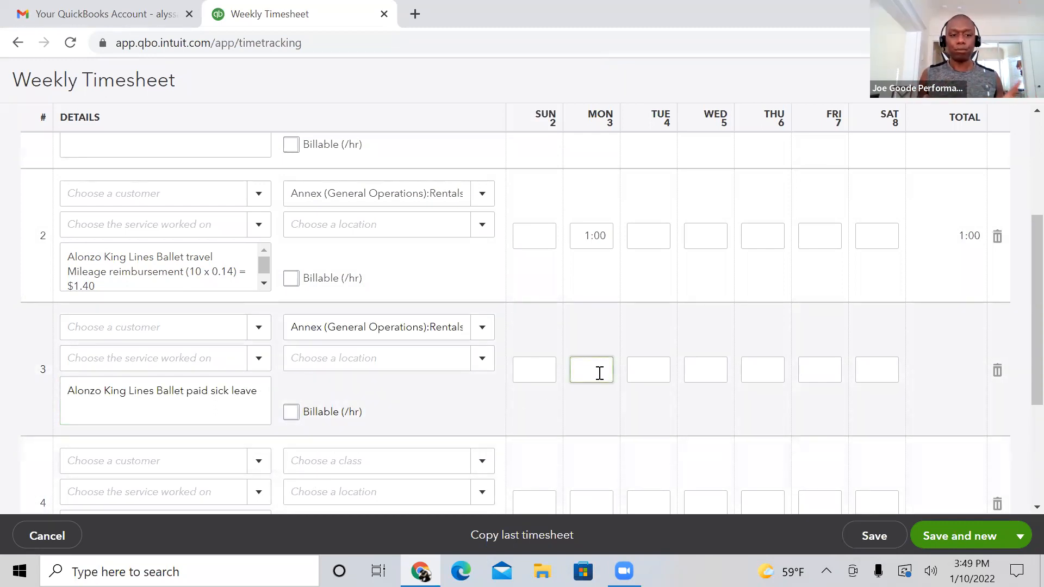
pyautogui.write('2')
pyautogui.click(572, 414)
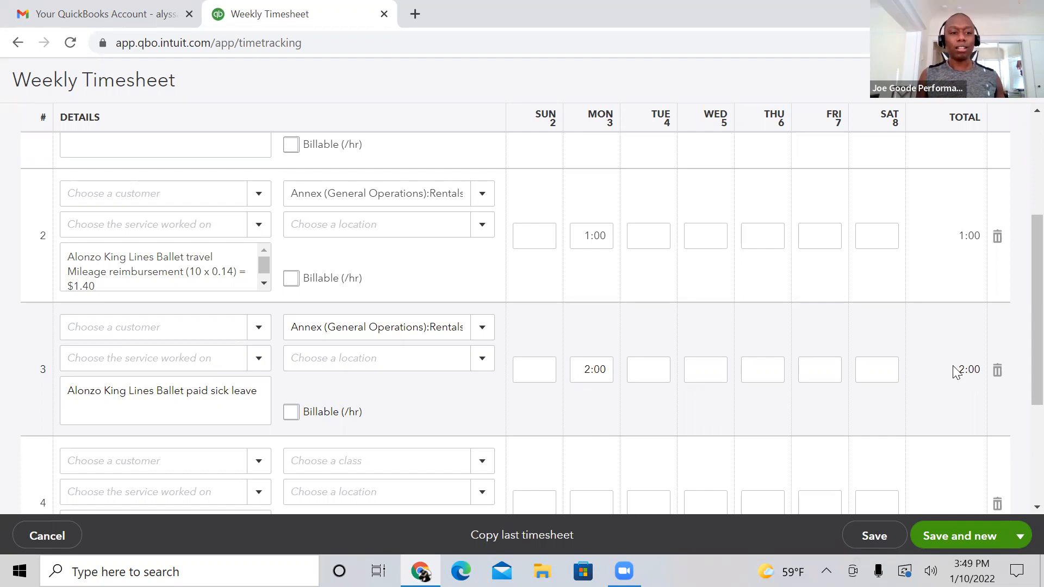
# Step: Set the fourth row's class to Equity under Administration
pyautogui.scroll(-3, 1019, 355)
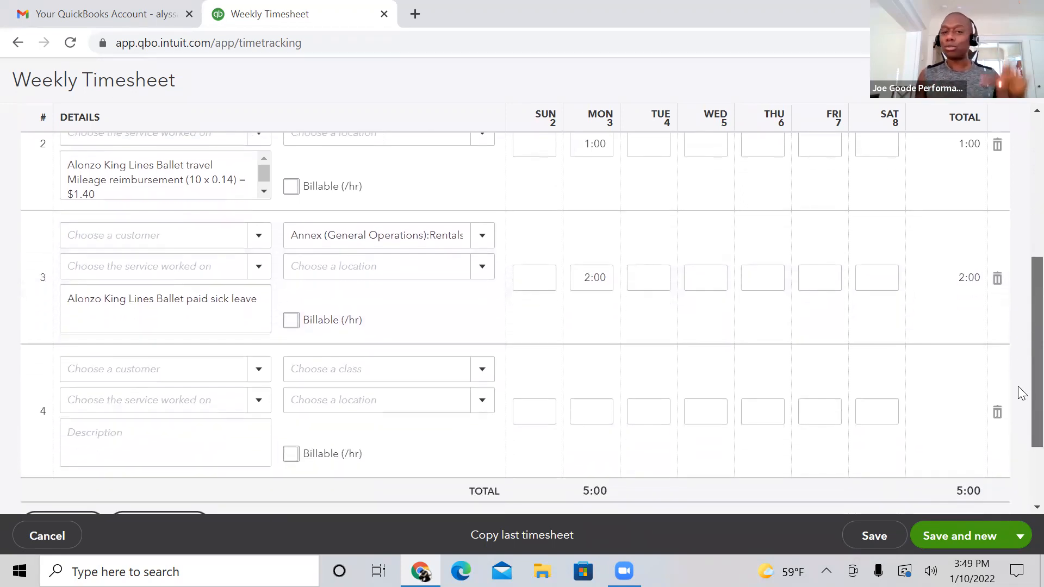
pyautogui.scroll(1, 1021, 410)
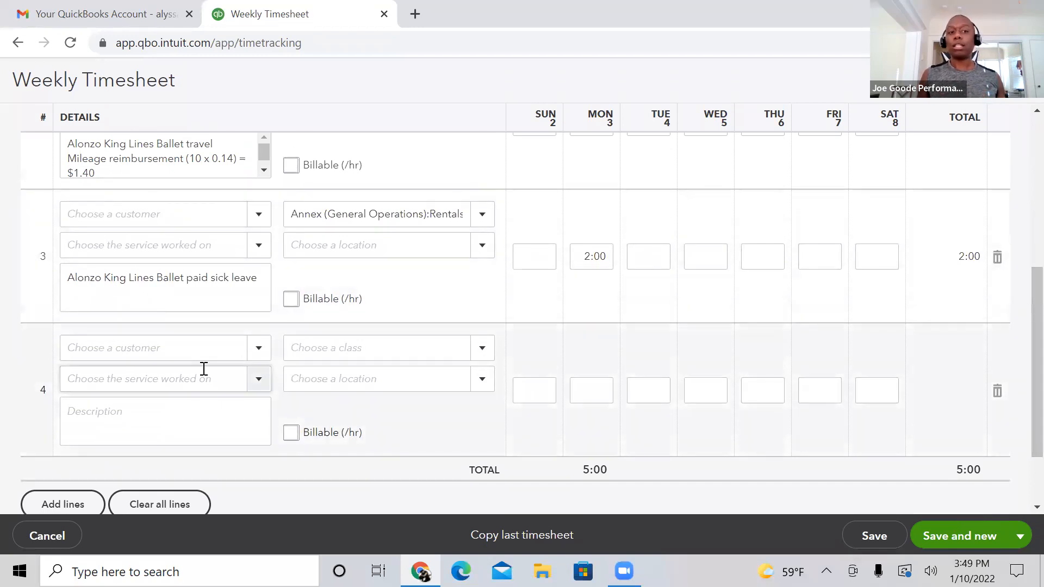
pyautogui.click(486, 351)
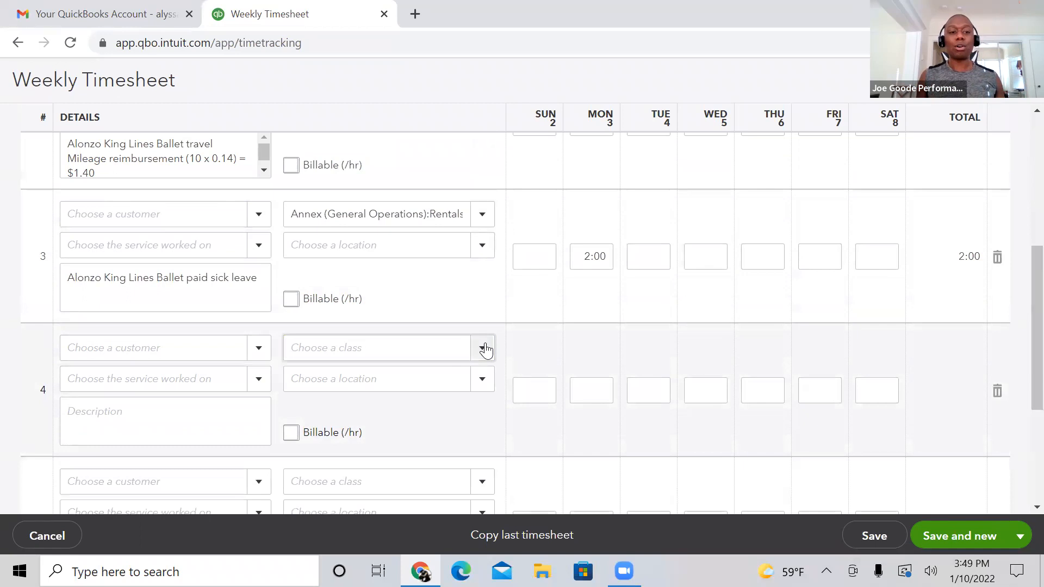
pyautogui.click(485, 351)
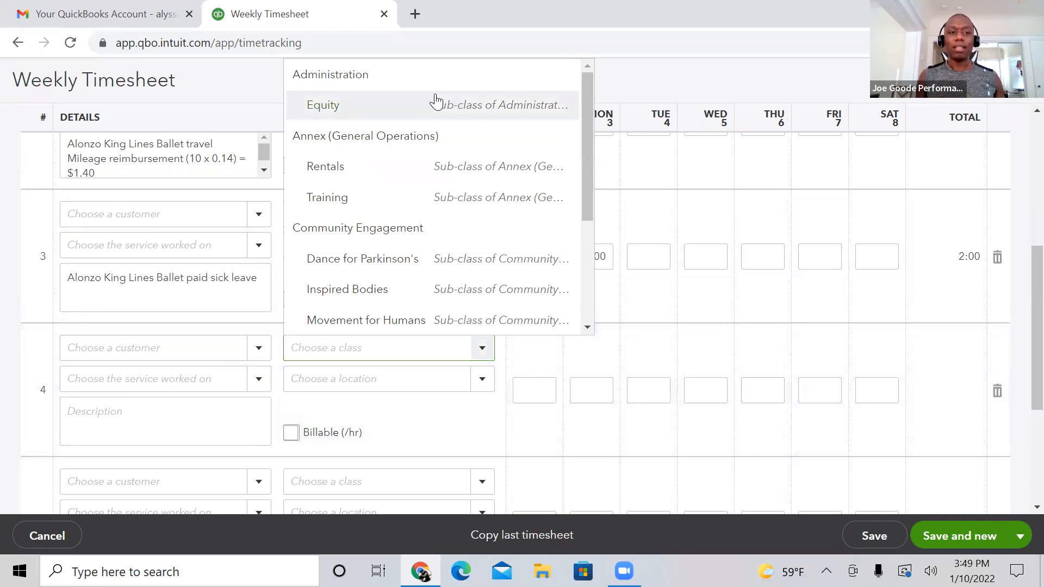
pyautogui.click(433, 104)
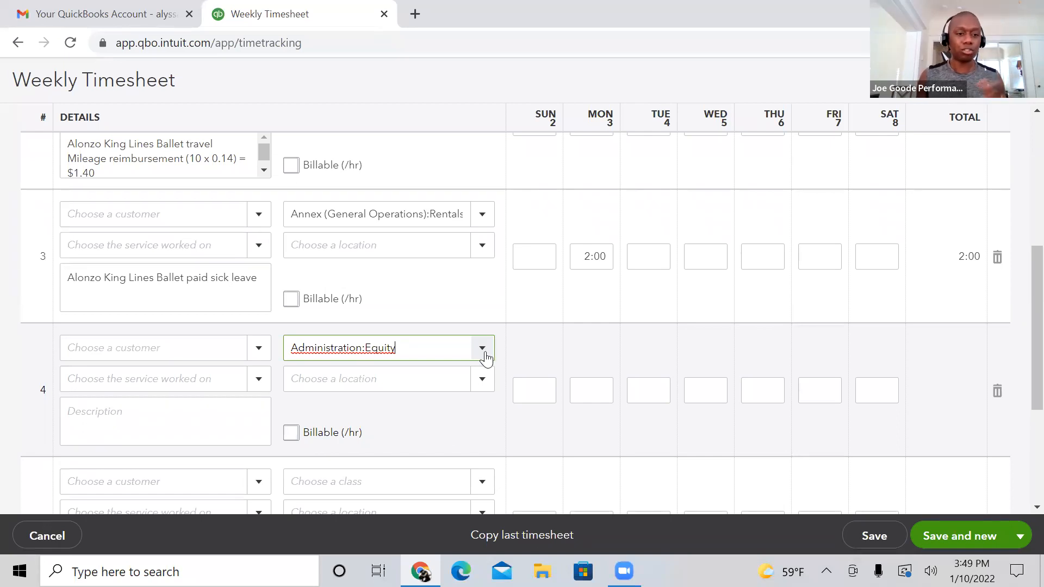
# Step: Enter "Equity" as the fourth row's description
pyautogui.click(201, 417)
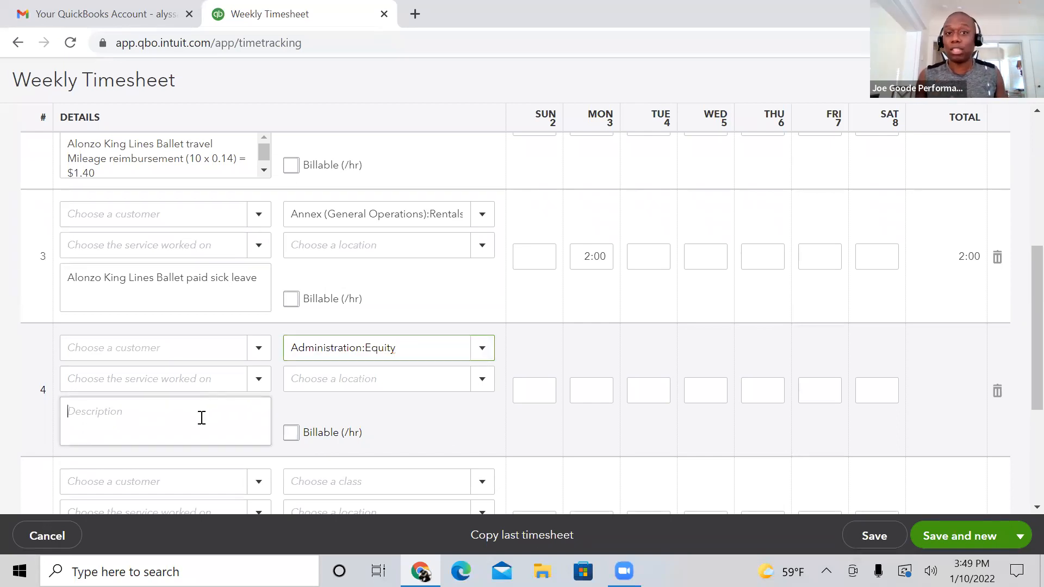
pyautogui.write('Eqio')
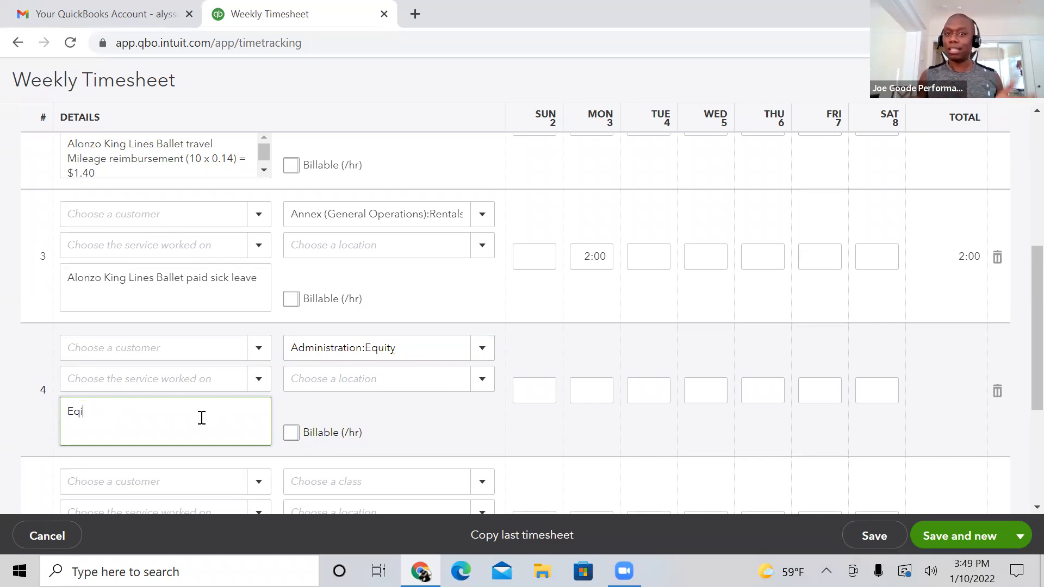
pyautogui.press('BackSpace')
pyautogui.write('uity')
# Step: Enter 2:00 hours for Monday the 3rd in the fourth row and extend its description to "Equity meeting"
pyautogui.click(598, 383)
pyautogui.write('2')
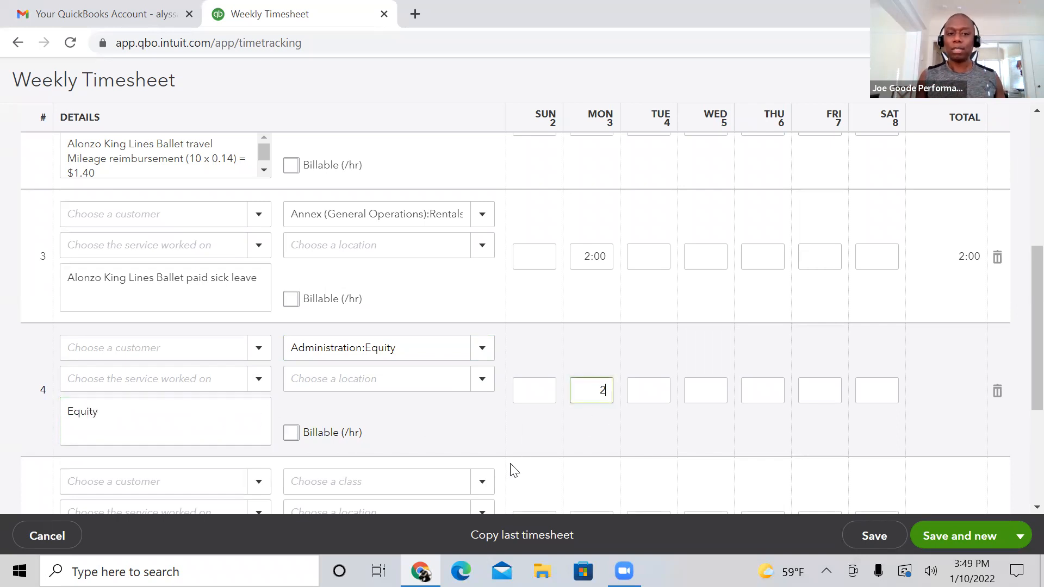
pyautogui.click(465, 428)
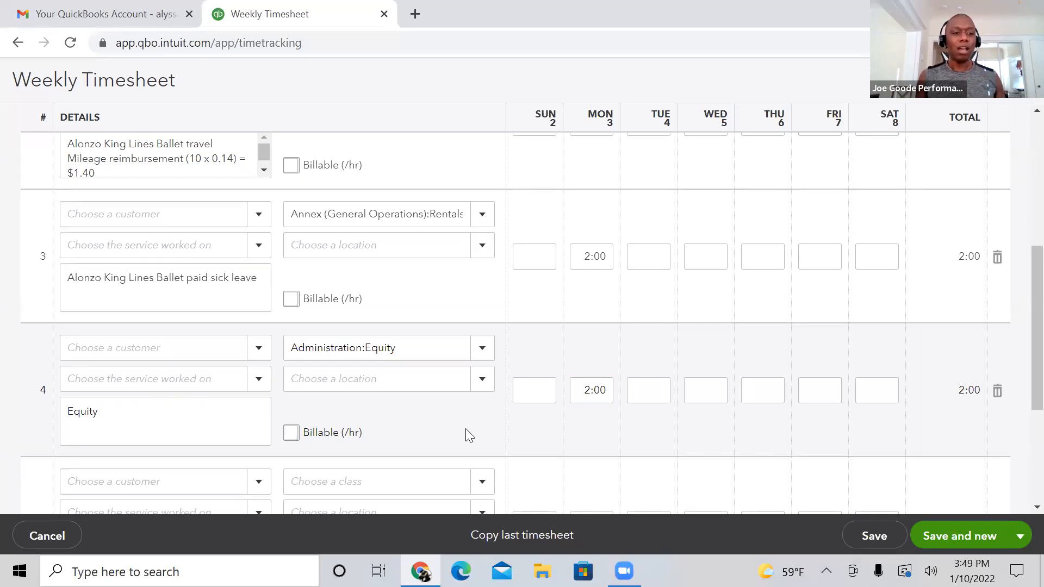
pyautogui.click(153, 409)
pyautogui.write('meeting')
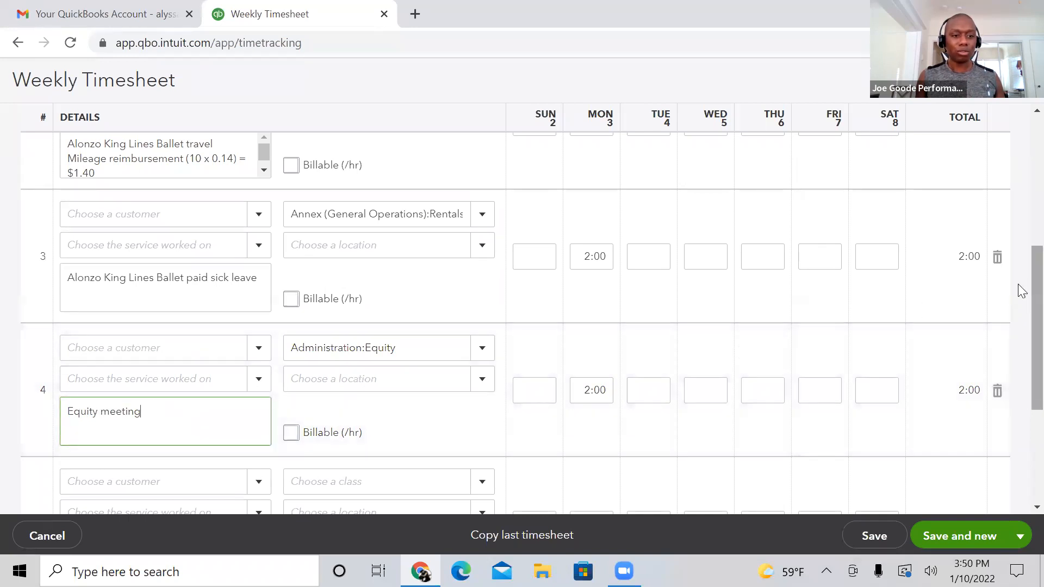
# Step: Set the fifth row's class to Inspired Bodies under Community Engagement
pyautogui.scroll(-3, 1019, 315)
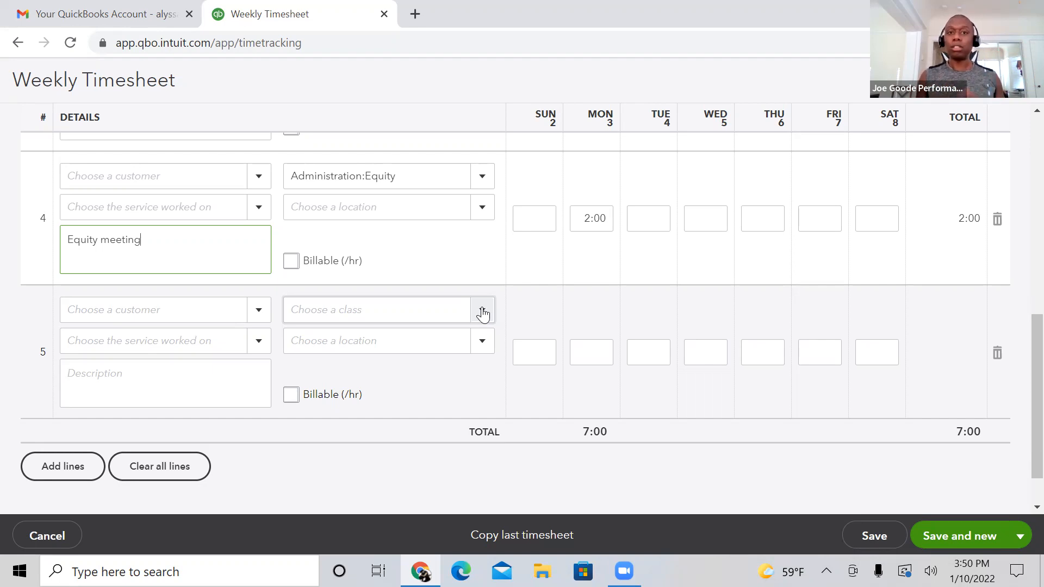
pyautogui.click(482, 312)
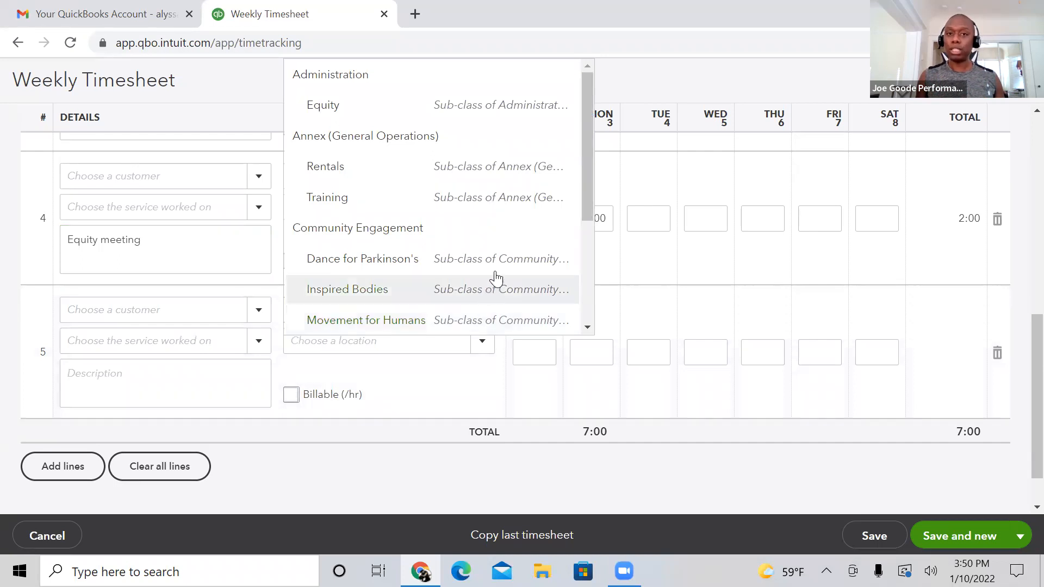
pyautogui.moveTo(586, 145); pyautogui.dragTo(574, 172)
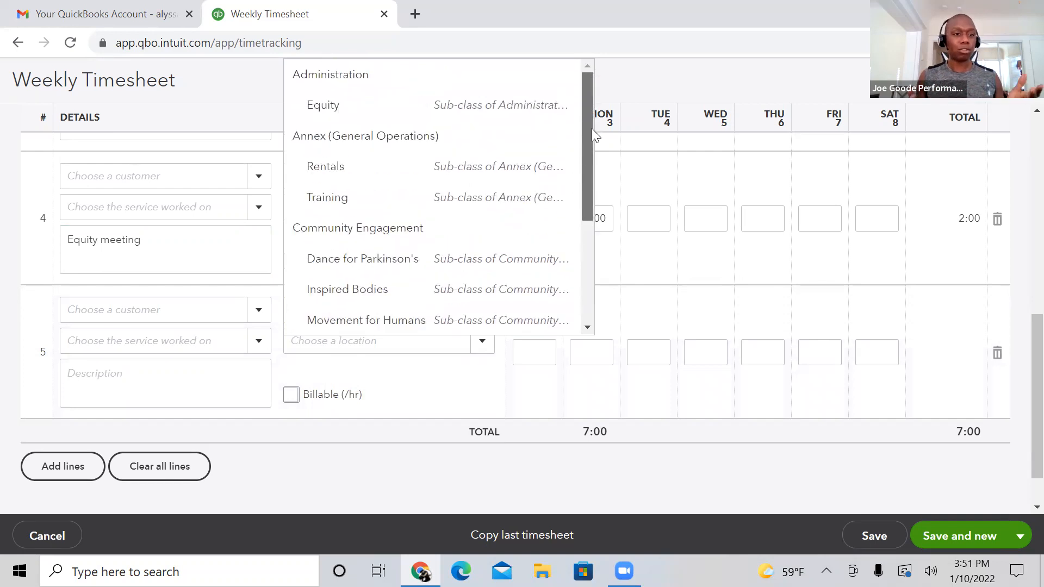
pyautogui.click(518, 304)
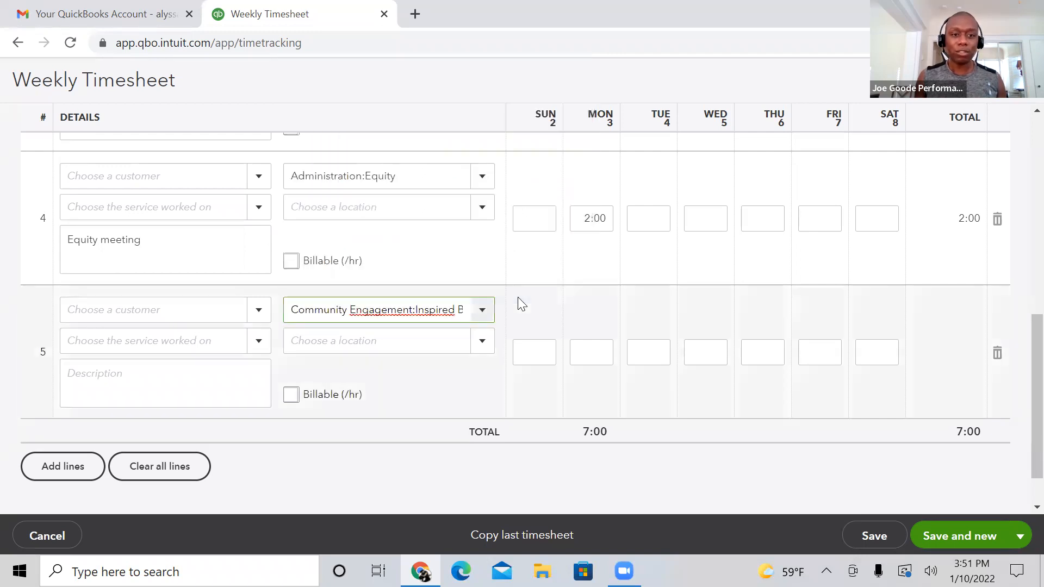
# Step: Enter "Teaching artist class" as the fifth row's description
pyautogui.click(132, 388)
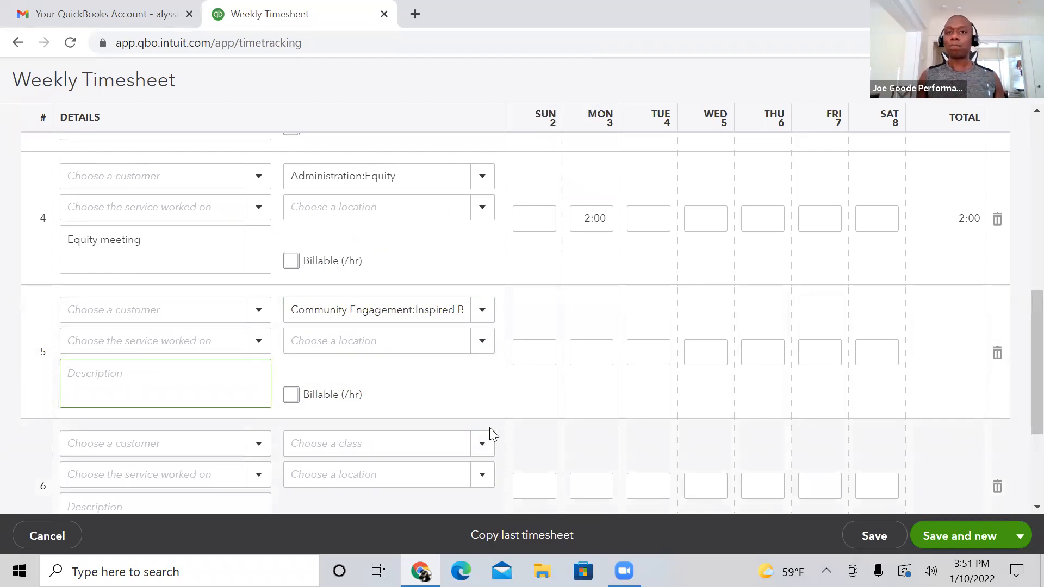
pyautogui.write('T')
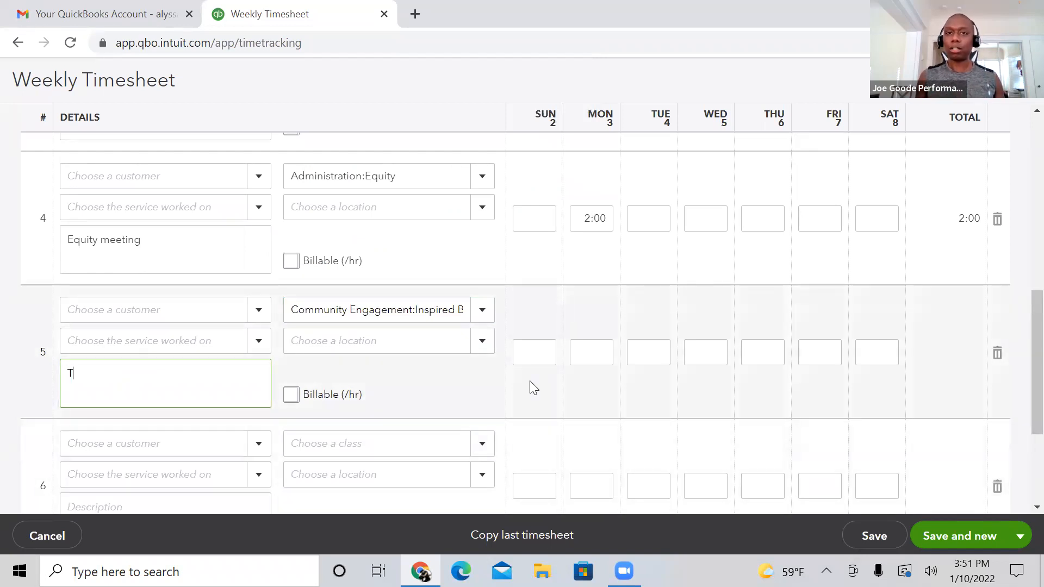
pyautogui.write('eac')
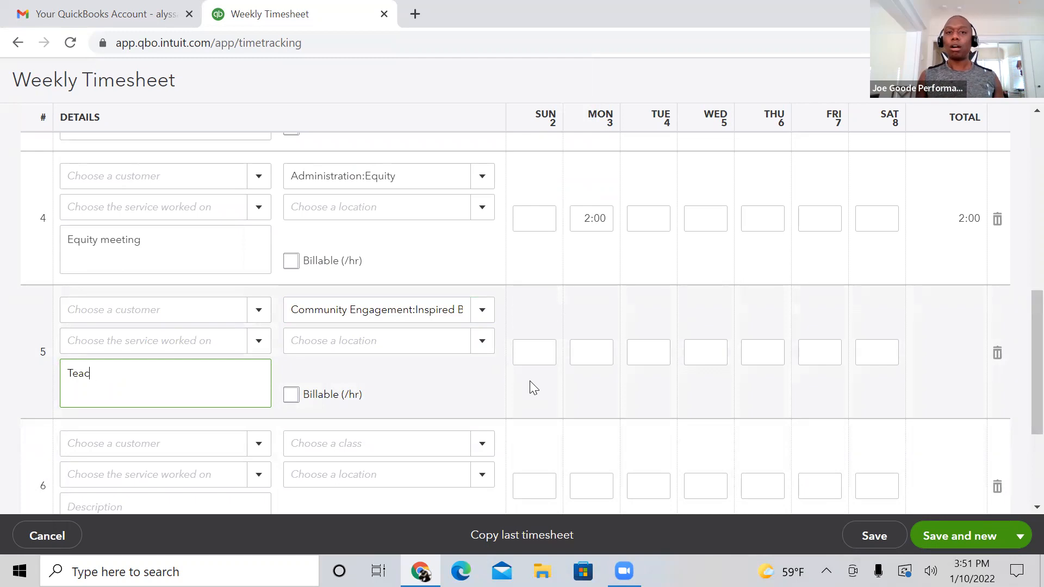
pyautogui.write('hing')
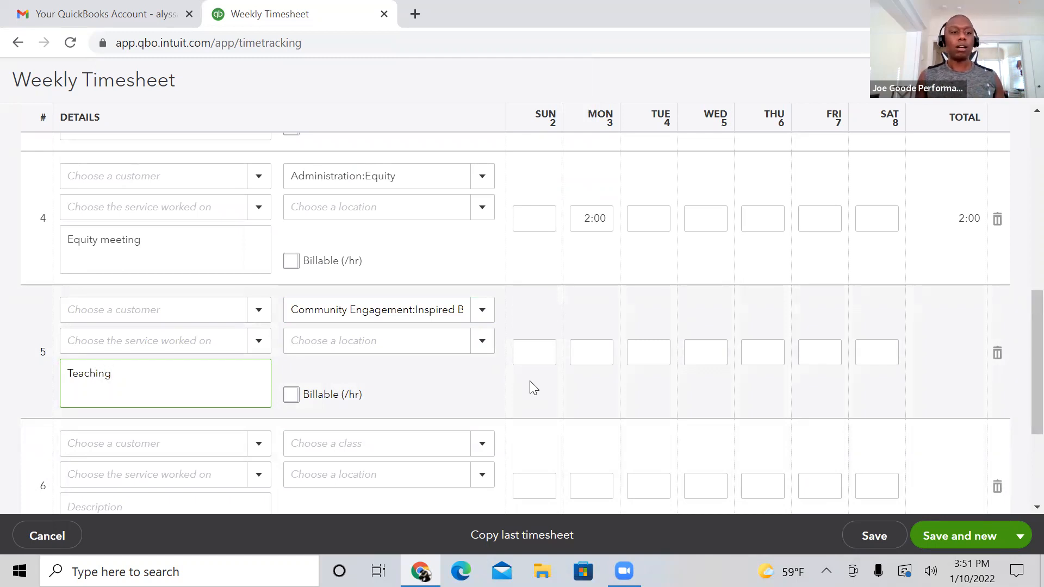
pyautogui.write(' a')
pyautogui.press('BackSpace')
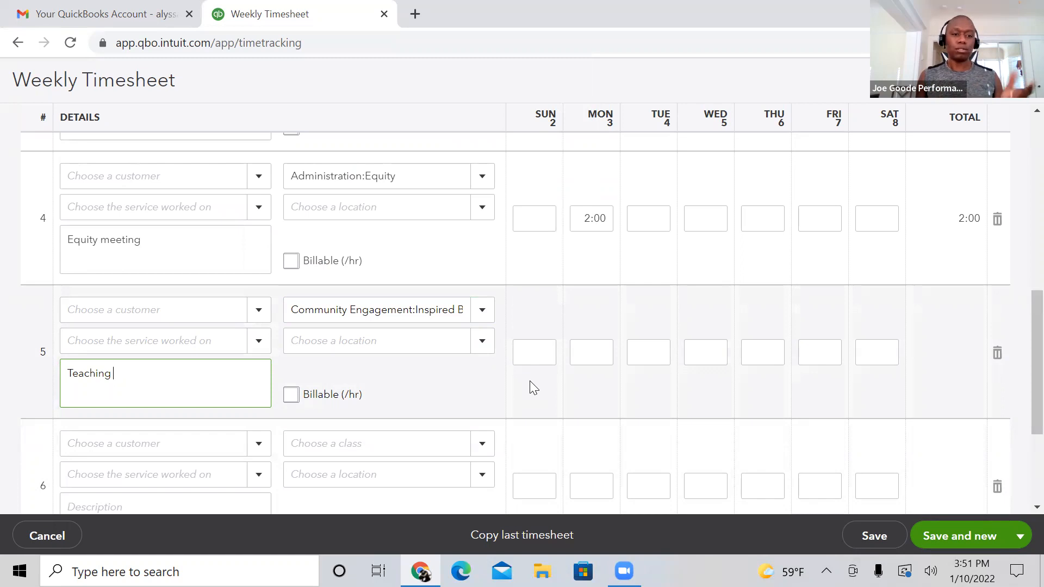
pyautogui.write('artist')
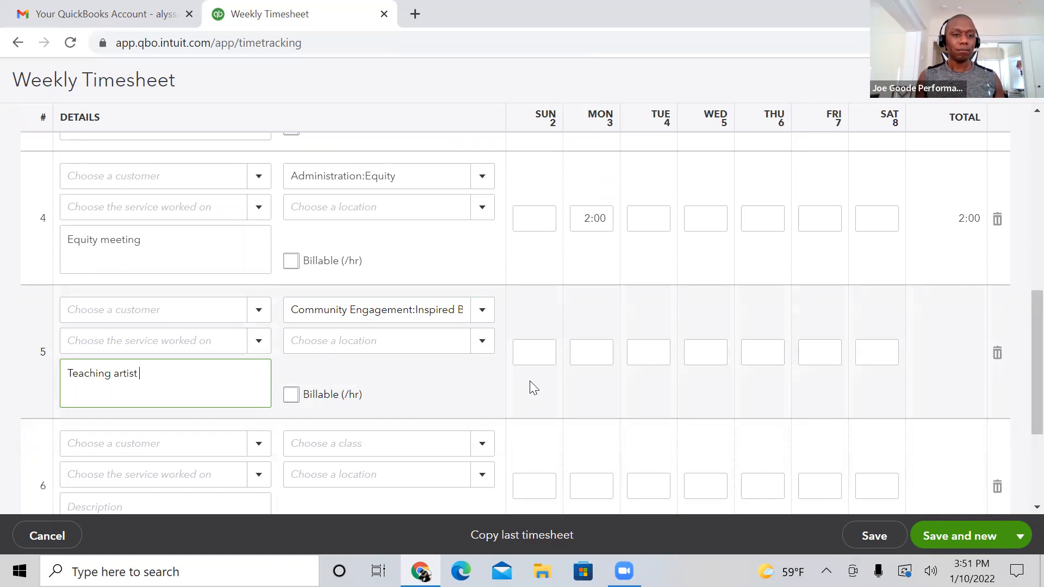
pyautogui.write(' class')
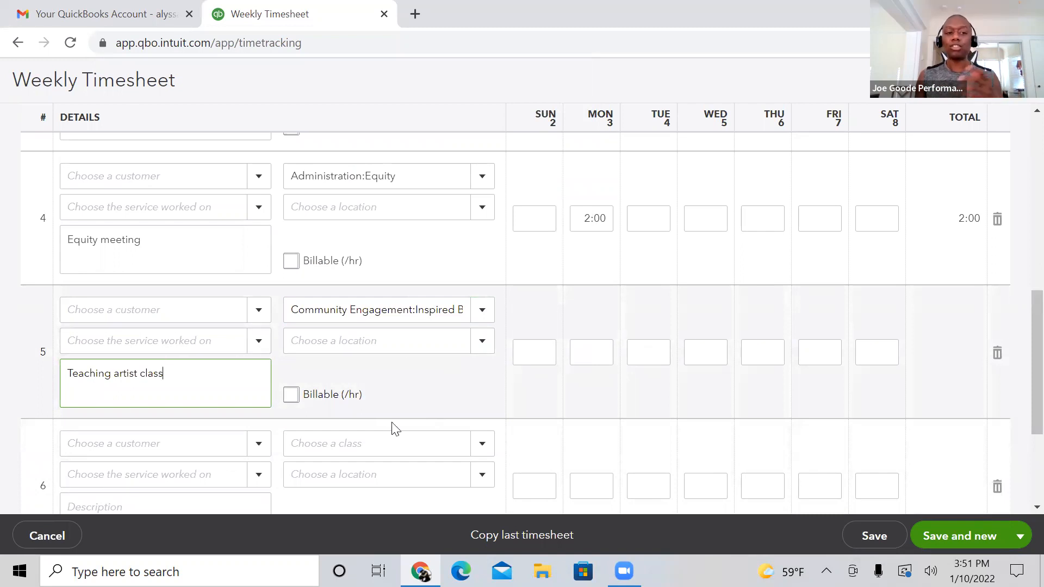
# Step: Append "overtime" to the end of the fifth row's description
pyautogui.click(584, 351)
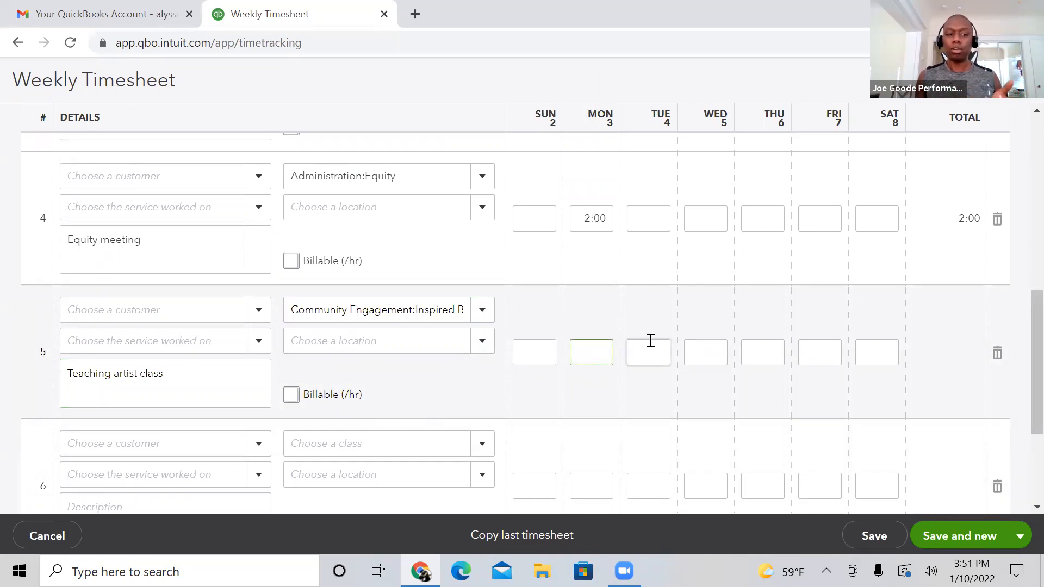
pyautogui.click(174, 370)
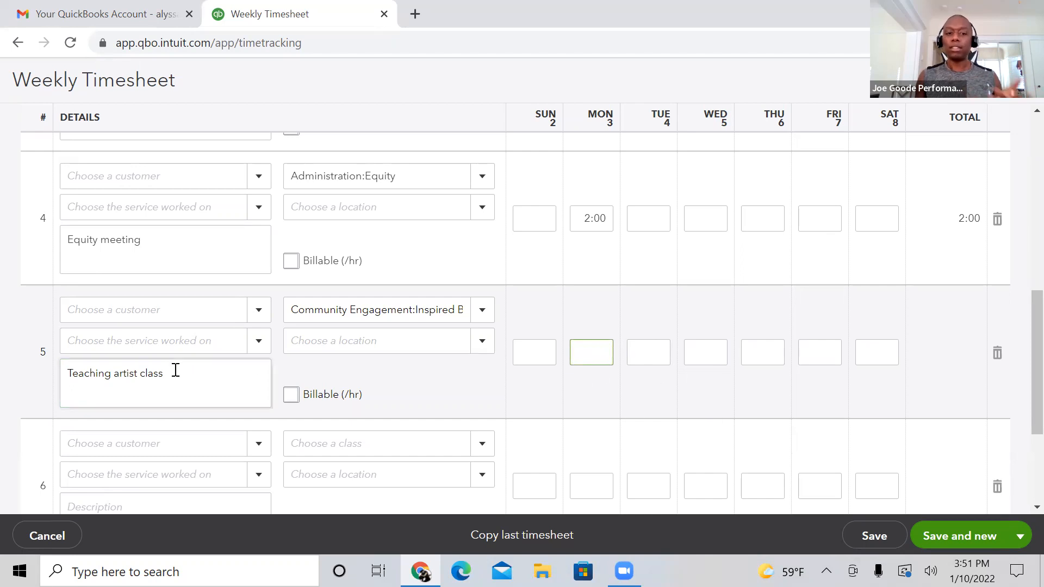
pyautogui.write('over')
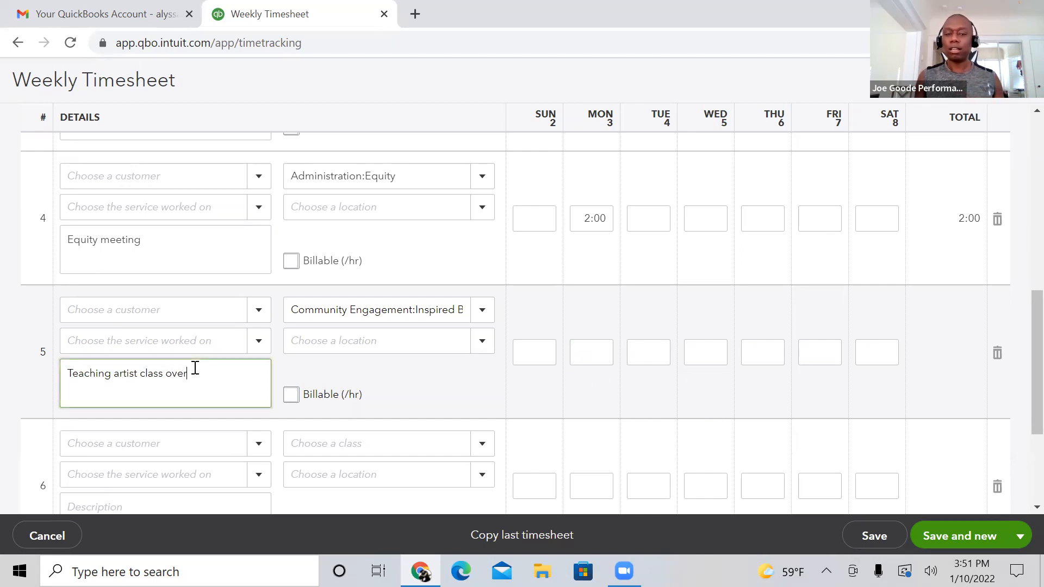
pyautogui.write('time')
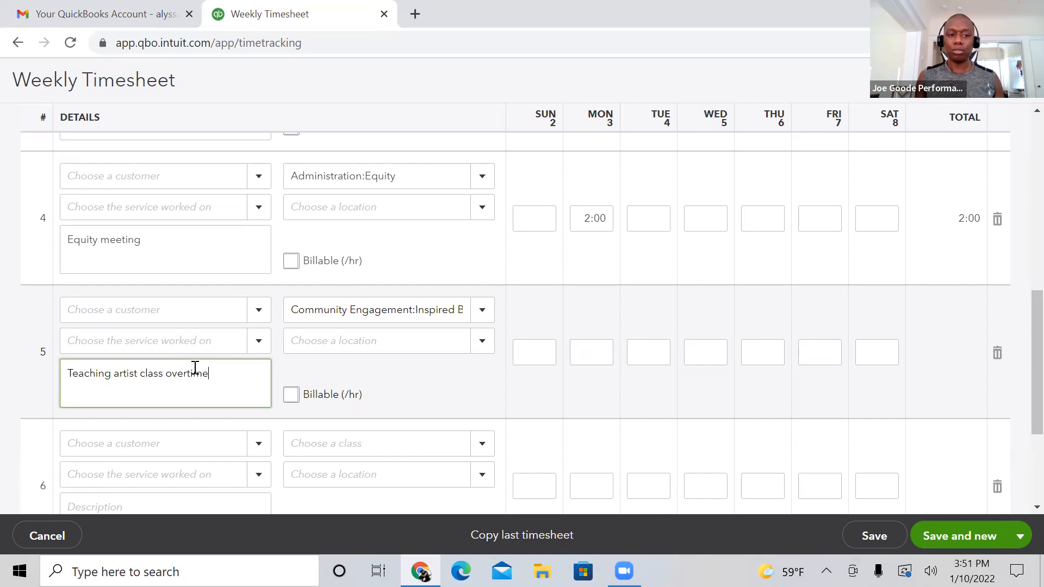
# Step: Enter 2:00 hours for Monday the 3rd in the fifth row of the timesheet
pyautogui.click(580, 358)
pyautogui.write('2')
pyautogui.click(659, 416)
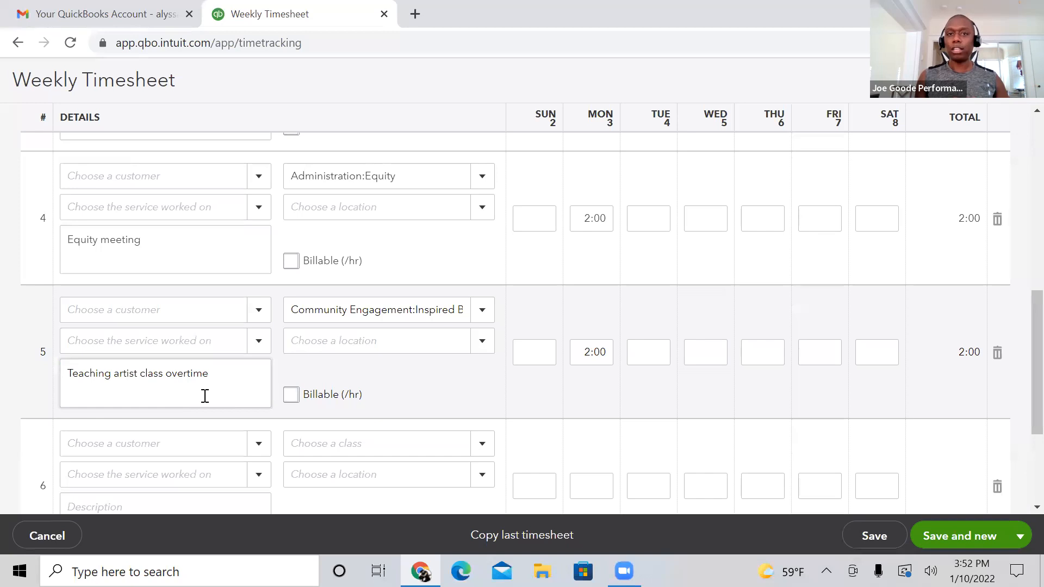
pyautogui.click(205, 396)
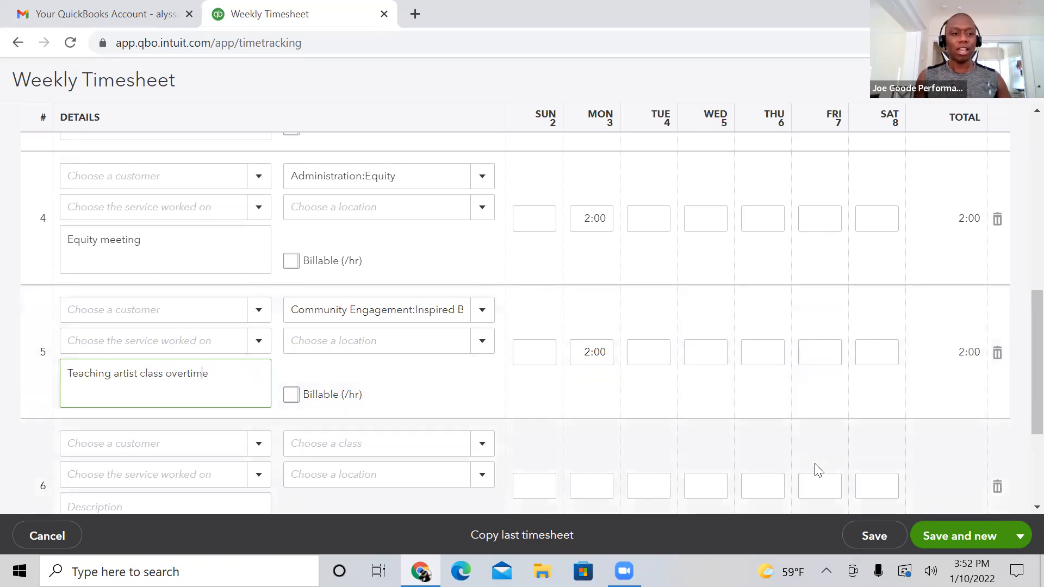
pyautogui.scroll(-1, 1022, 359)
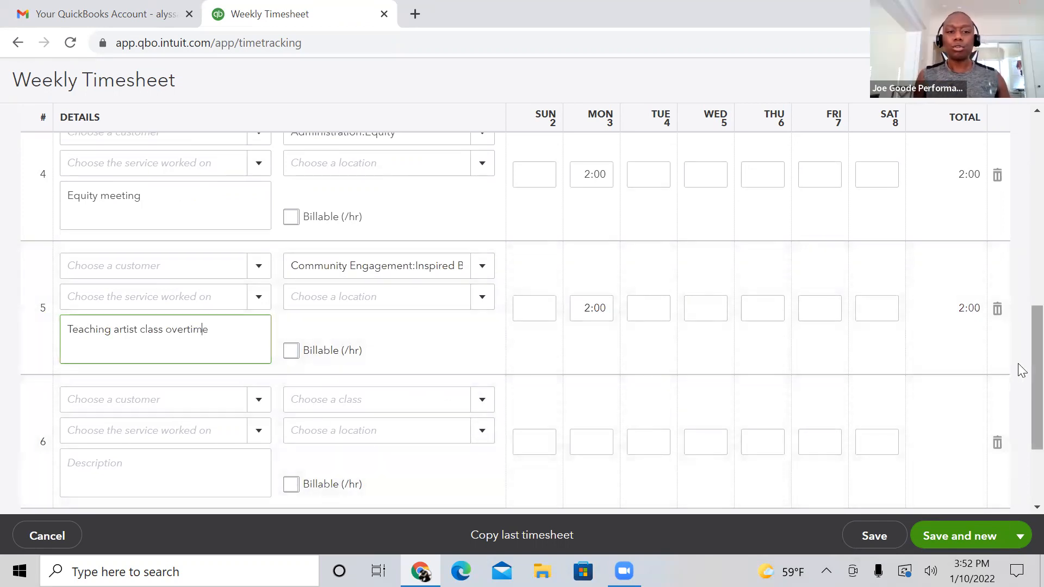
pyautogui.scroll(-1, 1017, 367)
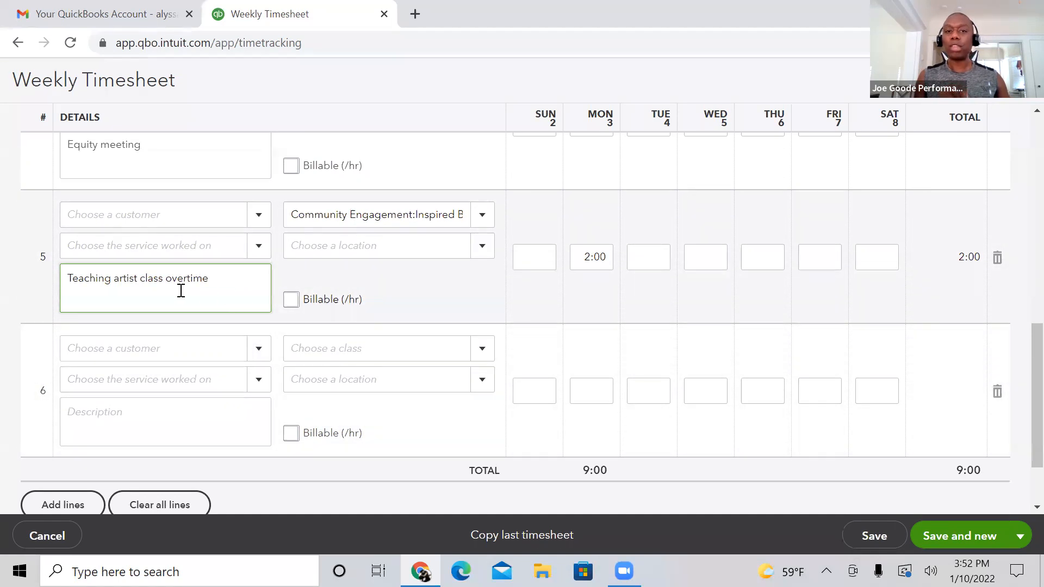
# Step: Set the sixth row's class to Inspired Bodies under Community Engagement
pyautogui.click(481, 346)
pyautogui.click(481, 346)
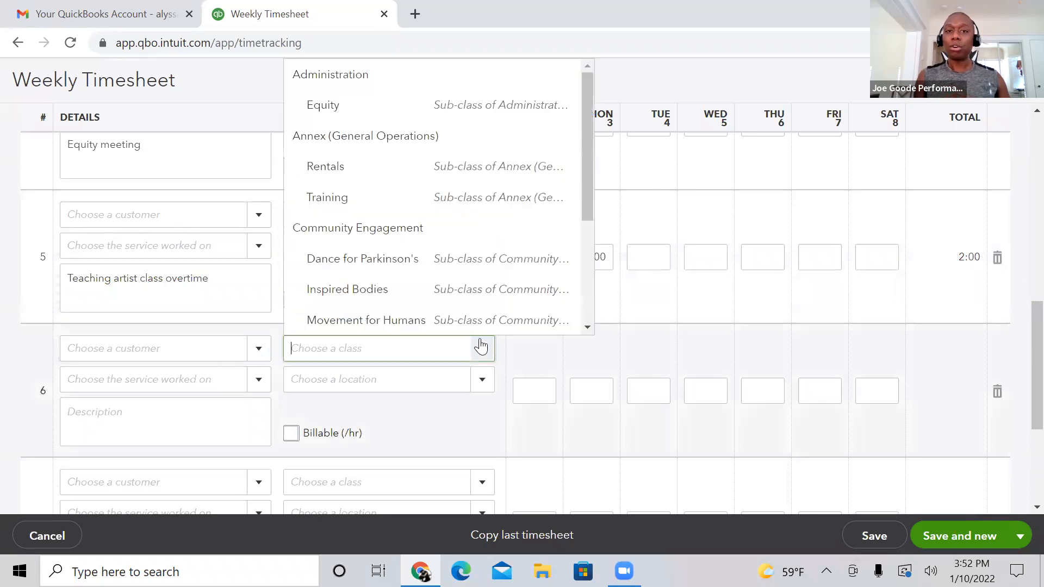
pyautogui.click(491, 293)
# Step: Enter "Teaching artist prep" as the sixth row's description
pyautogui.click(177, 412)
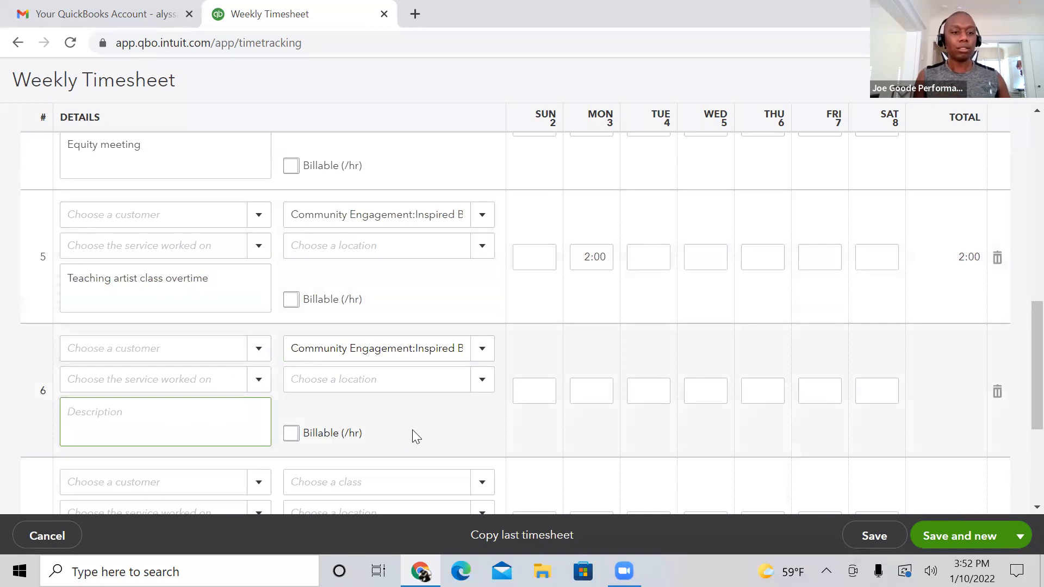
pyautogui.write('Teachi')
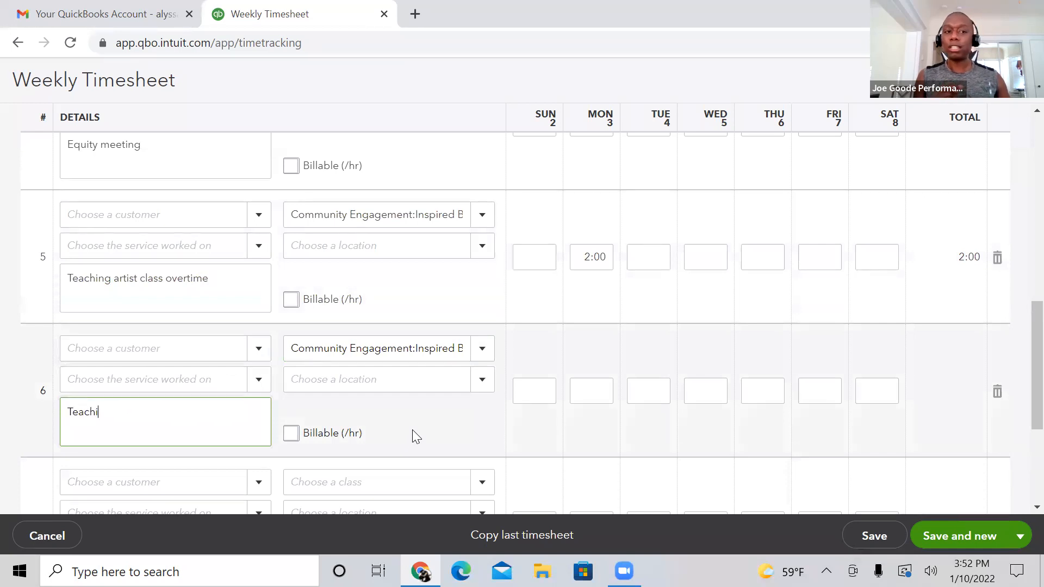
pyautogui.write('ng art')
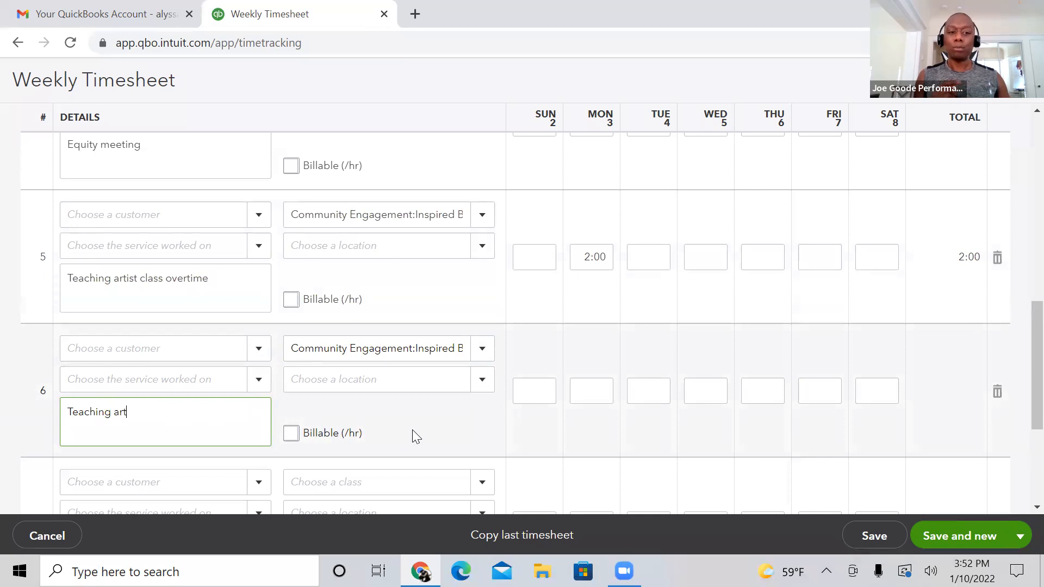
pyautogui.write('ist ')
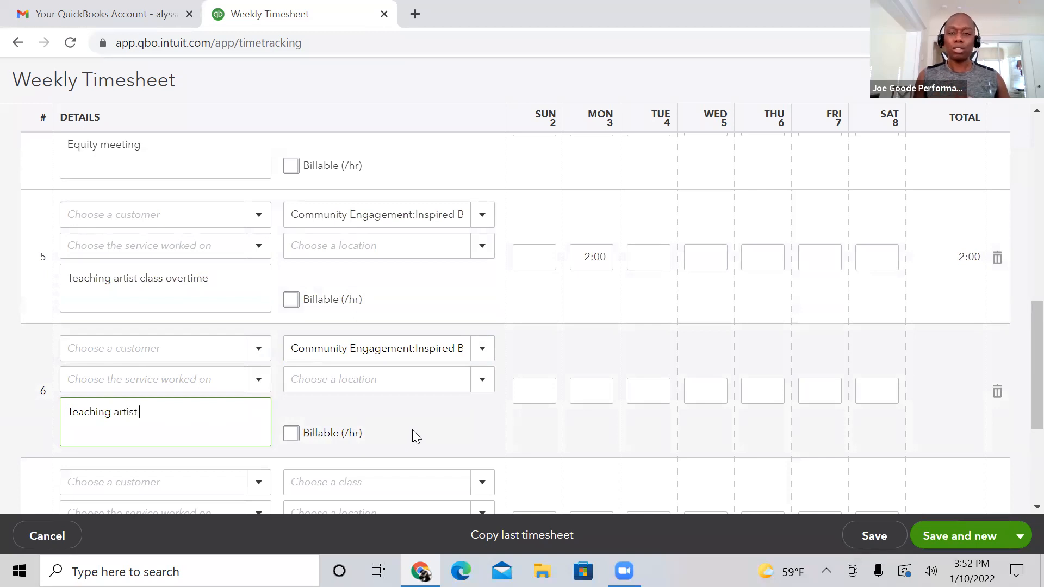
pyautogui.write('prep')
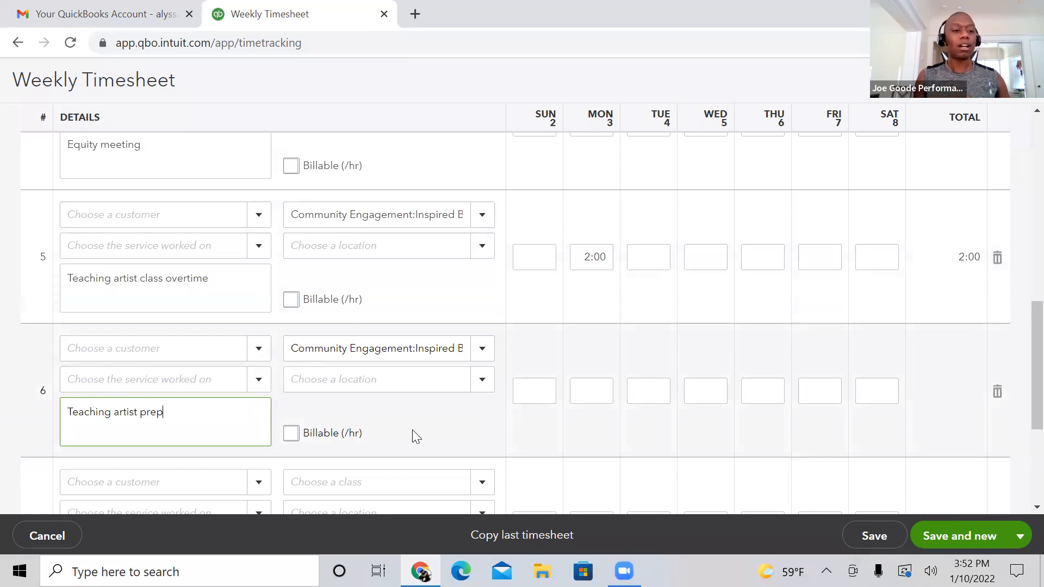
# Step: Enter 1:00 hour for Sunday the 2nd in the sixth row of the timesheet
pyautogui.click(536, 385)
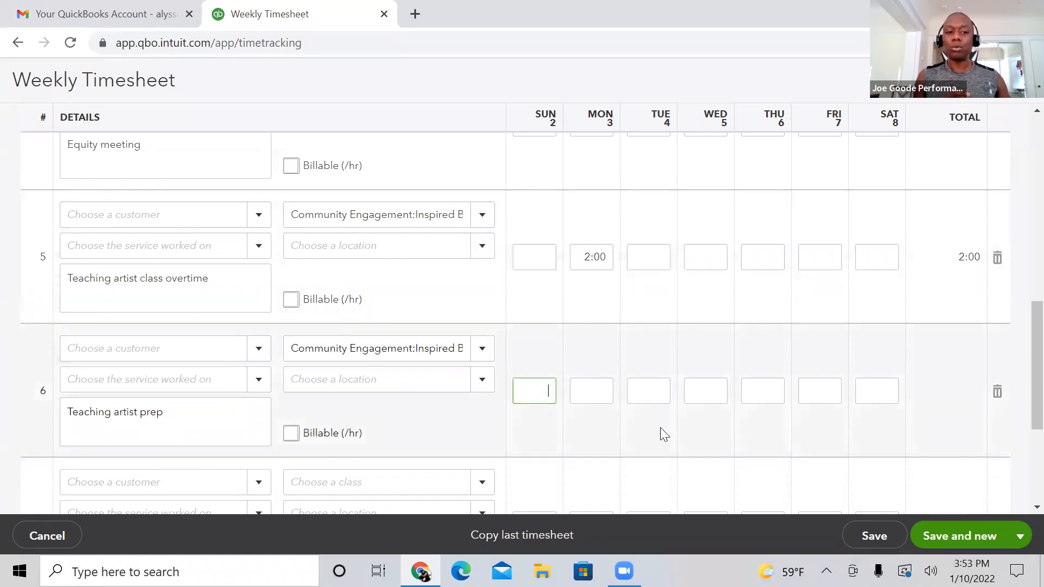
pyautogui.write('1')
pyautogui.click(635, 426)
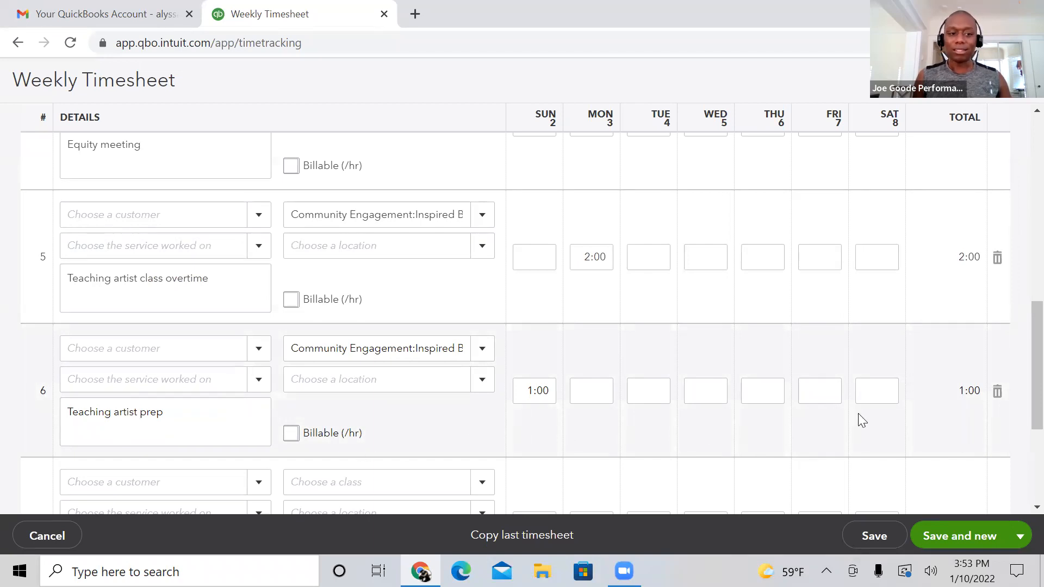
# Step: Export the weekly timesheet for 1/2/2022 to 1/8/2022 as an .xls spreadsheet
pyautogui.scroll(-2, 1018, 395)
pyautogui.scroll(1, 1017, 405)
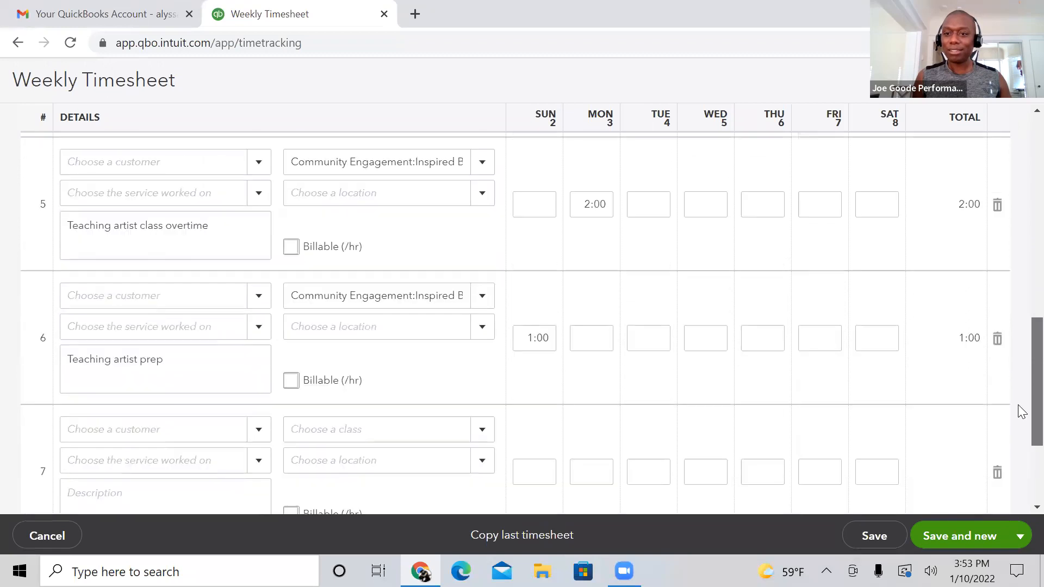
pyautogui.scroll(-1, 1017, 411)
pyautogui.scroll(1, 1018, 411)
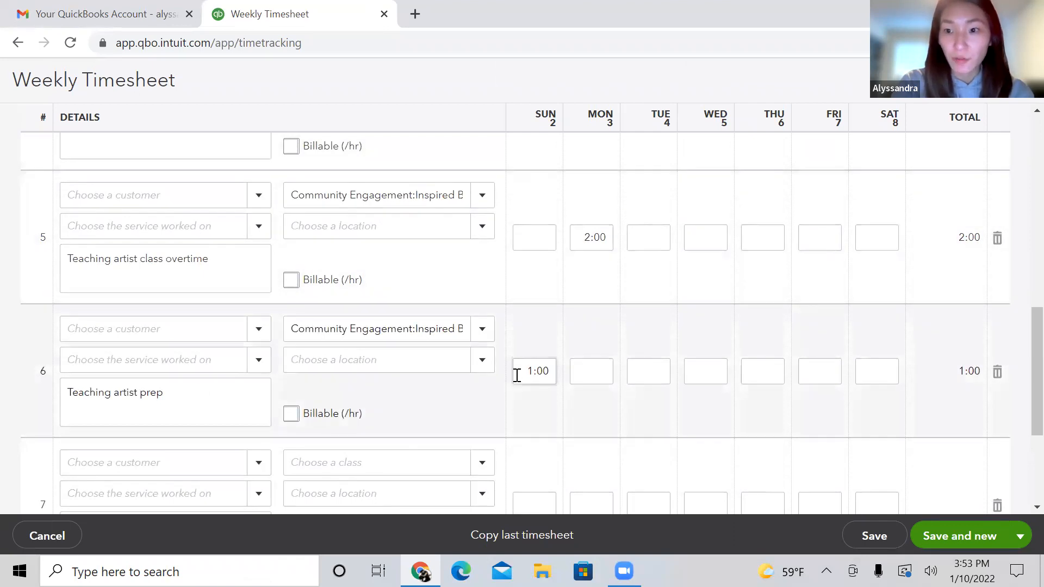
pyautogui.scroll(6, 1018, 326)
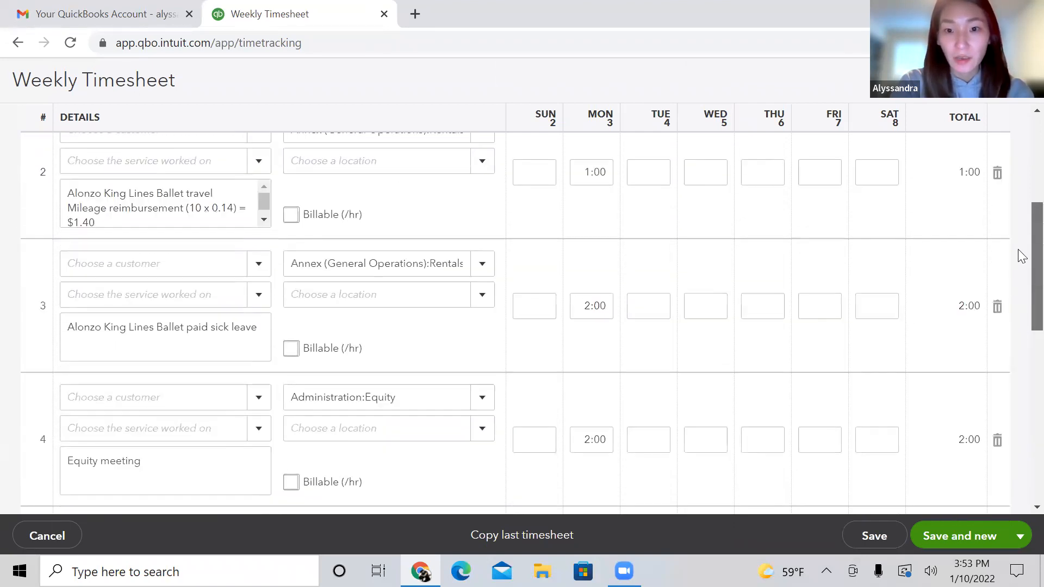
pyautogui.scroll(5, 1021, 256)
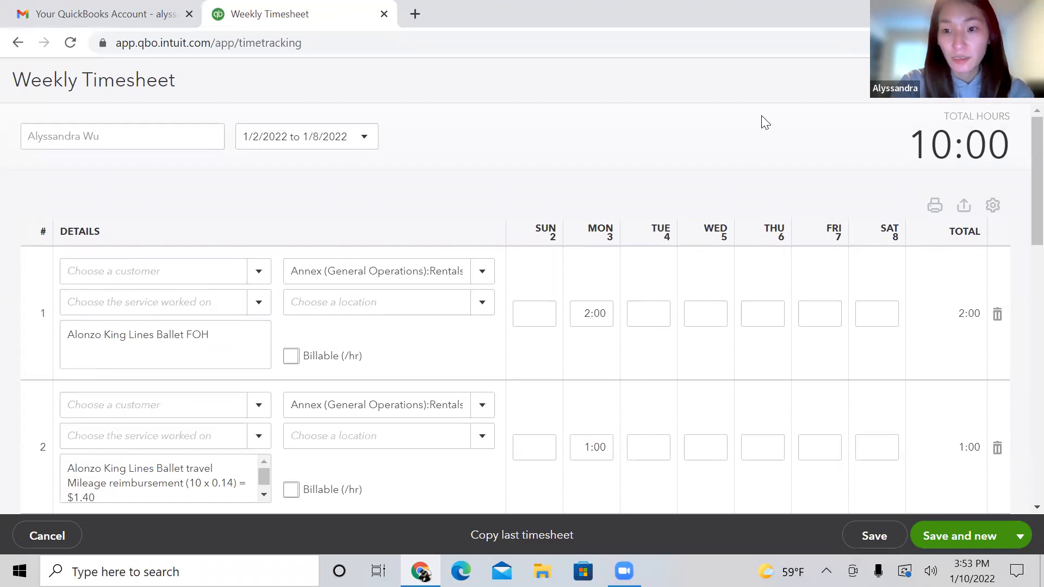
pyautogui.click(962, 207)
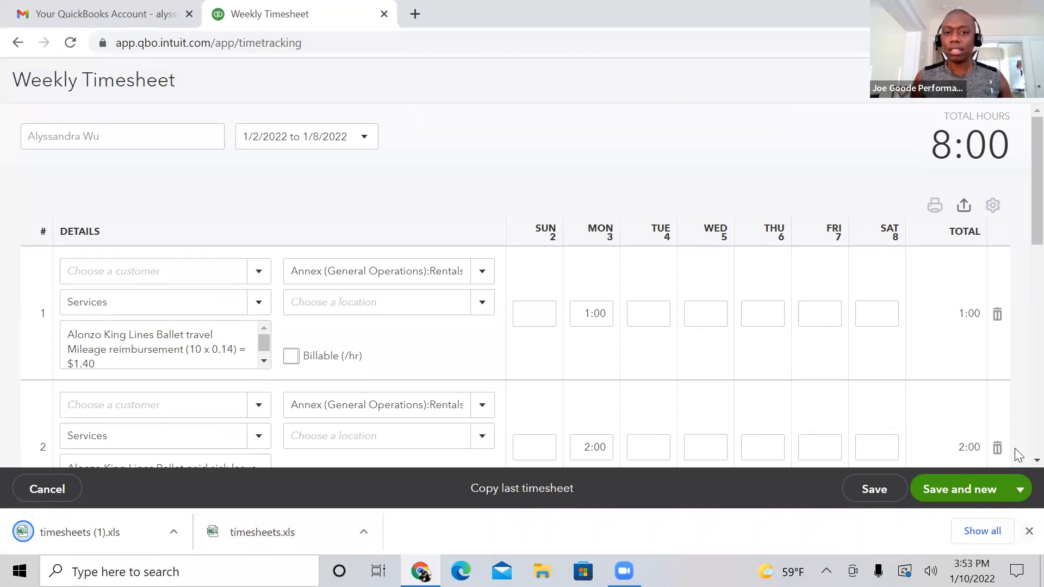
# Step: Try to hide the Sunday column of the timesheet
pyautogui.click(993, 206)
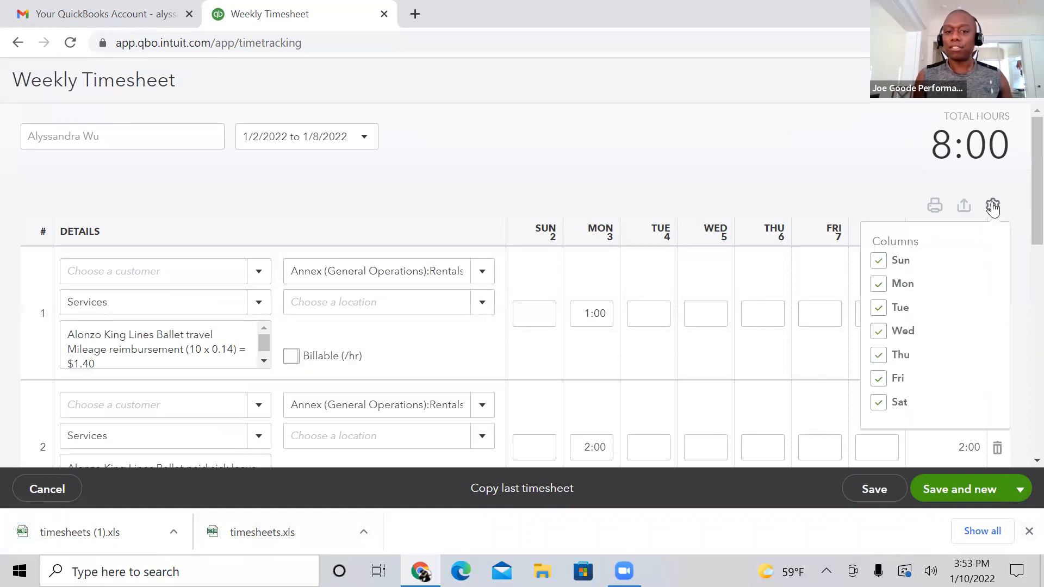
pyautogui.click(879, 261)
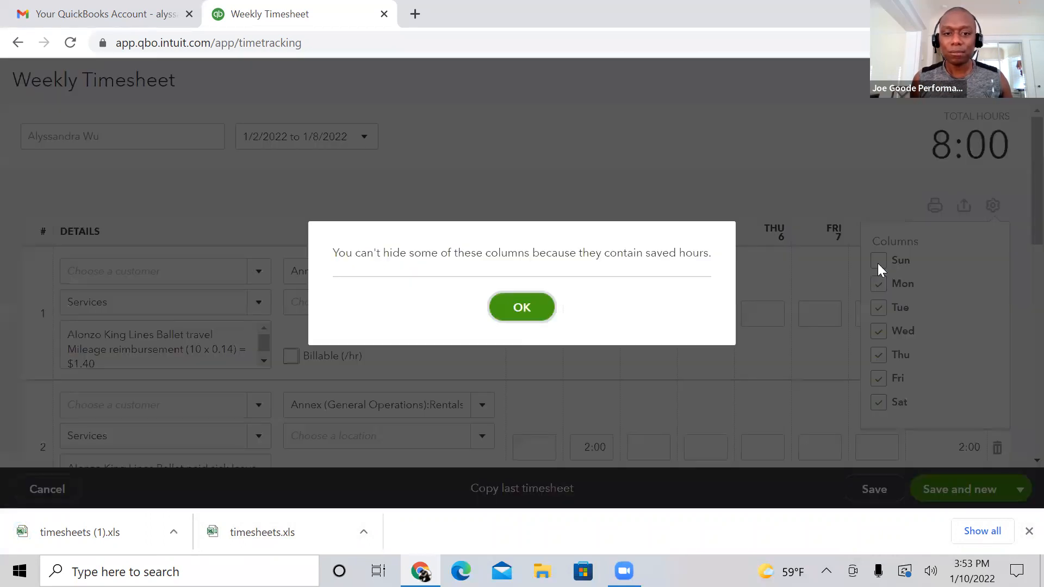
pyautogui.click(521, 306)
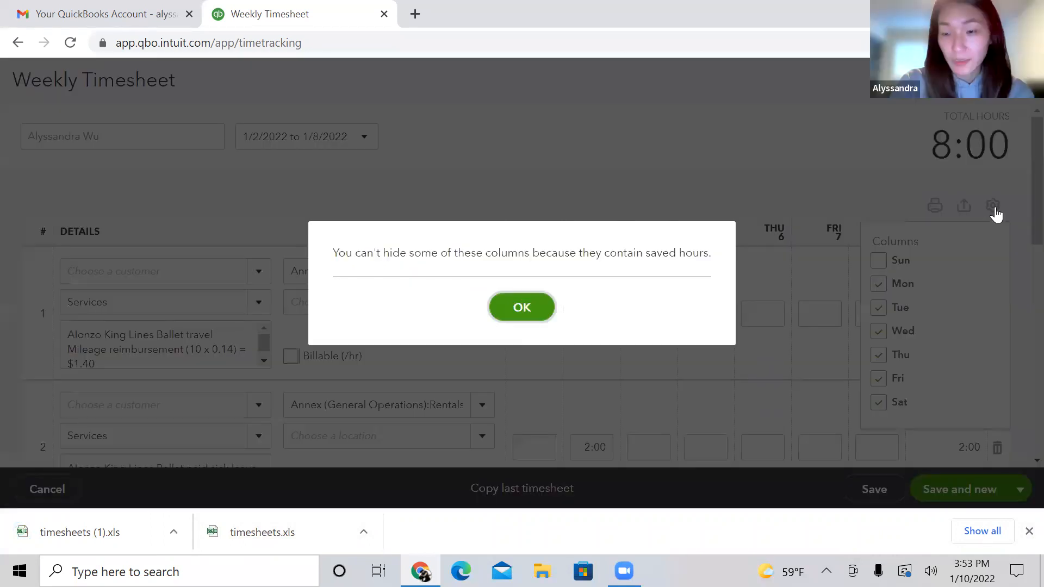
# Step: Hide the Friday and Saturday columns of the timesheet, and show both of them again
pyautogui.click(880, 401)
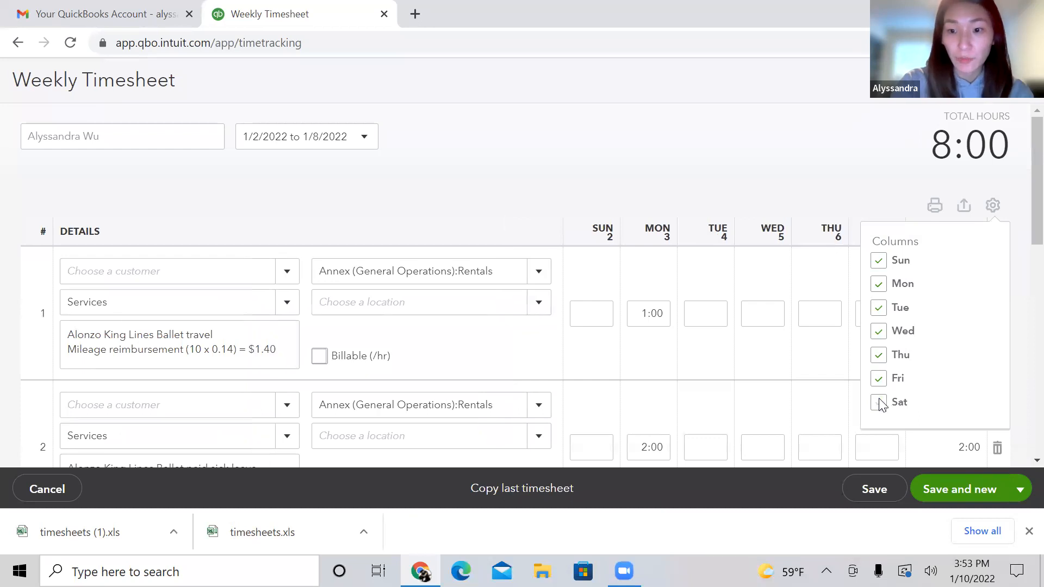
pyautogui.click(878, 400)
pyautogui.click(879, 379)
pyautogui.click(878, 402)
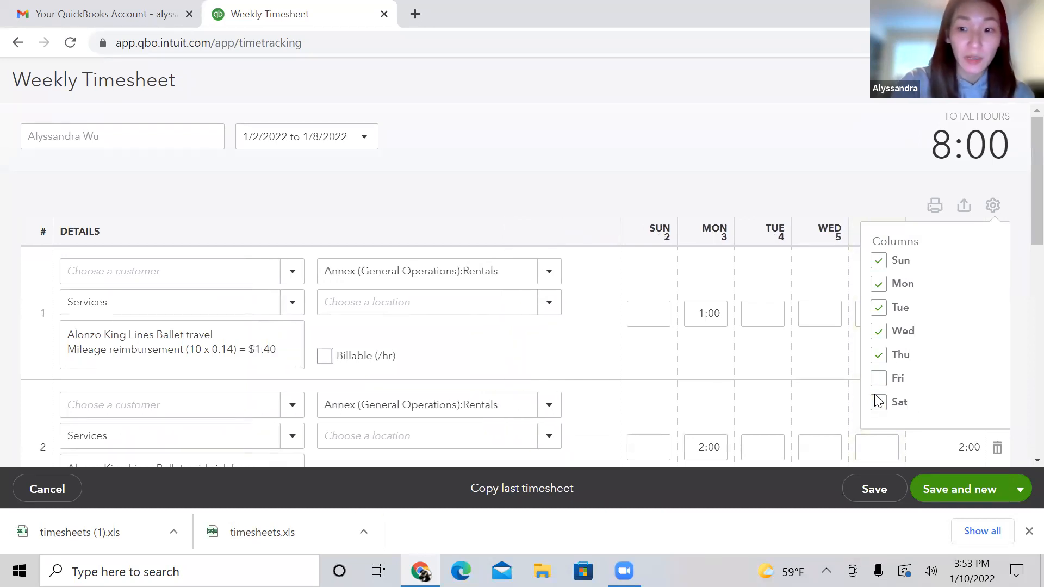
pyautogui.click(879, 379)
pyautogui.click(878, 402)
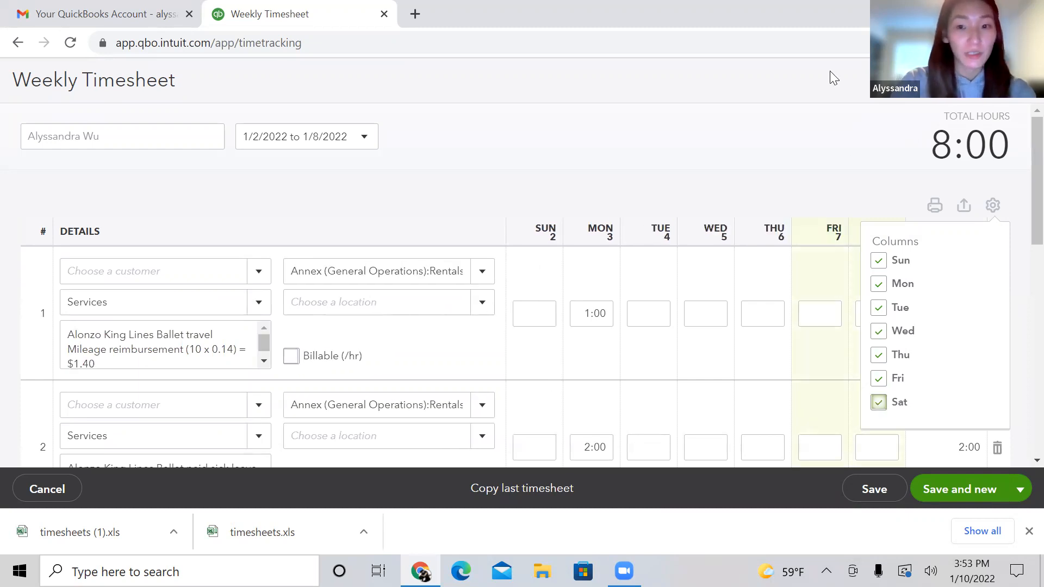
pyautogui.click(811, 116)
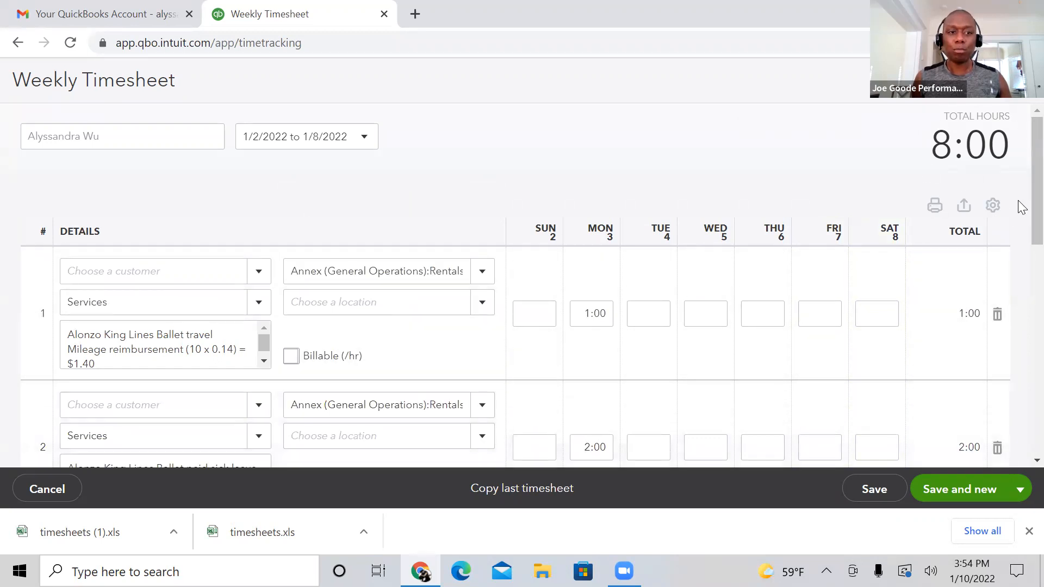
# Step: Save the completed timesheet and open a new one for the following week
pyautogui.moveTo(1018, 187); pyautogui.dragTo(904, 464)
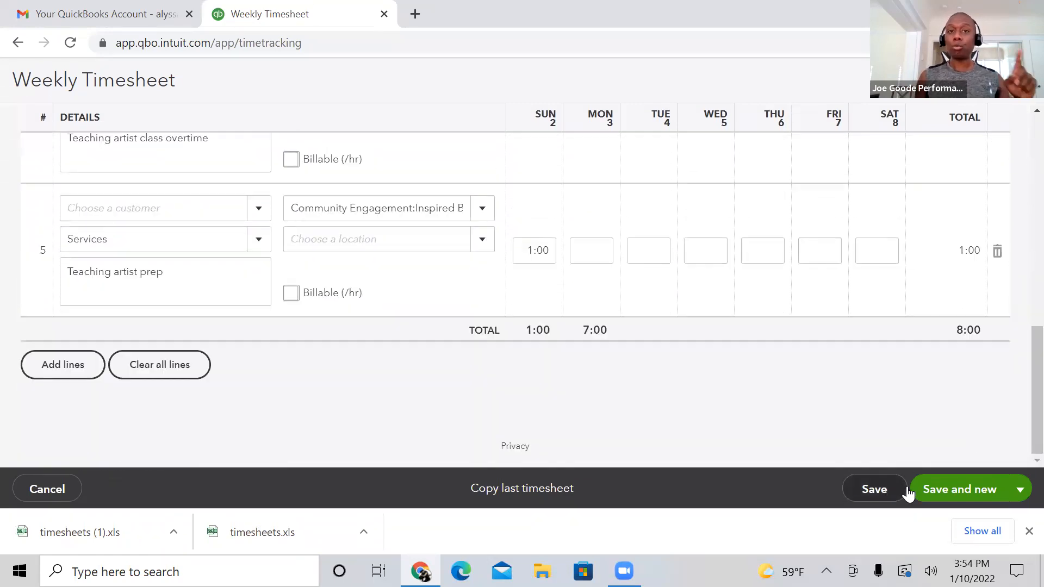
pyautogui.click(949, 492)
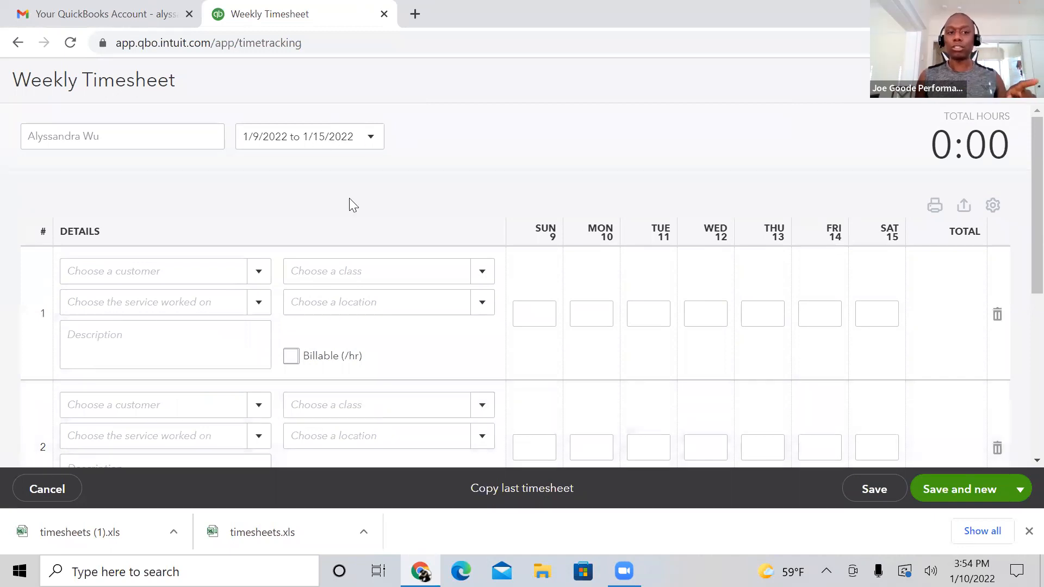
# Step: Try to save the empty timesheet for the week 1/9/2022 to 1/15/2022
pyautogui.click(312, 270)
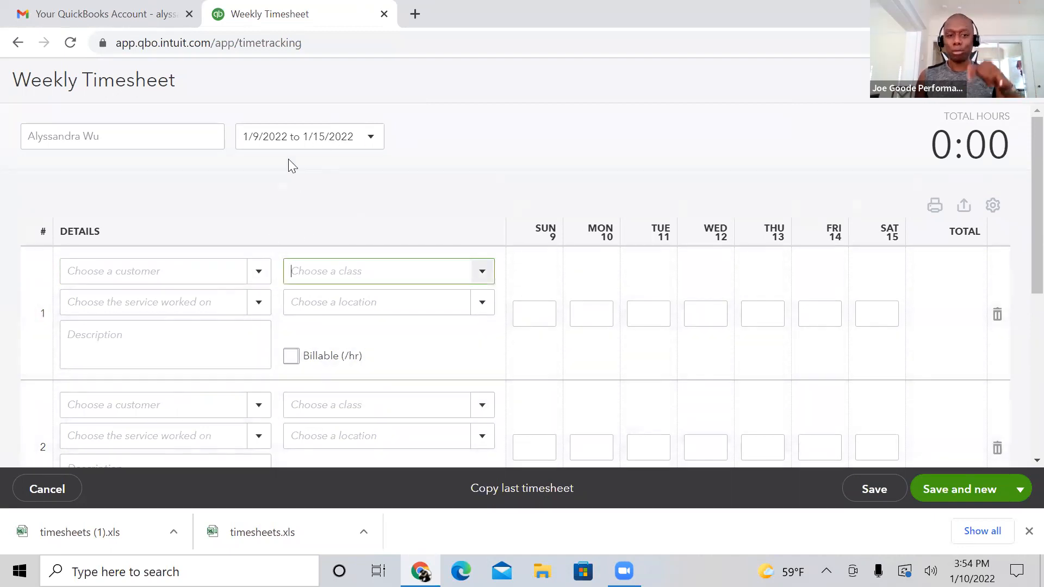
pyautogui.click(366, 142)
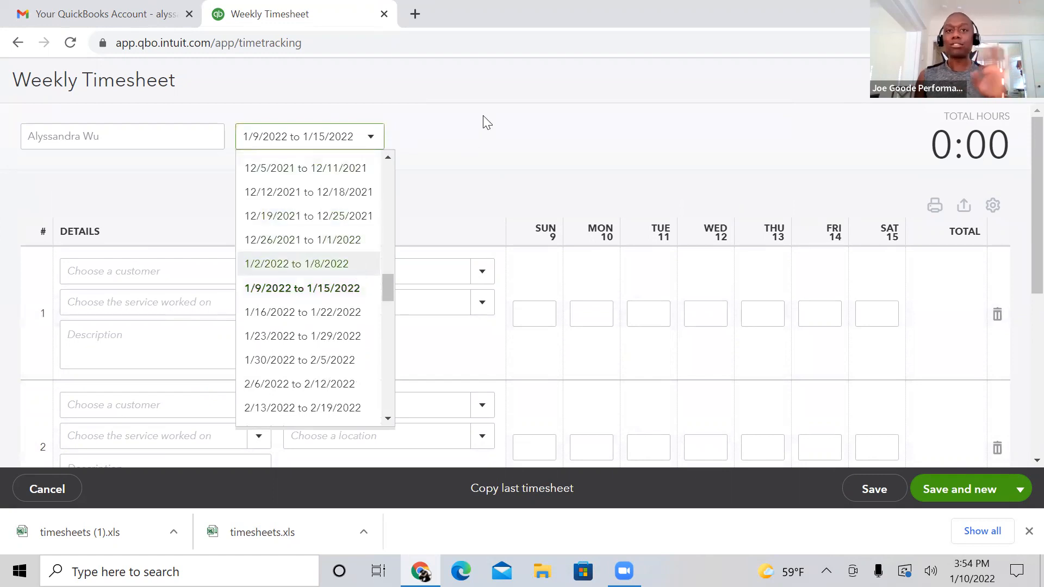
pyautogui.click(469, 110)
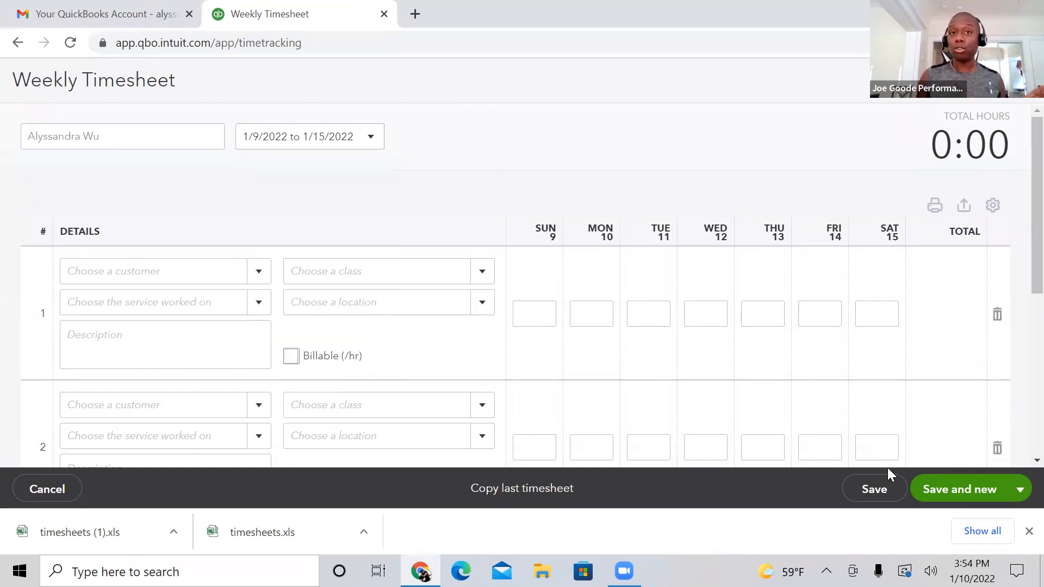
pyautogui.click(874, 492)
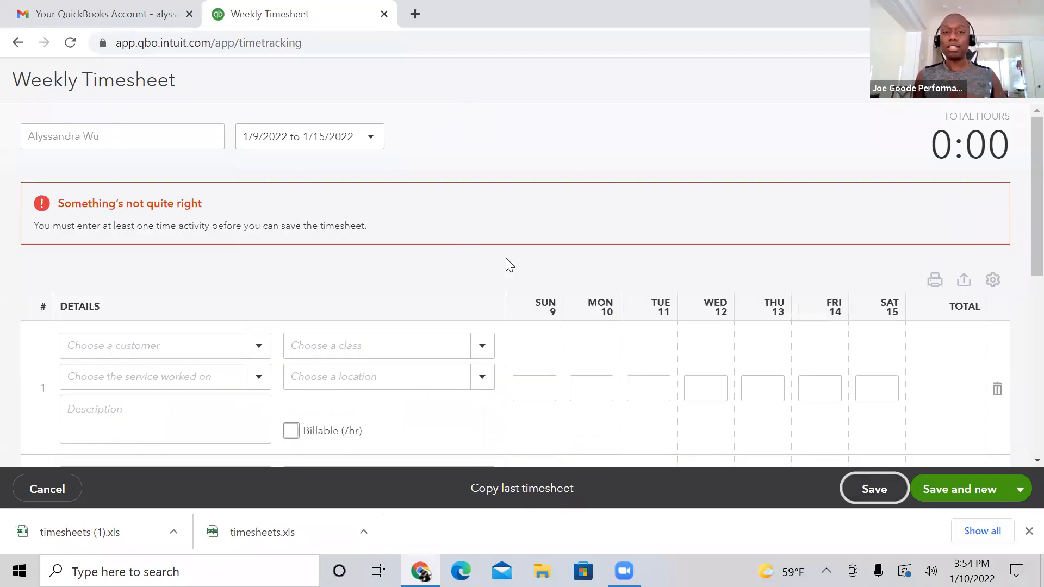
# Step: Return to the timesheet for 1/2/2022 to 1/8/2022 and review the class, description and hours in each saved row
pyautogui.click(365, 137)
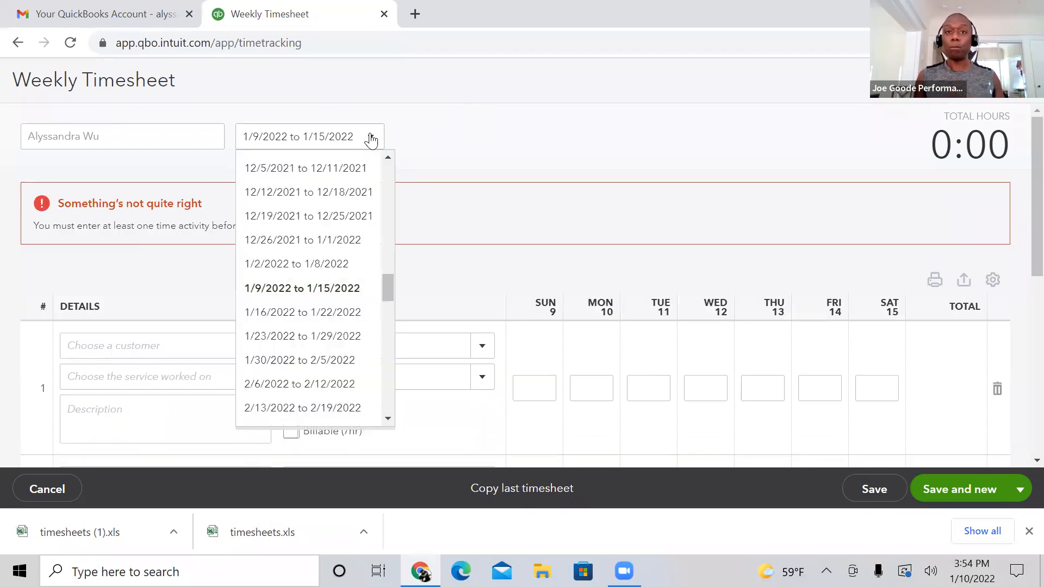
pyautogui.click(301, 266)
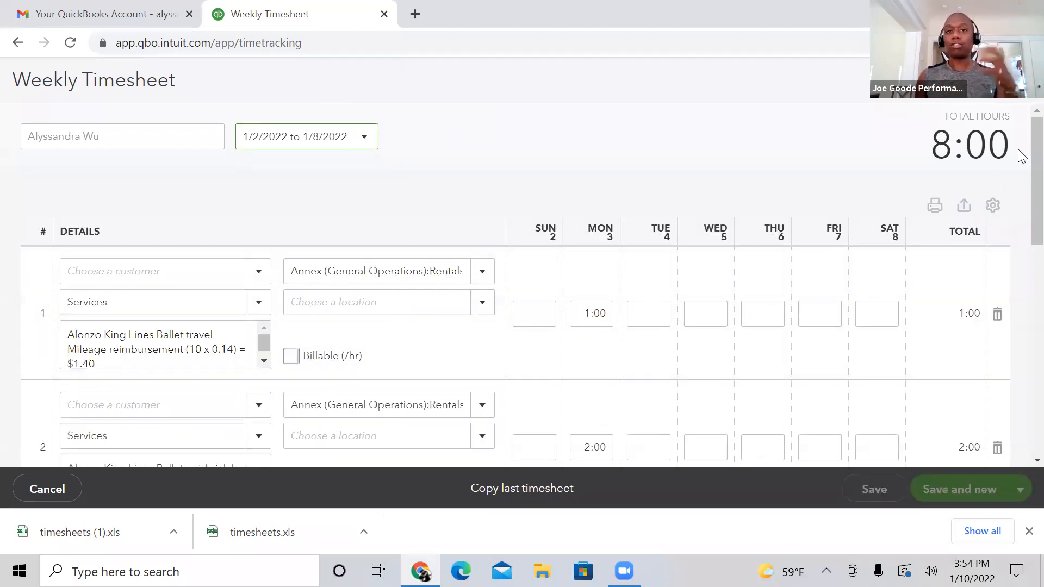
pyautogui.scroll(-1, 1021, 168)
pyautogui.scroll(-1, 1017, 174)
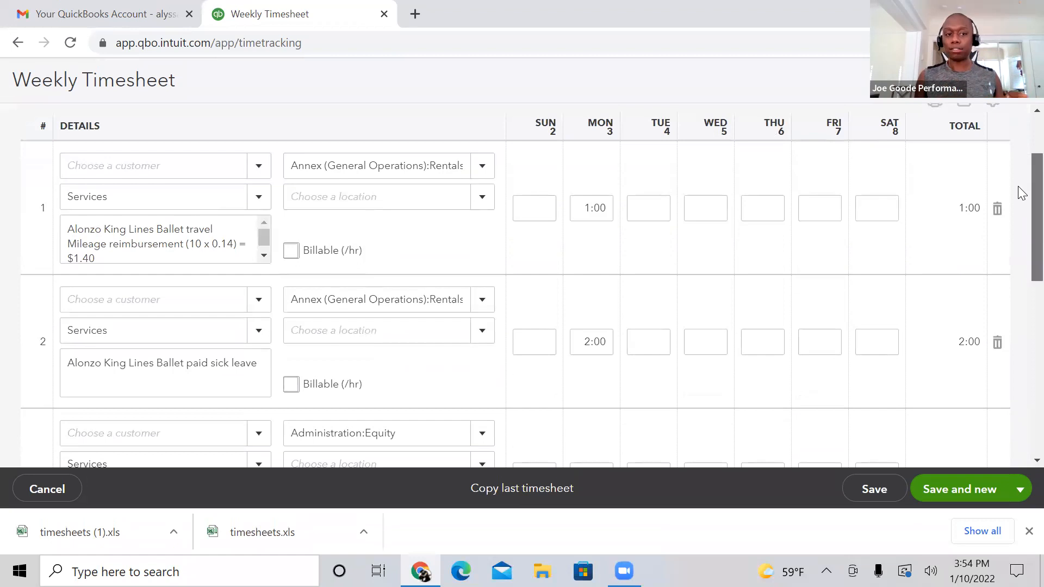
pyautogui.scroll(-8, 1021, 196)
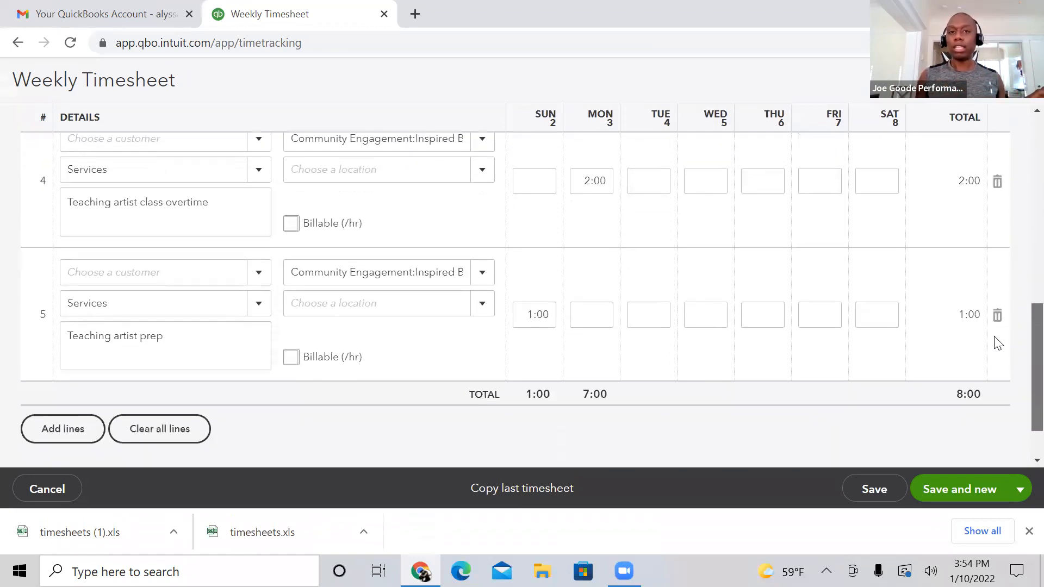
pyautogui.scroll(8, 985, 331)
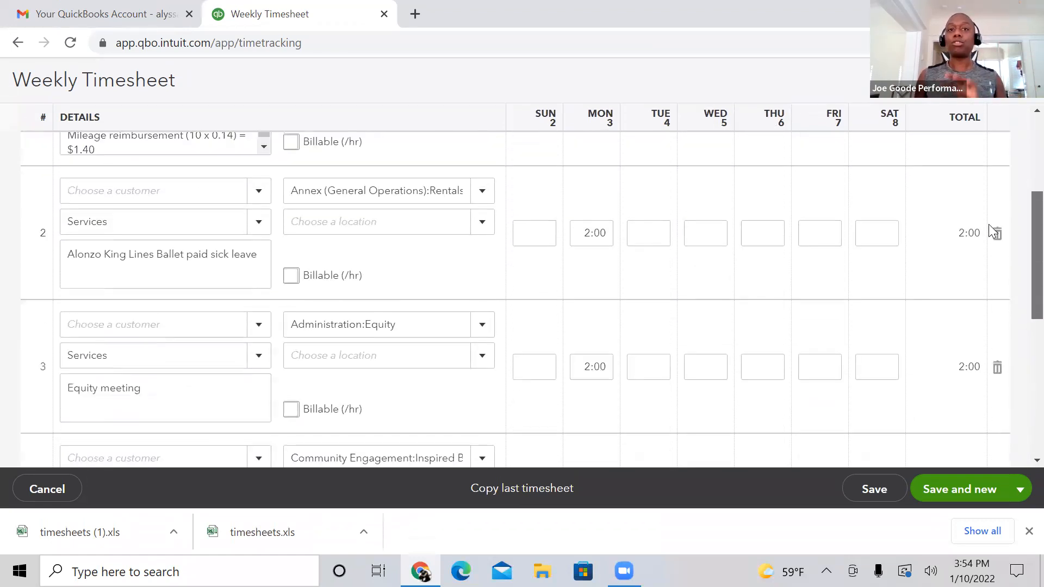
pyautogui.scroll(2, 992, 189)
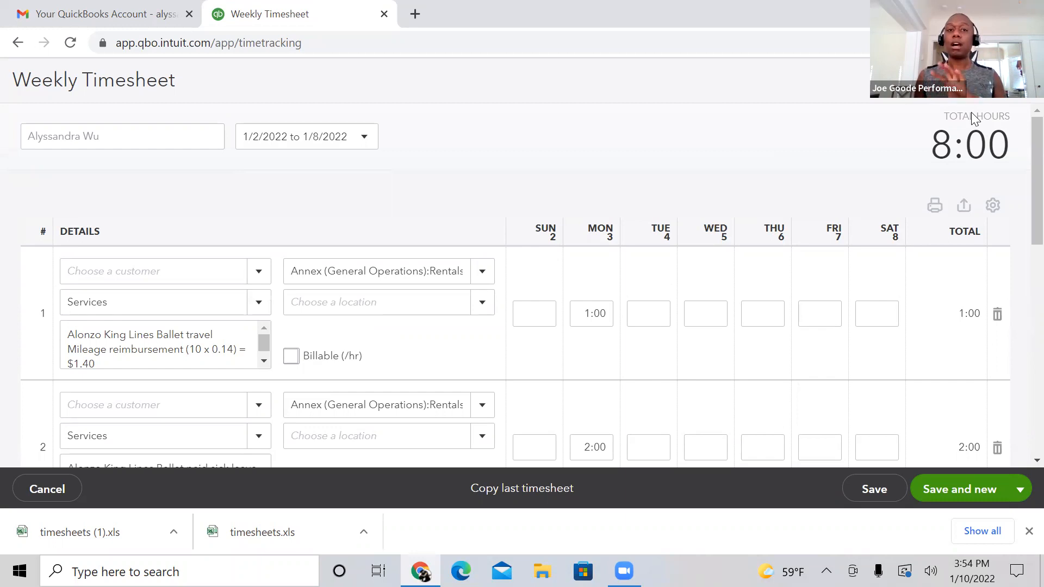
pyautogui.scroll(-3, 1019, 174)
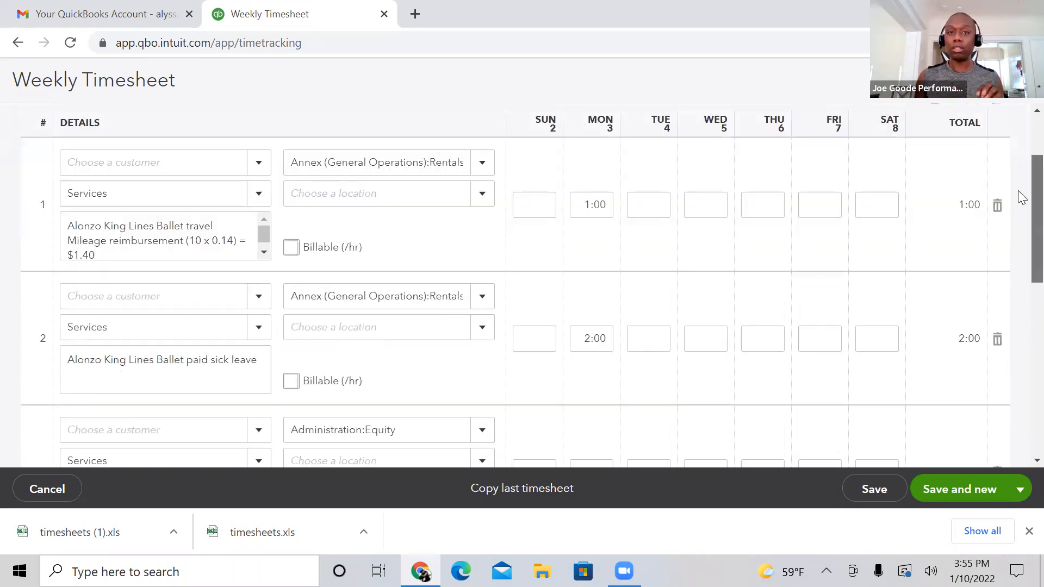
pyautogui.scroll(-3, 1021, 199)
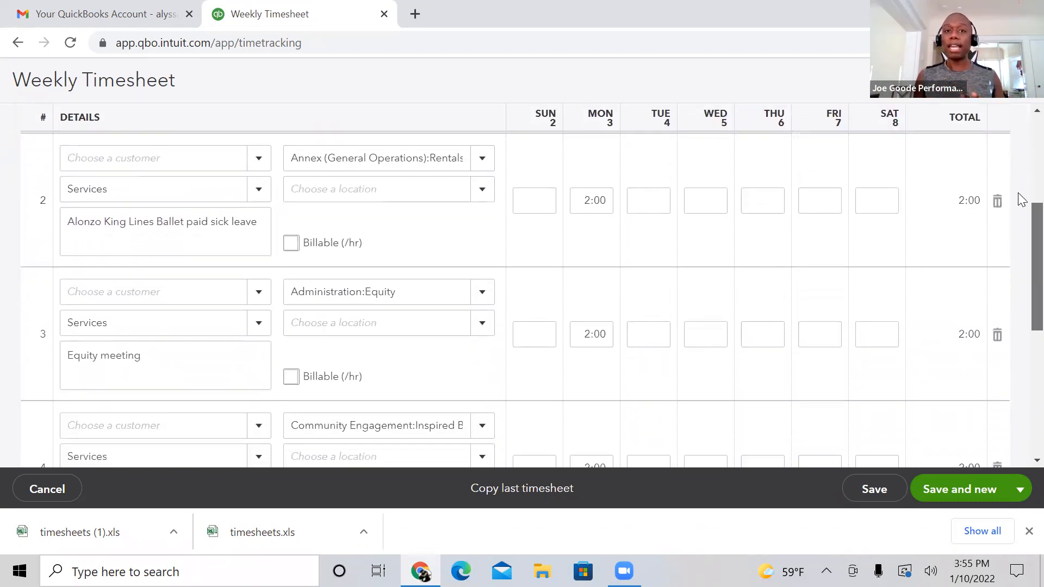
pyautogui.scroll(-4, 1021, 199)
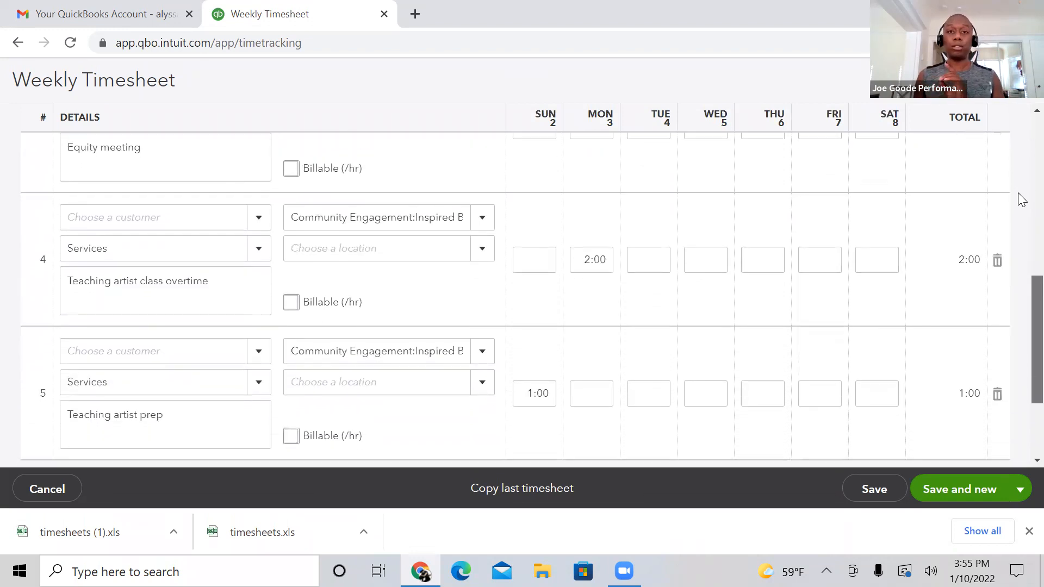
# Step: Look over the overtime and teaching prep rows and the daily totals of the 1/2/2022 to 1/8/2022 timesheet
pyautogui.scroll(10, 1021, 199)
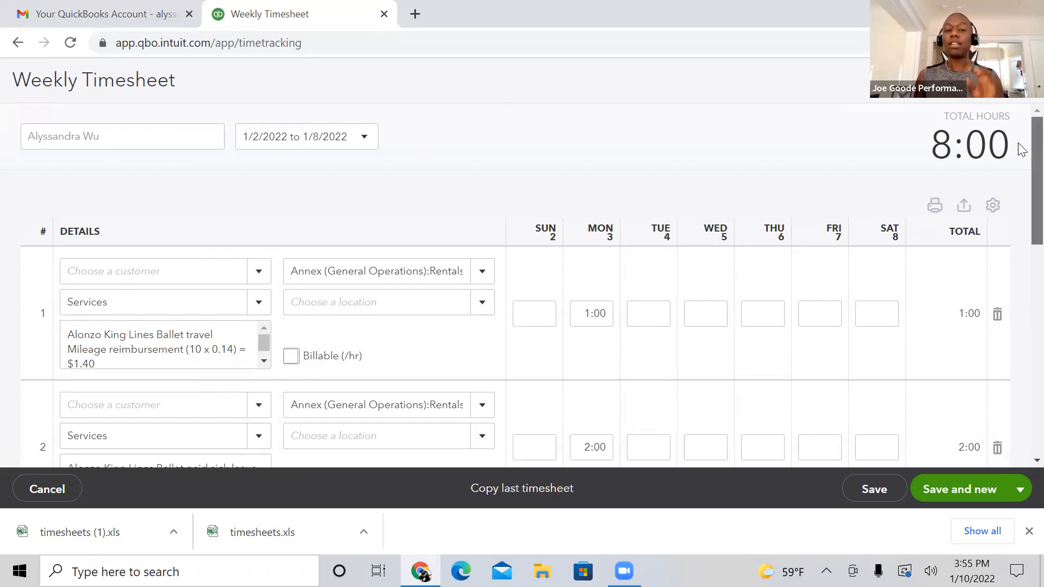
pyautogui.scroll(-5, 1020, 163)
pyautogui.scroll(-4, 1021, 183)
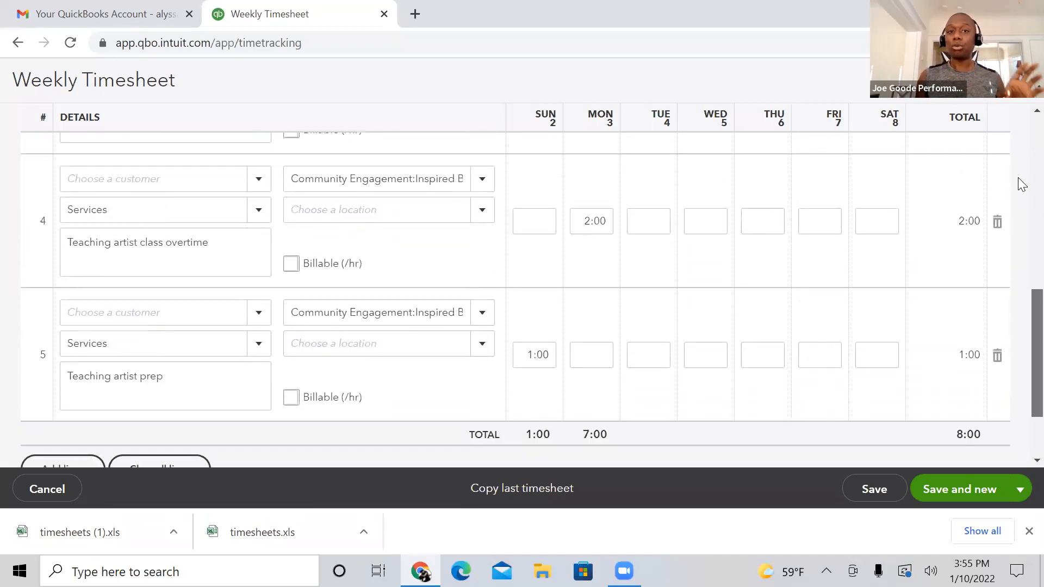
pyautogui.scroll(2, 1021, 184)
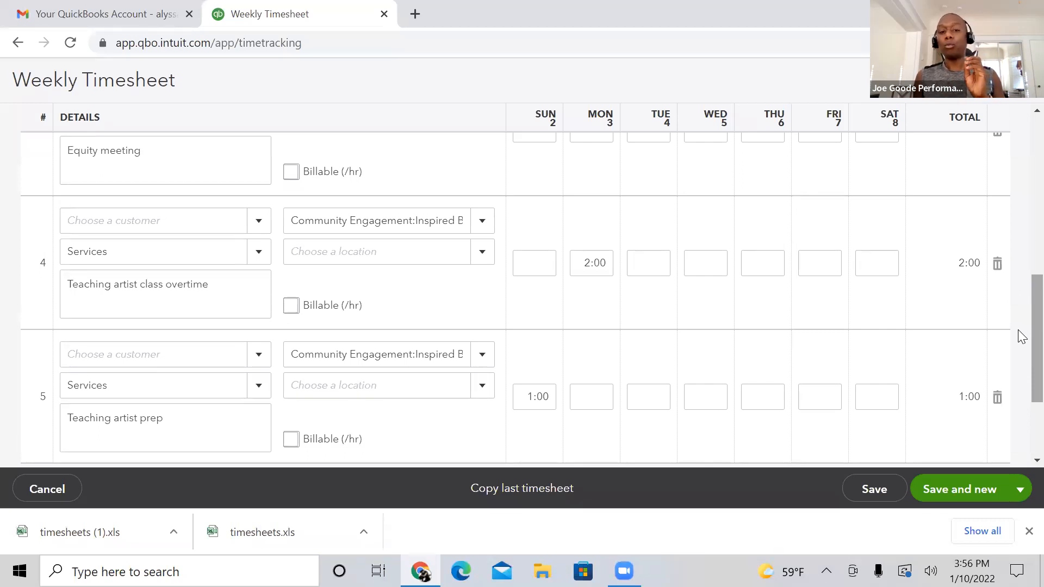
pyautogui.scroll(-1, 1021, 325)
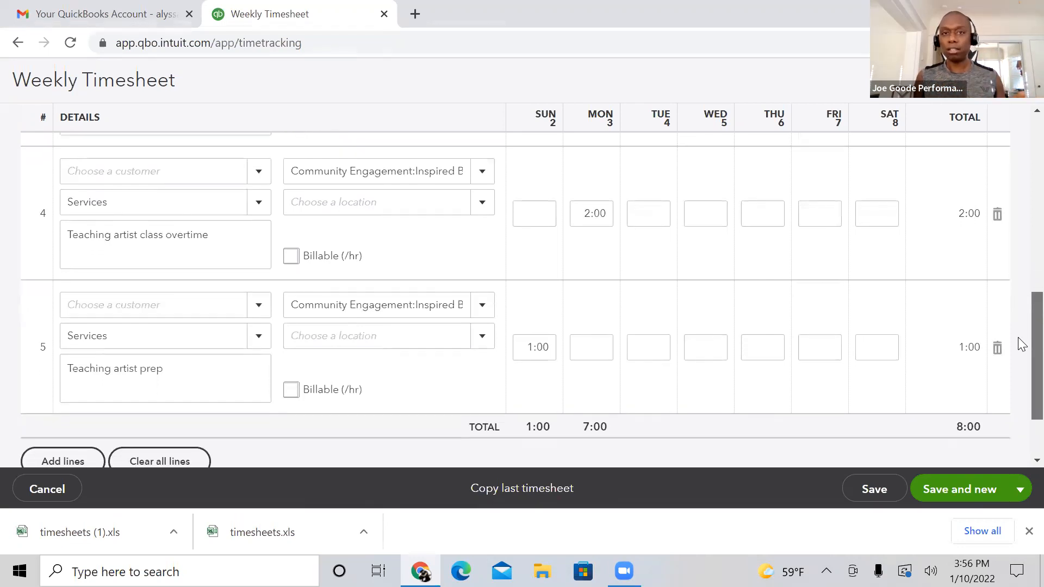
pyautogui.scroll(1, 1018, 329)
pyautogui.scroll(-2, 1020, 342)
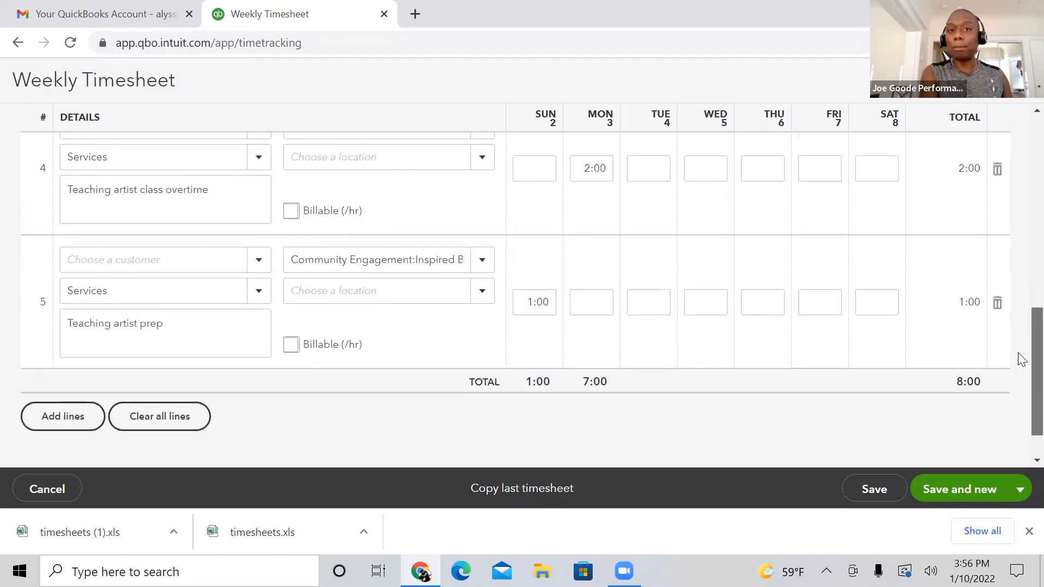
pyautogui.scroll(1, 1021, 356)
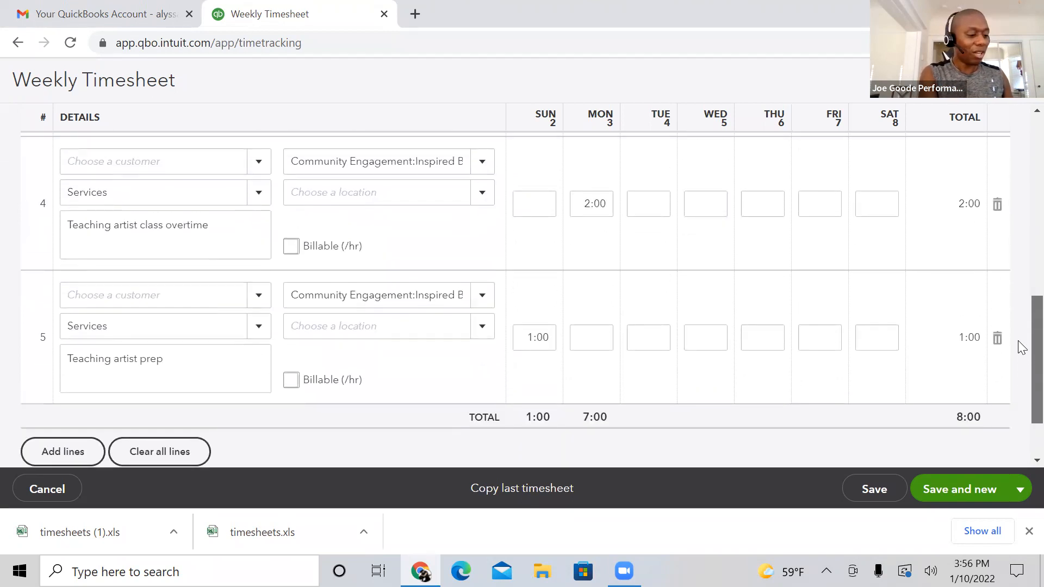
pyautogui.scroll(-2, 1020, 351)
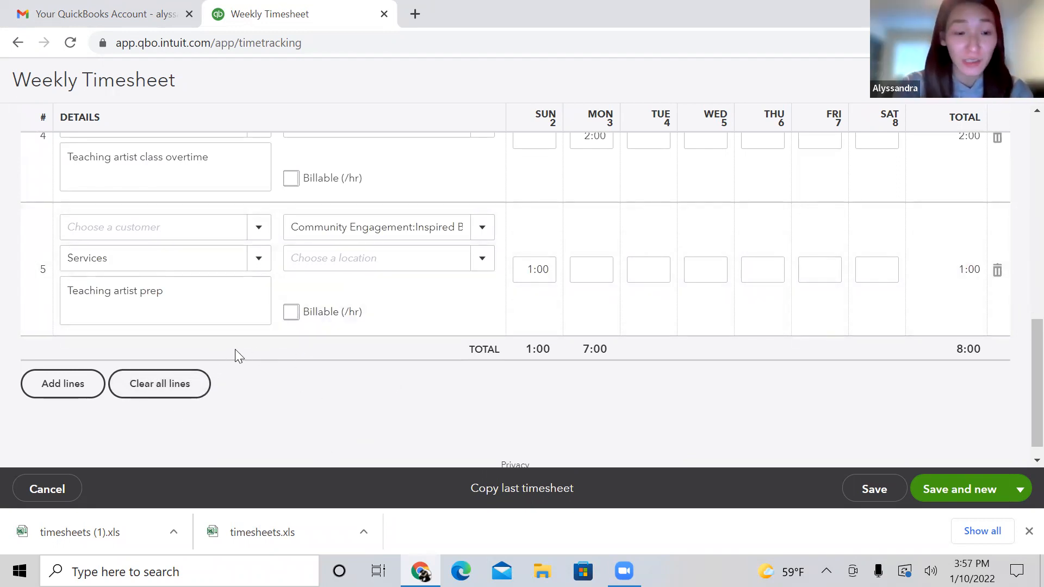
pyautogui.scroll(2, 1019, 380)
pyautogui.scroll(-3, 1018, 348)
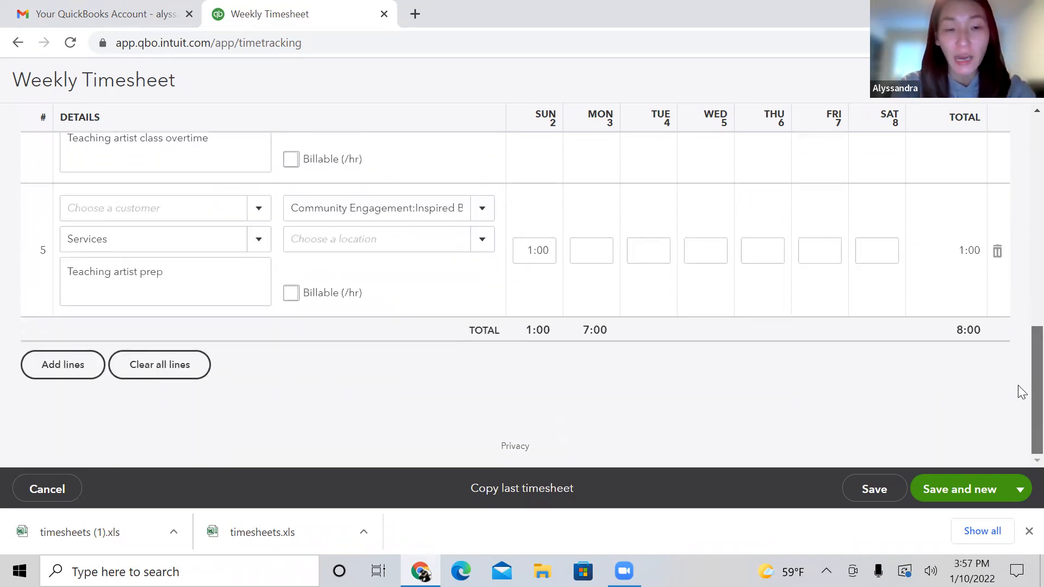
pyautogui.scroll(2, 1020, 376)
pyautogui.scroll(-2, 1020, 370)
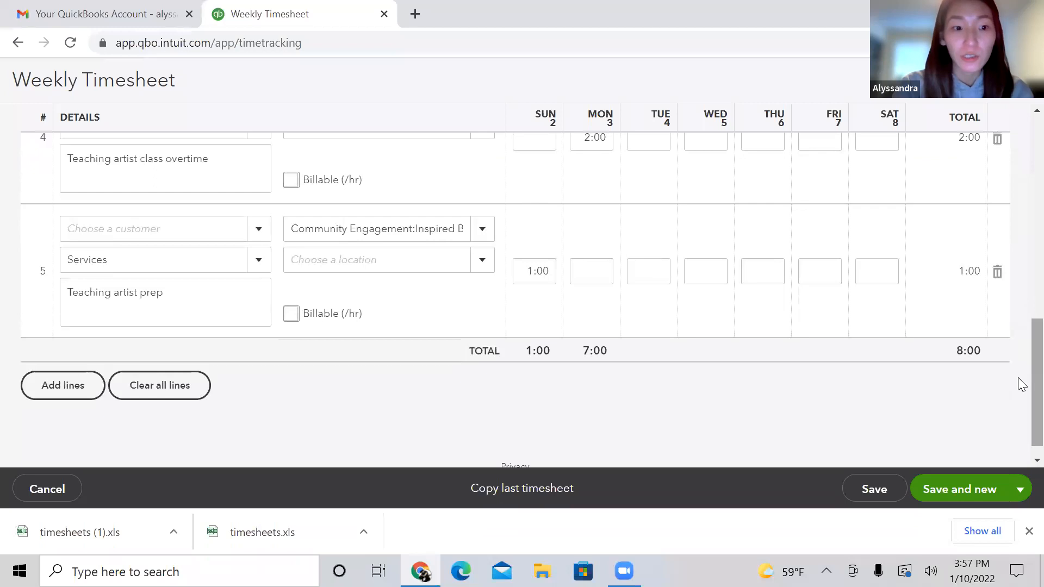
# Step: Try clearing all lines of the 1/2/2022 to 1/8/2022 timesheet, and leave it without saving
pyautogui.click(132, 387)
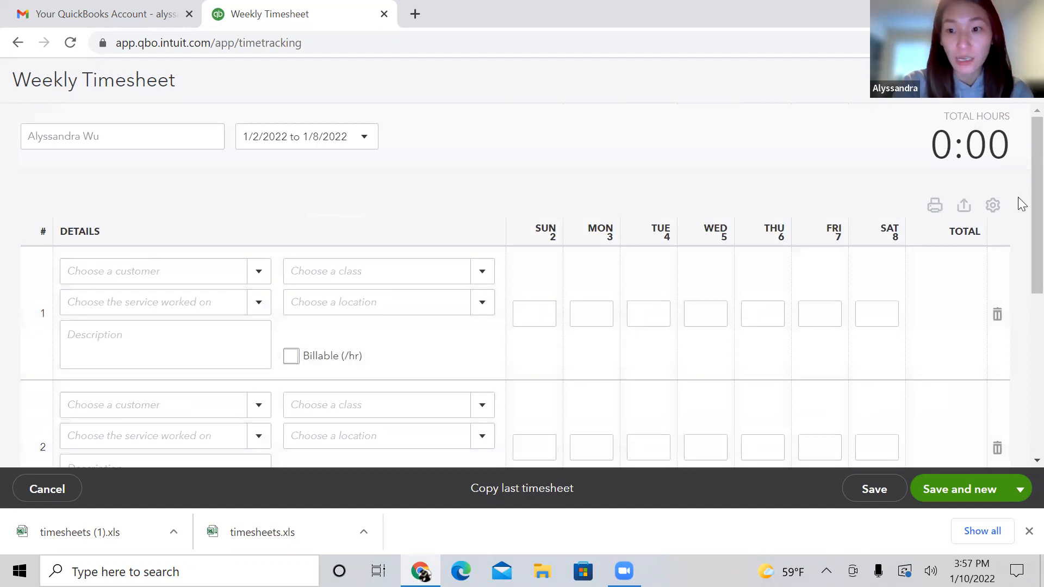
pyautogui.scroll(-3, 1022, 261)
pyautogui.click(591, 284)
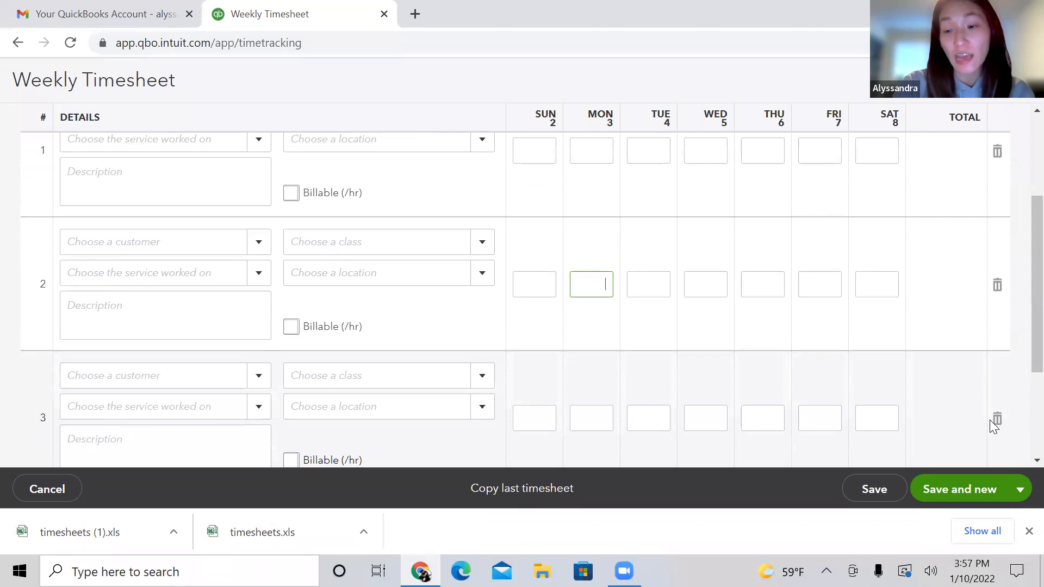
pyautogui.scroll(-3, 1018, 392)
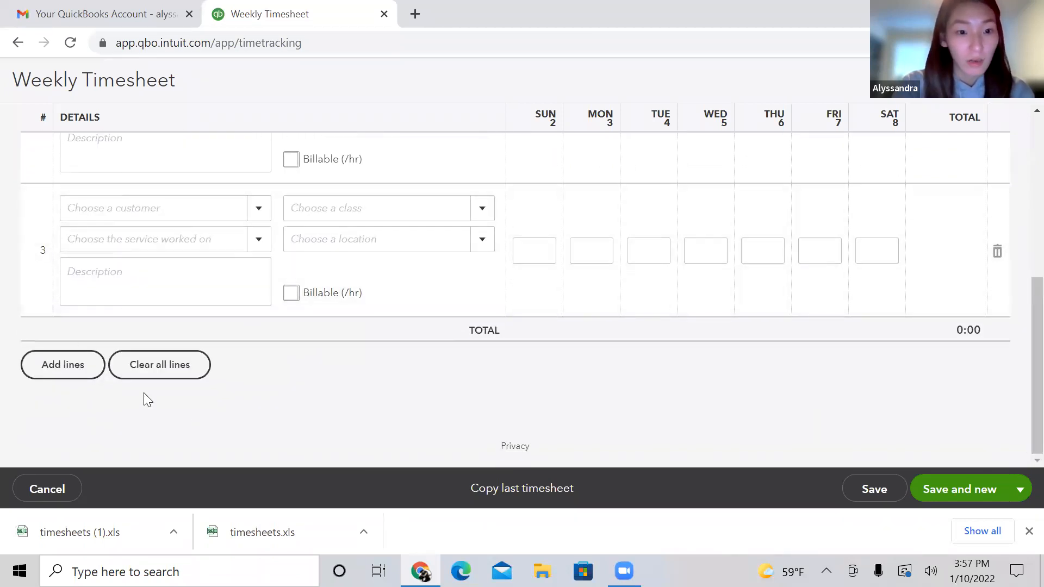
pyautogui.scroll(6, 1021, 374)
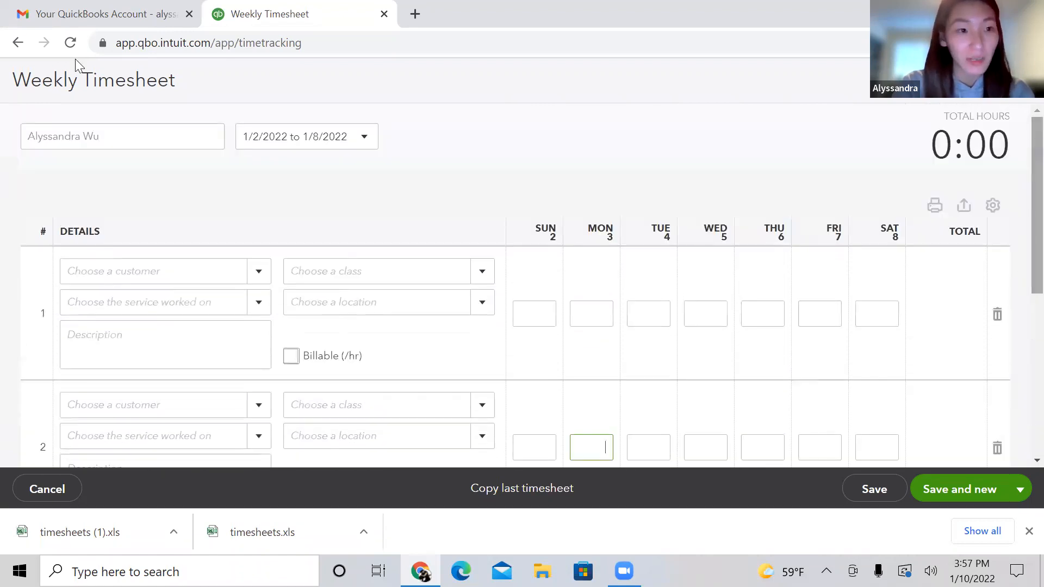
pyautogui.click(48, 490)
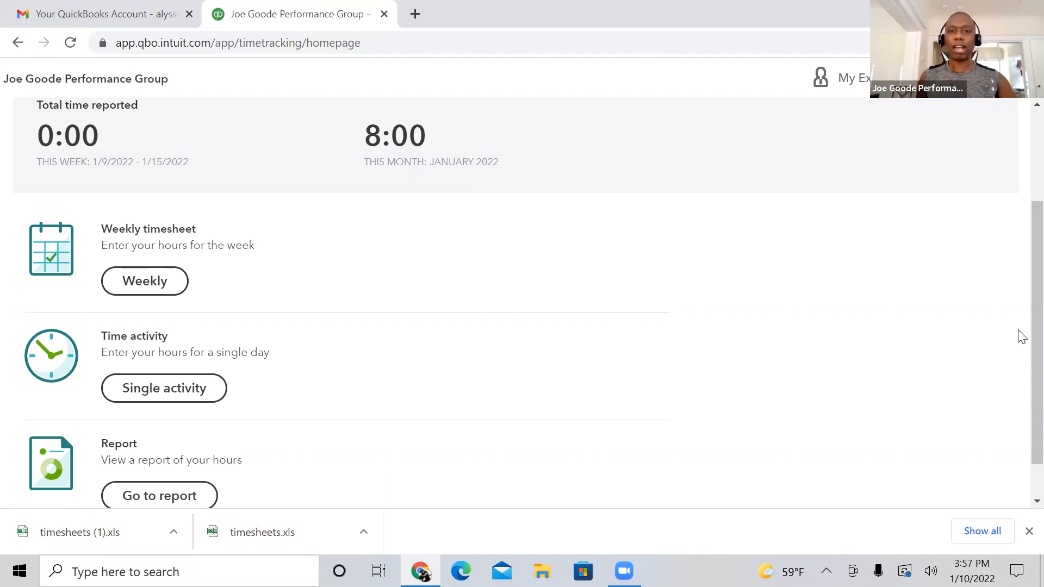
# Step: Start a single-day time activity that is entered with start and end times
pyautogui.scroll(-1, 1021, 340)
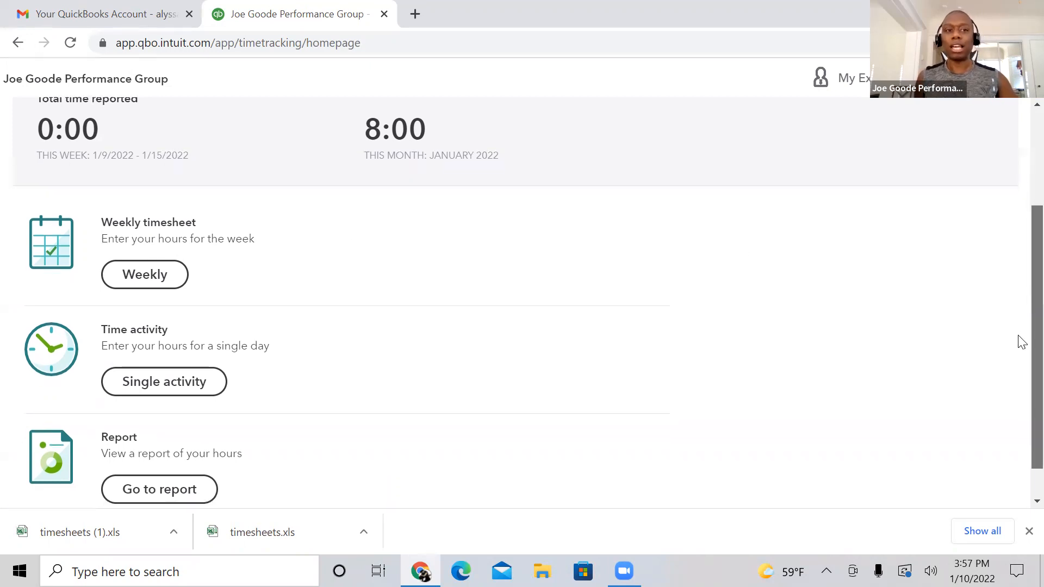
pyautogui.scroll(-2, 1021, 343)
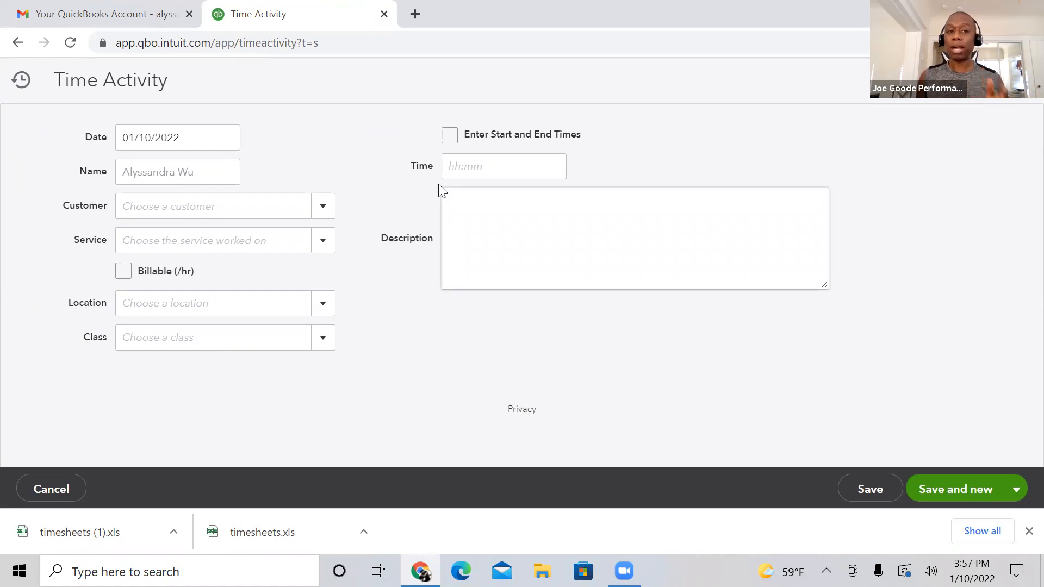
pyautogui.click(450, 136)
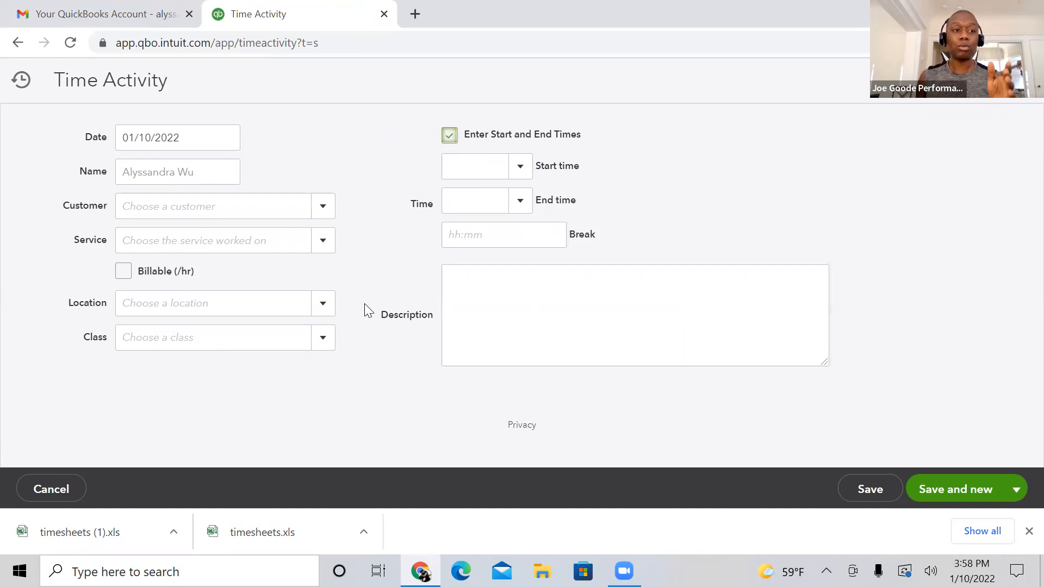
# Step: Date the time activity 01/08/2022 and assign it the class Annex (General Operations):Rentals
pyautogui.click(226, 139)
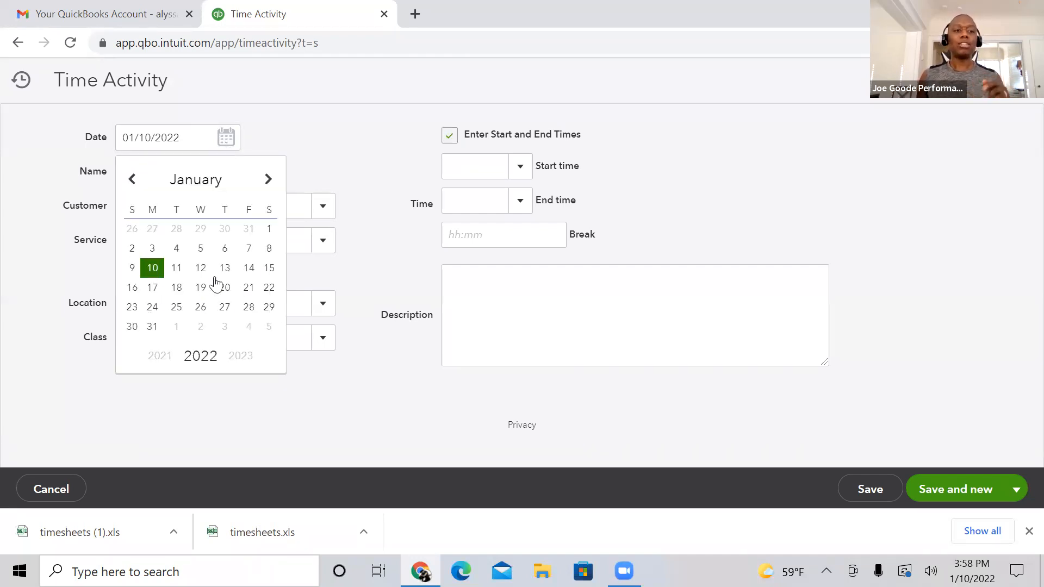
pyautogui.click(176, 250)
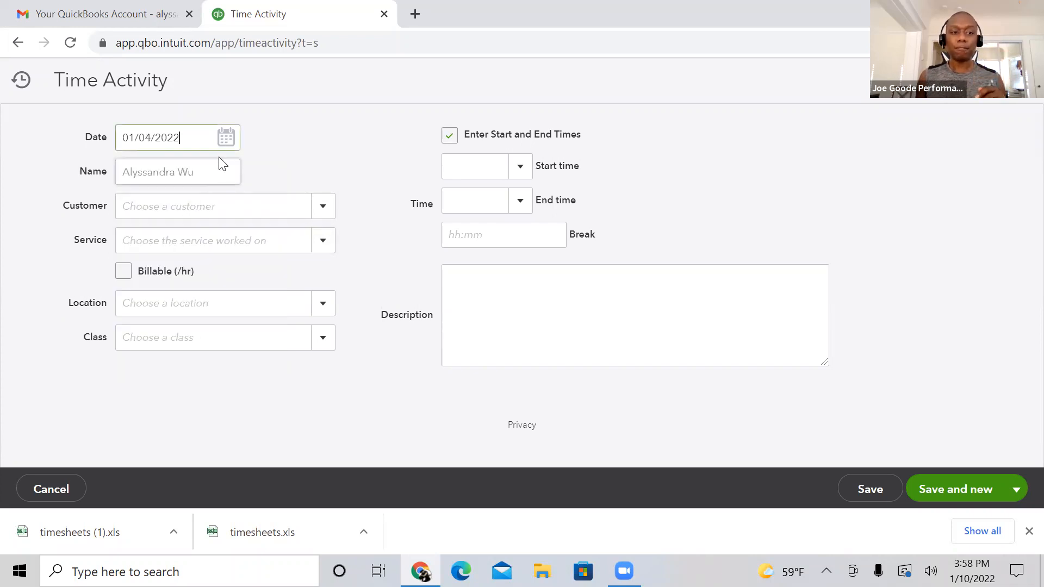
pyautogui.click(226, 139)
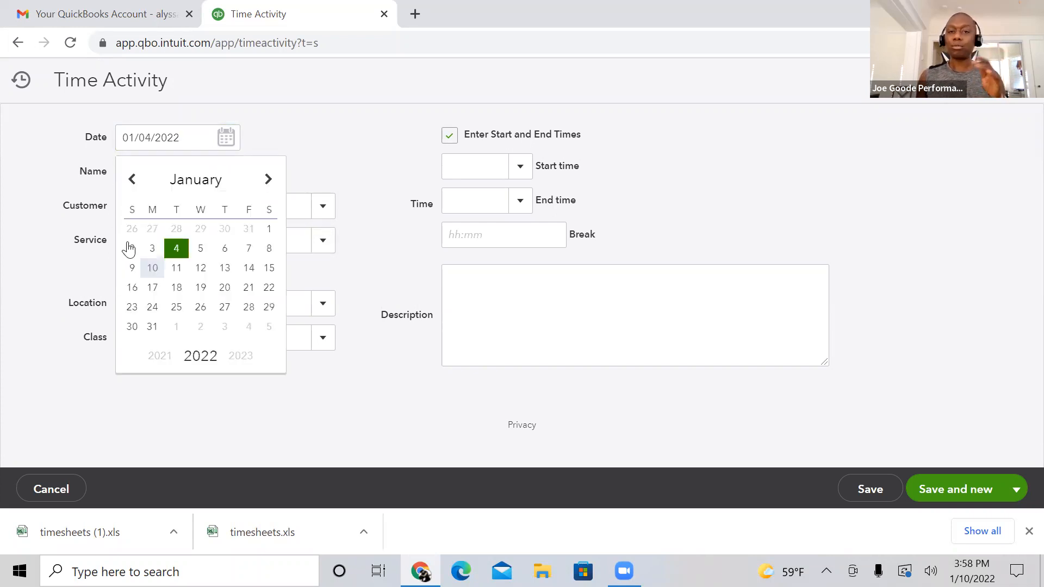
pyautogui.click(268, 249)
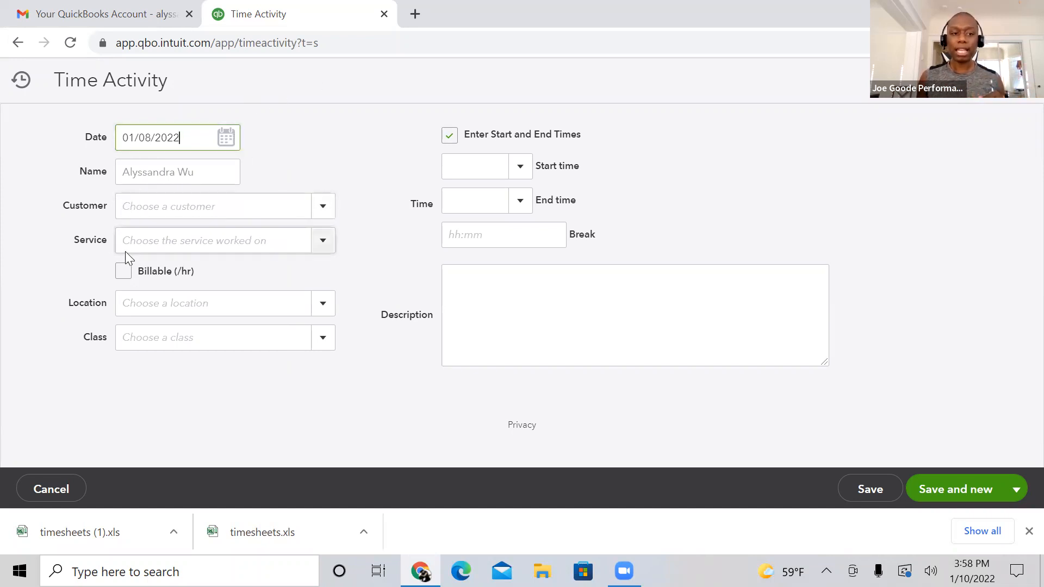
pyautogui.click(317, 349)
pyautogui.click(321, 339)
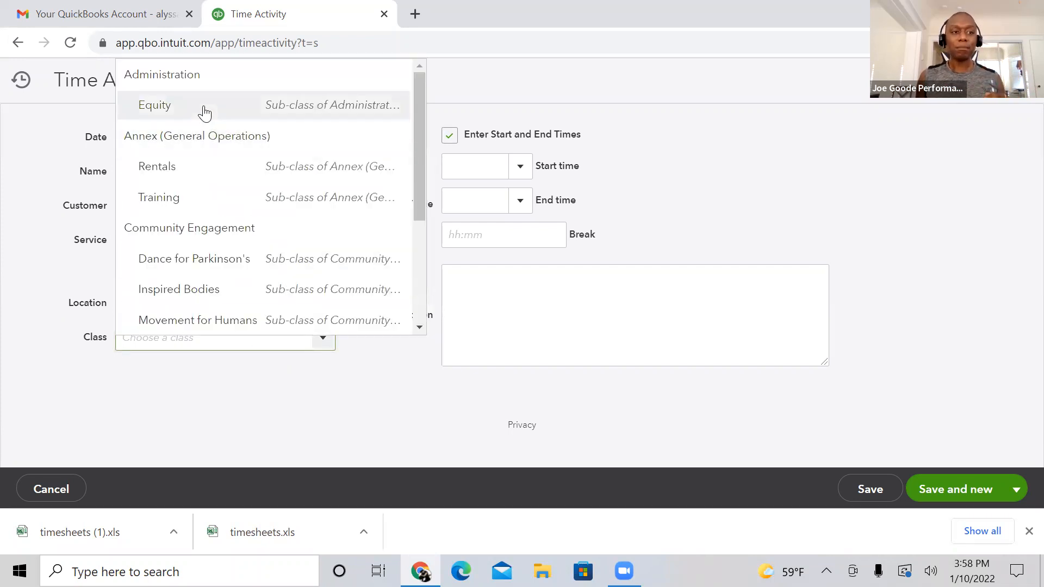
pyautogui.click(200, 178)
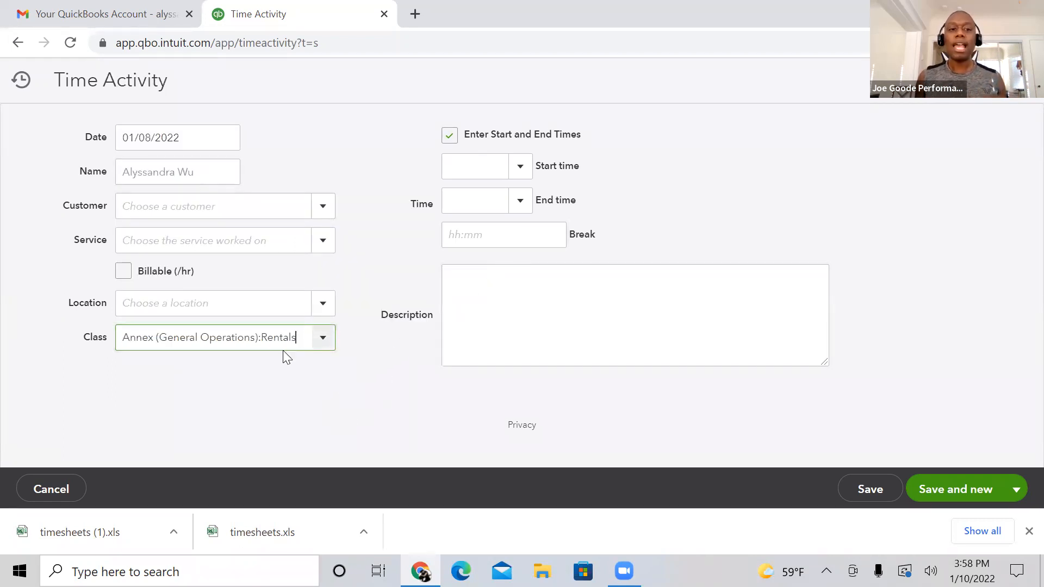
# Step: Describe the time activity as "Alonzo King Lines BO"
pyautogui.click(479, 302)
pyautogui.write('ALonzo')
pyautogui.press('BackSpace')
pyautogui.press('BackSpace')
pyautogui.press('BackSpace')
pyautogui.press('BackSpace')
pyautogui.write('lonzo King Lines ')
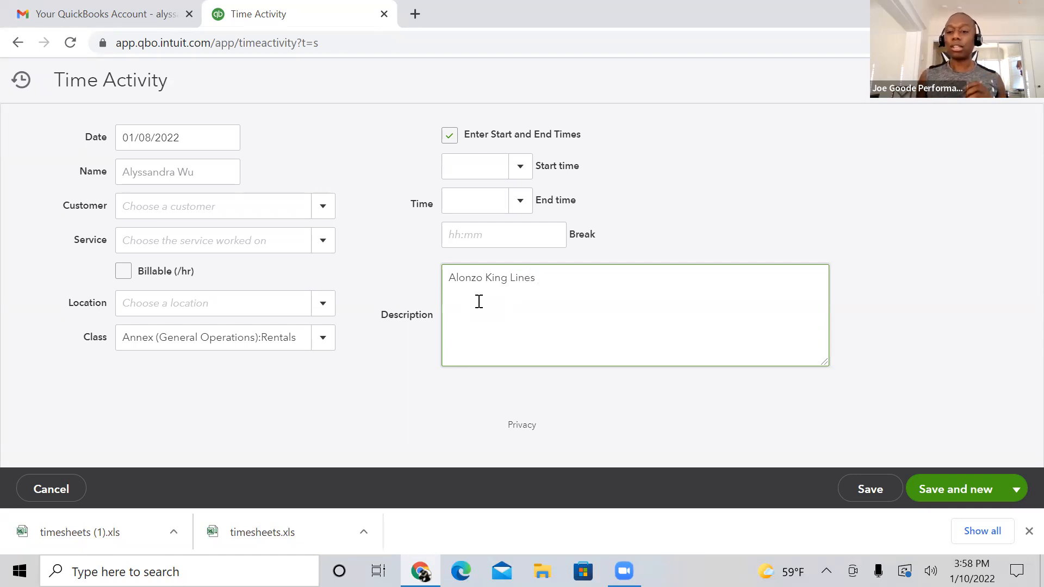
pyautogui.write('BO')
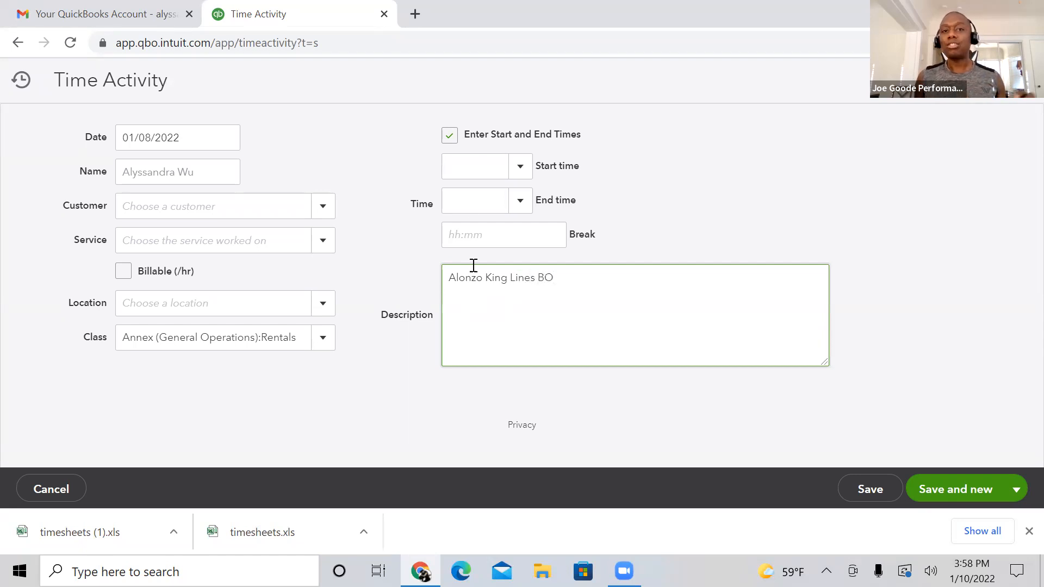
# Step: Set the activity's start time to 6:00 PM and its end time to 10:00 PM
pyautogui.click(460, 171)
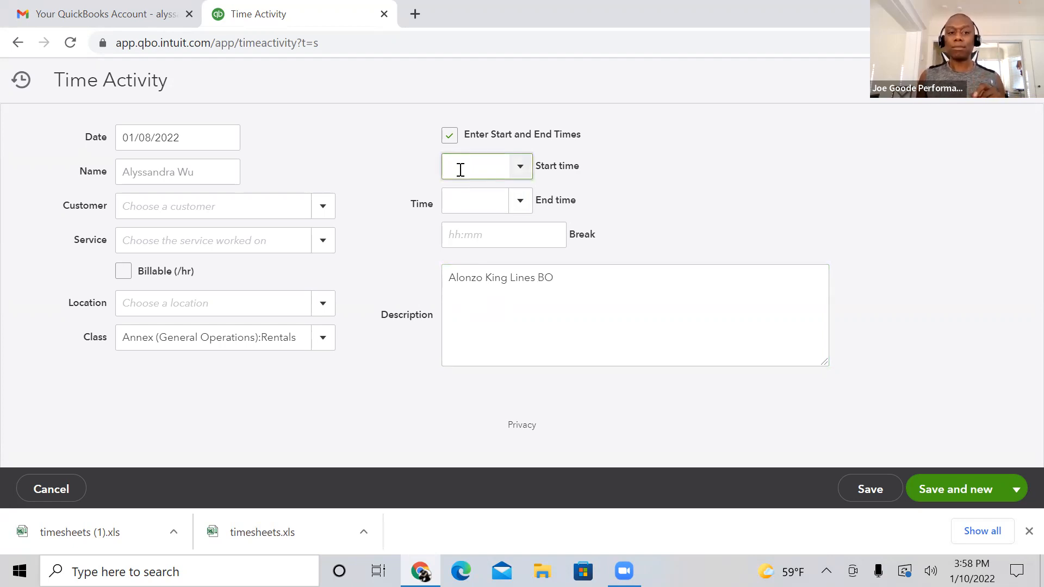
pyautogui.write('6')
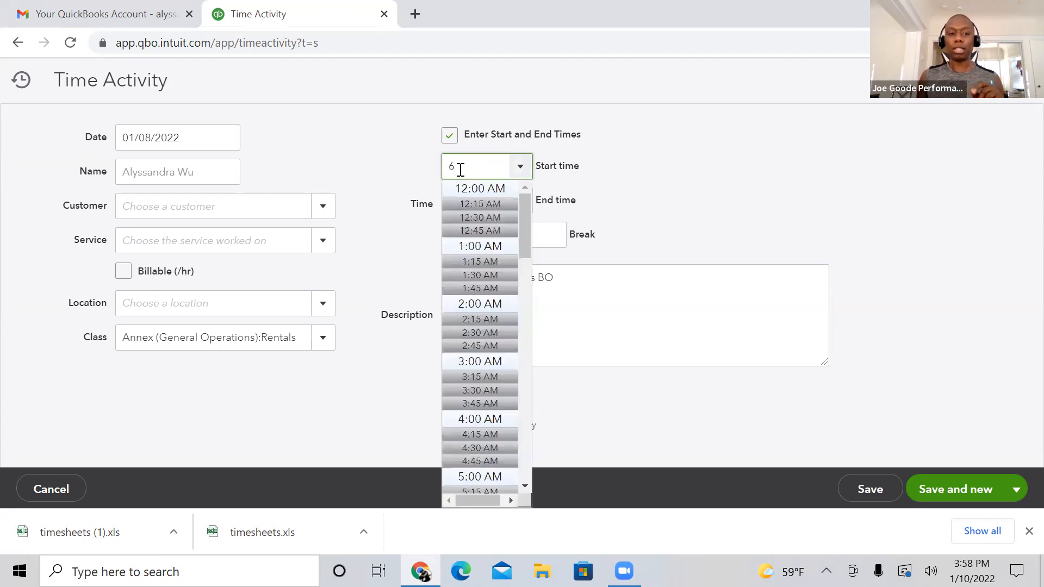
pyautogui.write('pm')
pyautogui.click(663, 219)
pyautogui.click(471, 202)
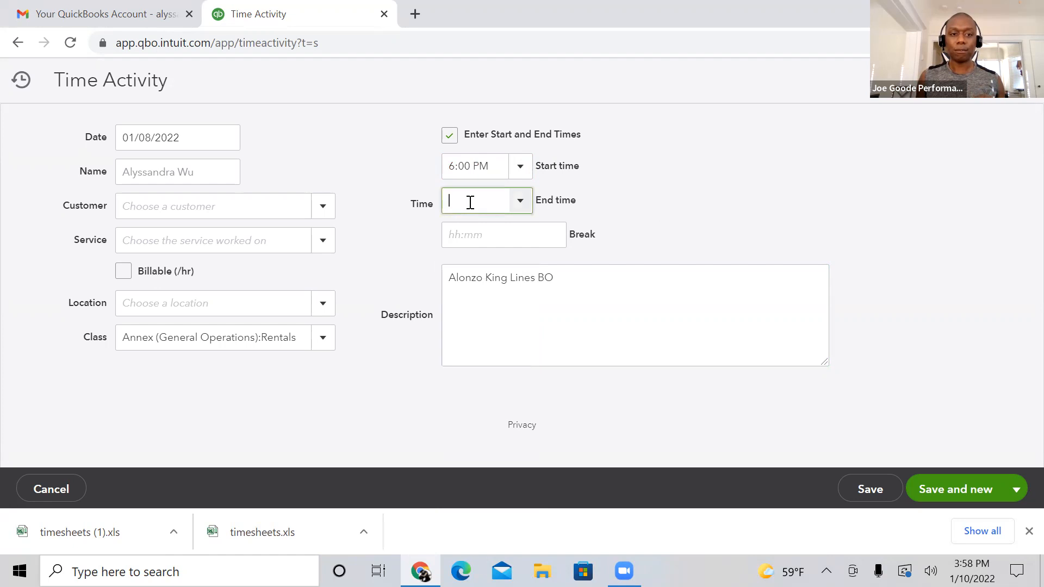
pyautogui.write('10pm')
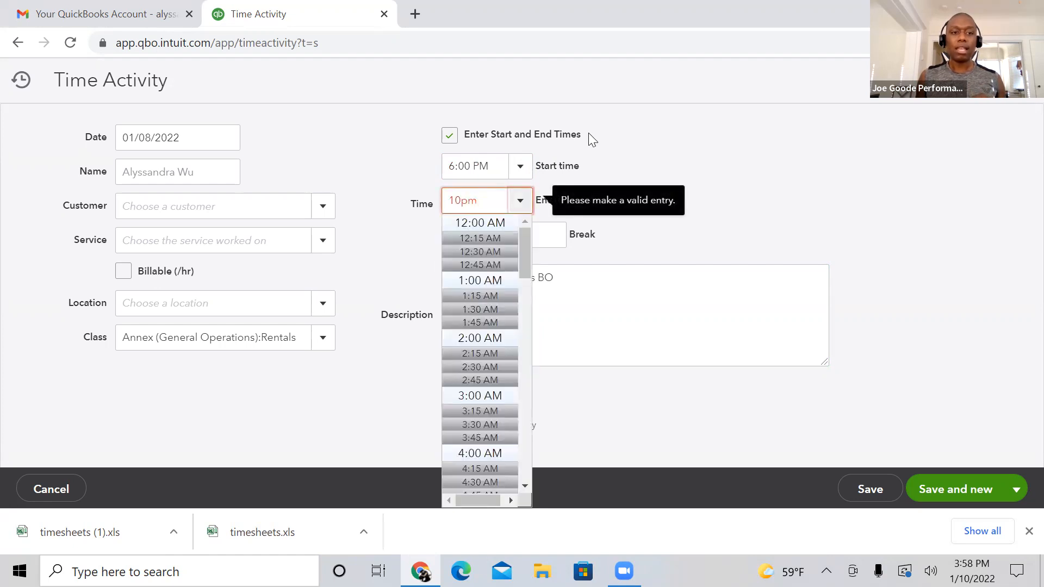
pyautogui.click(682, 131)
# Step: Enter a 0.5 hour break, and save the time activity while opening a new blank one
pyautogui.click(531, 233)
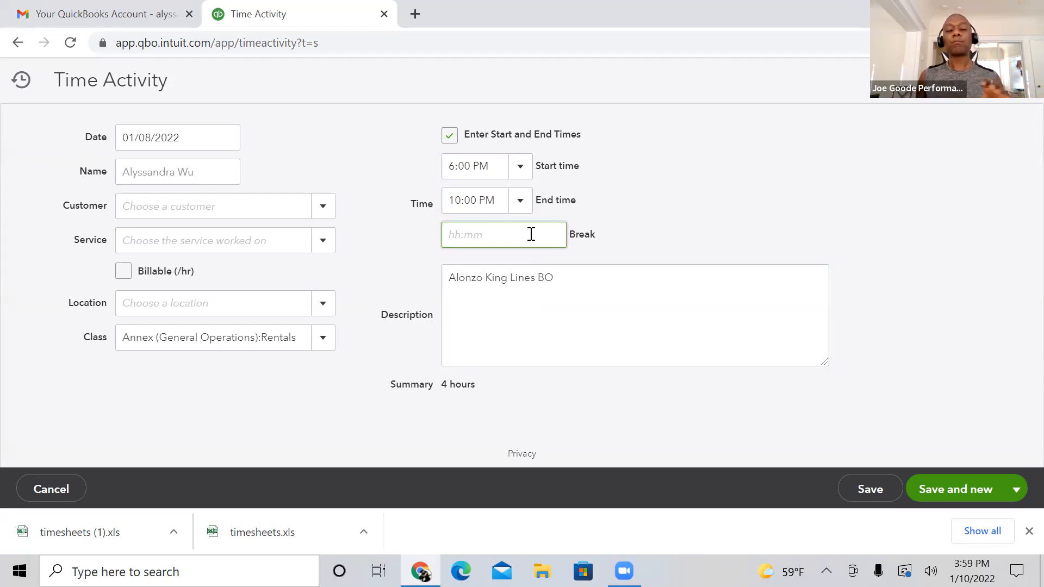
pyautogui.write('0.5')
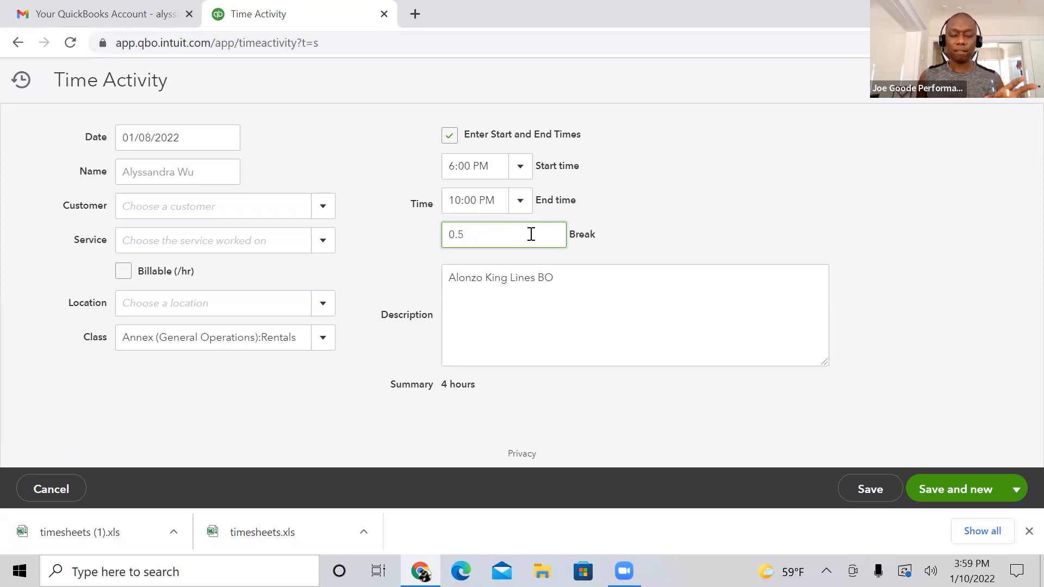
pyautogui.click(549, 295)
pyautogui.hotkey('ctrl', 'a')
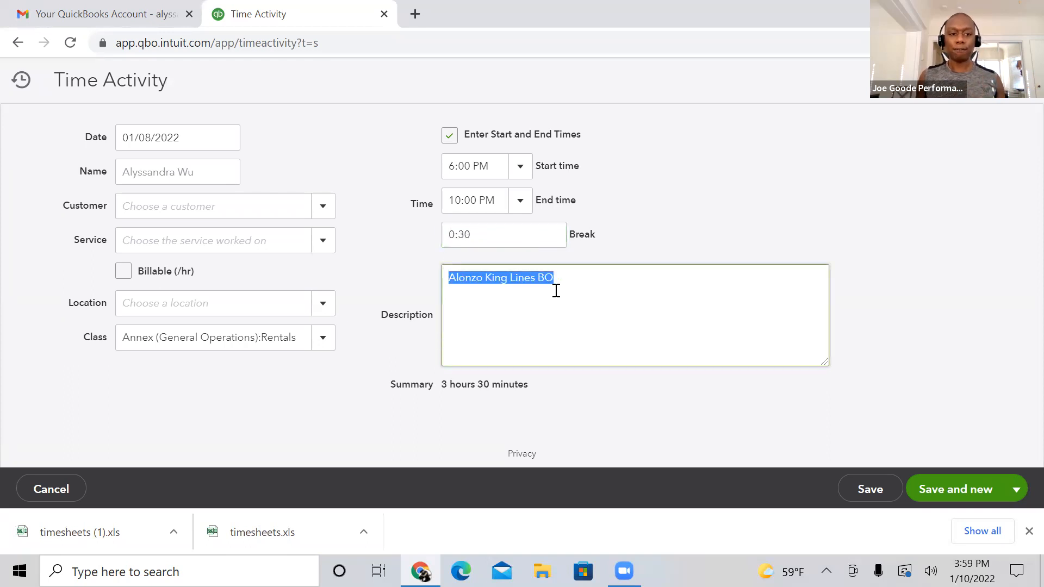
pyautogui.click(580, 284)
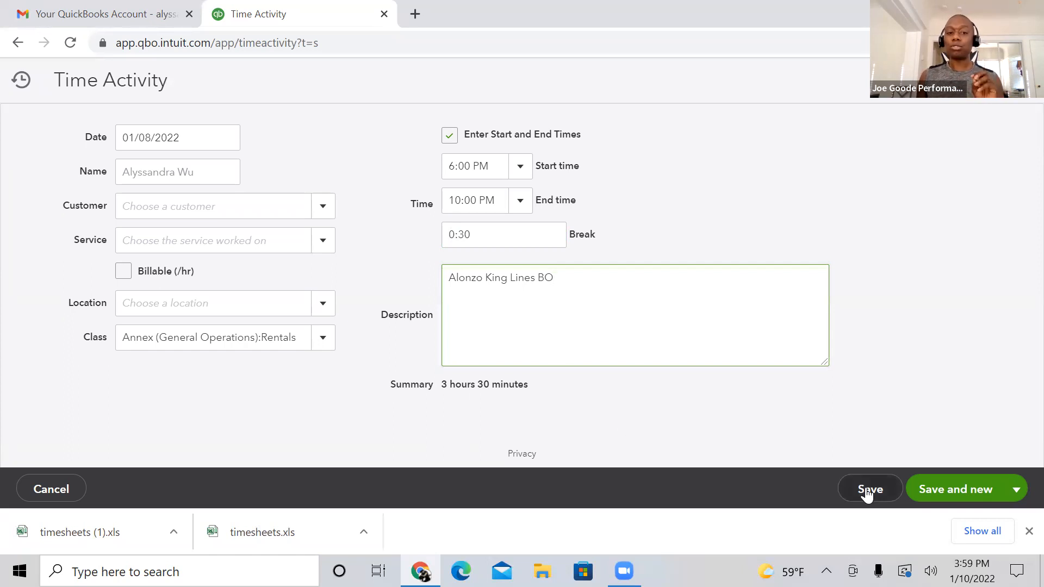
pyautogui.click(956, 489)
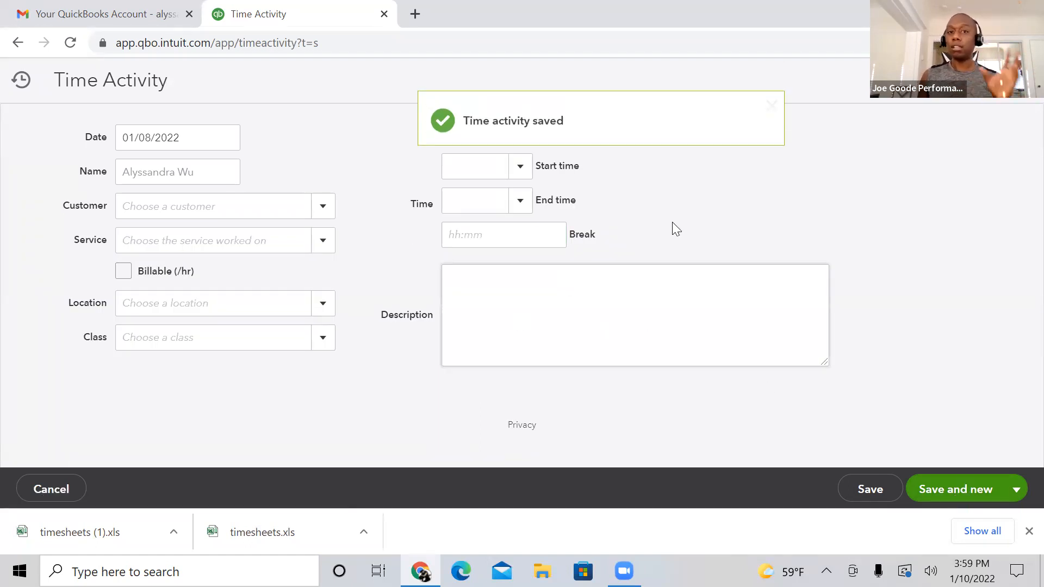
pyautogui.click(772, 109)
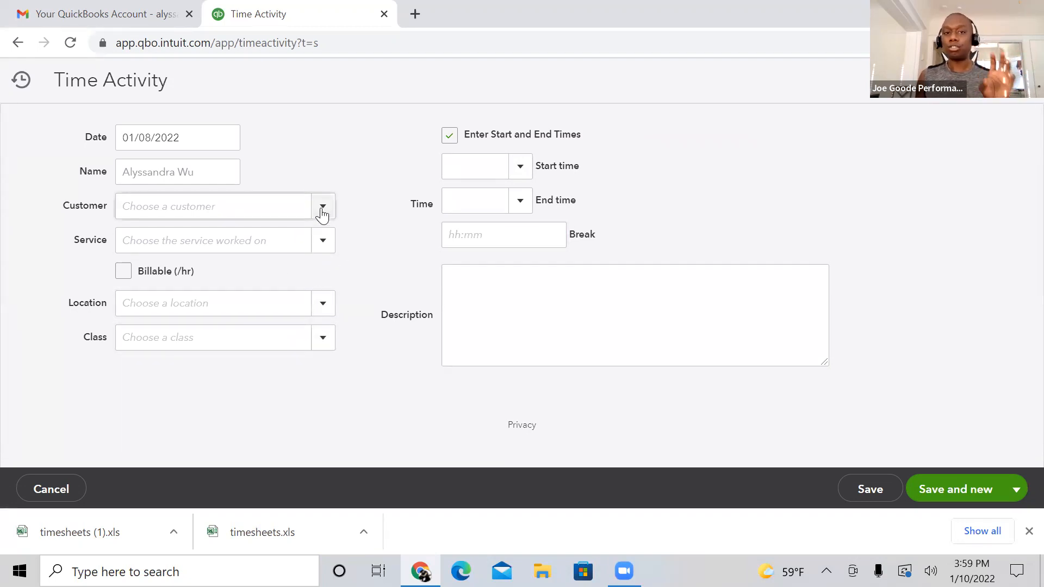
# Step: Assign the class Administration:Equity to the new time activity and check its date in the calendar
pyautogui.click(321, 342)
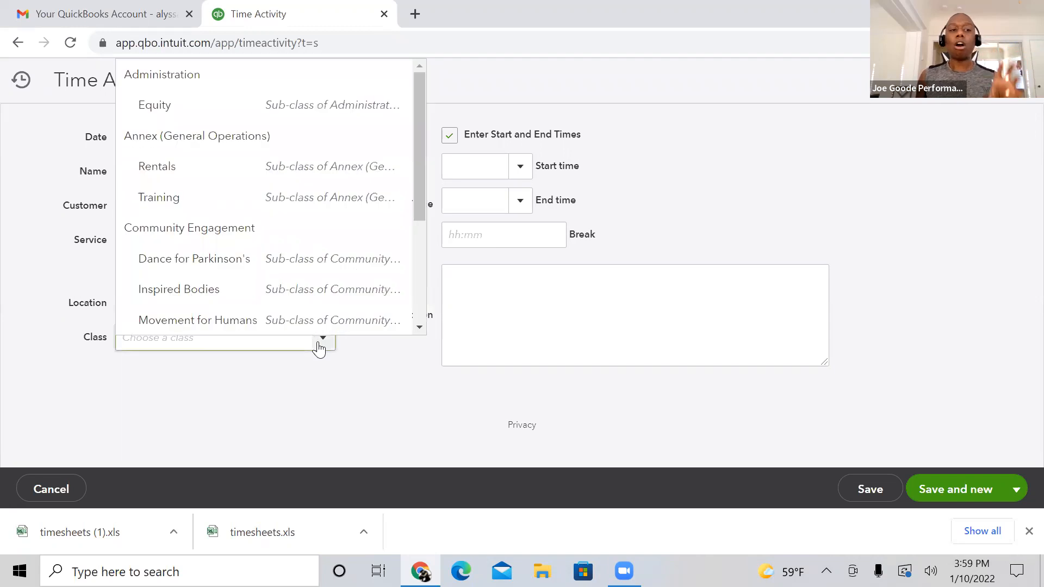
pyautogui.click(292, 118)
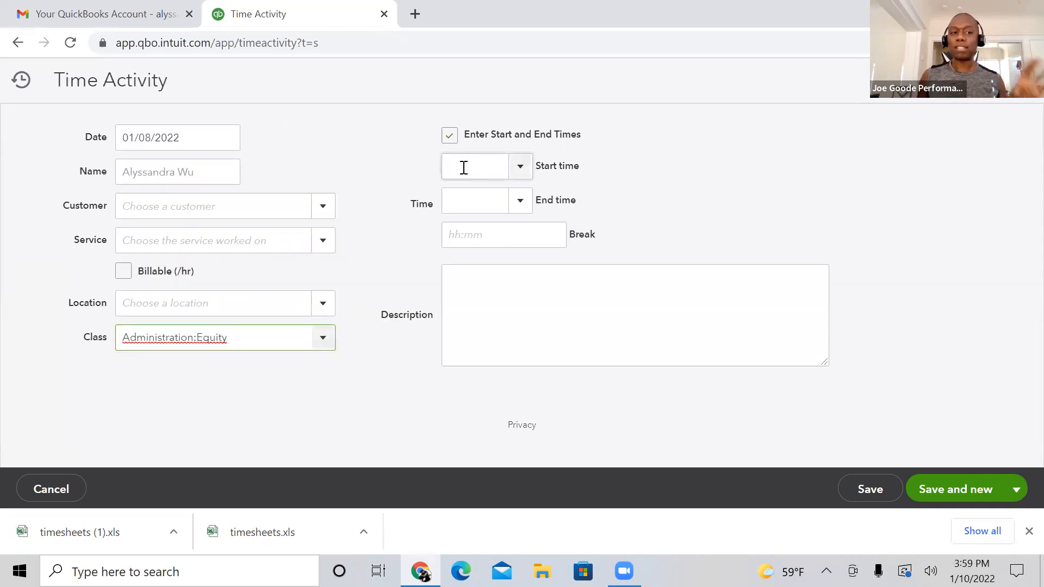
pyautogui.click(224, 143)
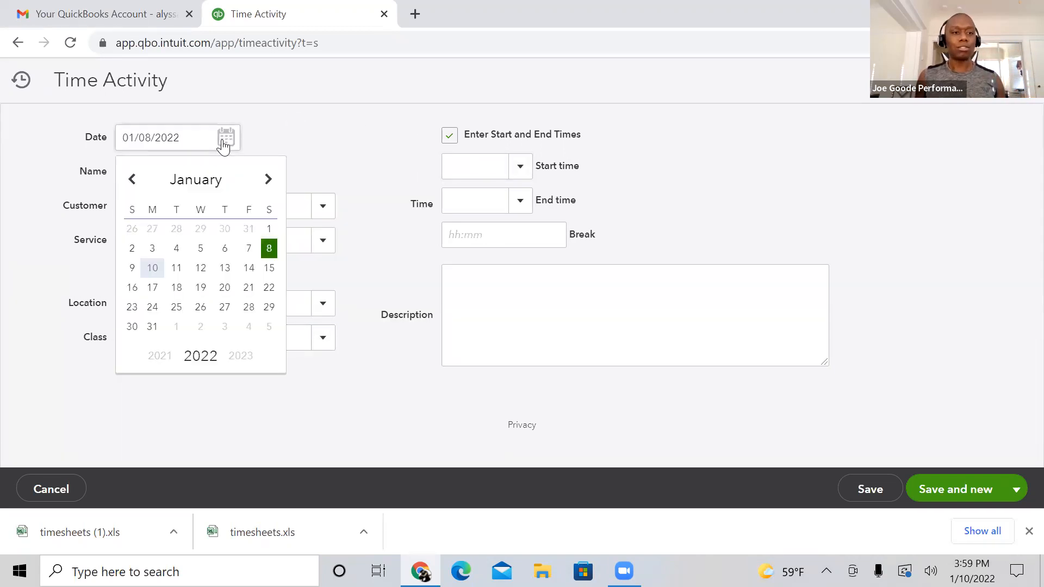
pyautogui.click(224, 142)
# Step: Set the time activity's start time to 12:00 PM and its end time to 2:00 PM
pyautogui.click(464, 170)
pyautogui.write('12pm')
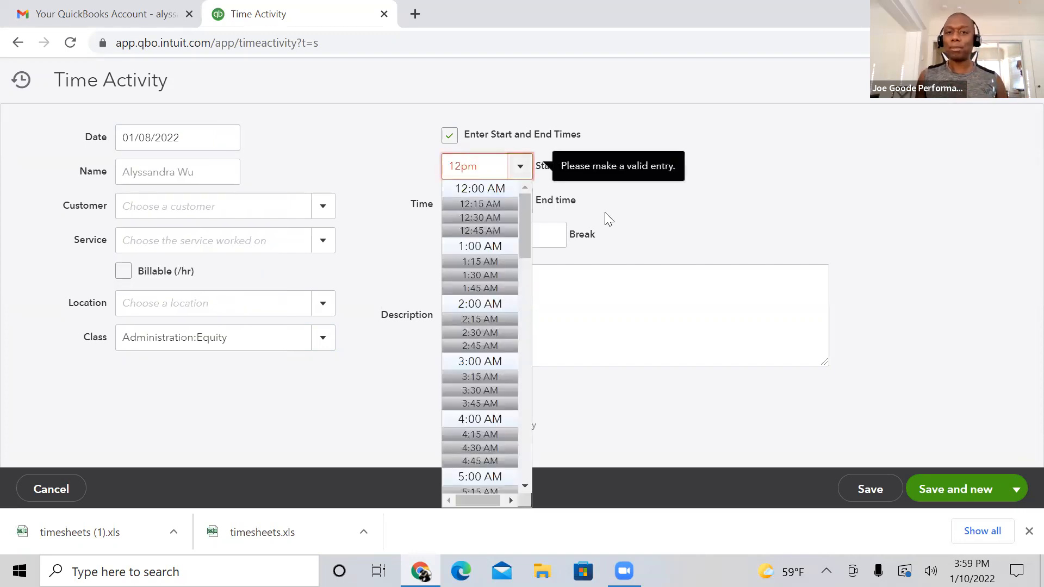
pyautogui.click(582, 217)
pyautogui.click(468, 198)
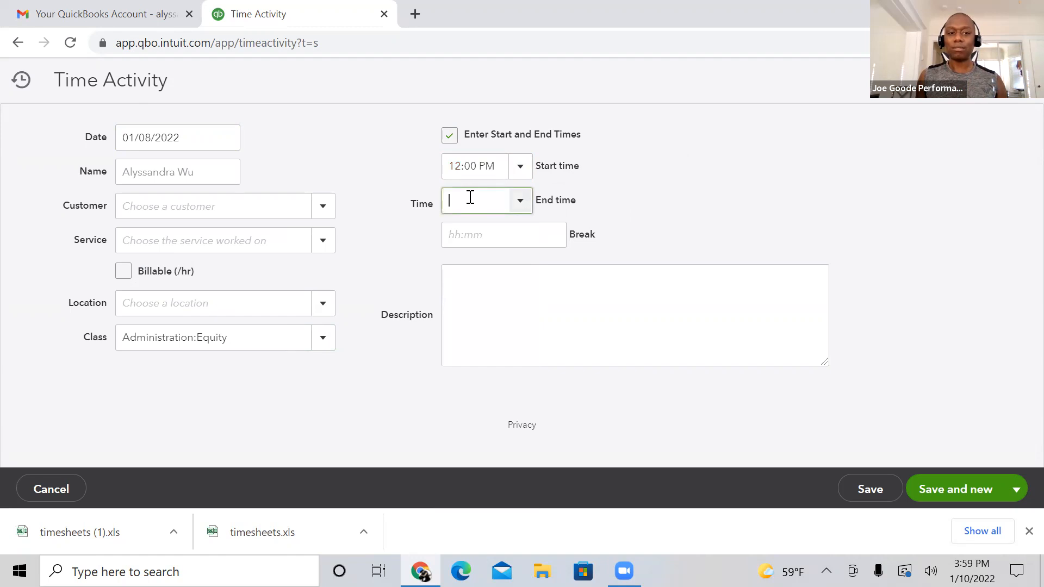
pyautogui.write('2pm')
pyautogui.click(657, 235)
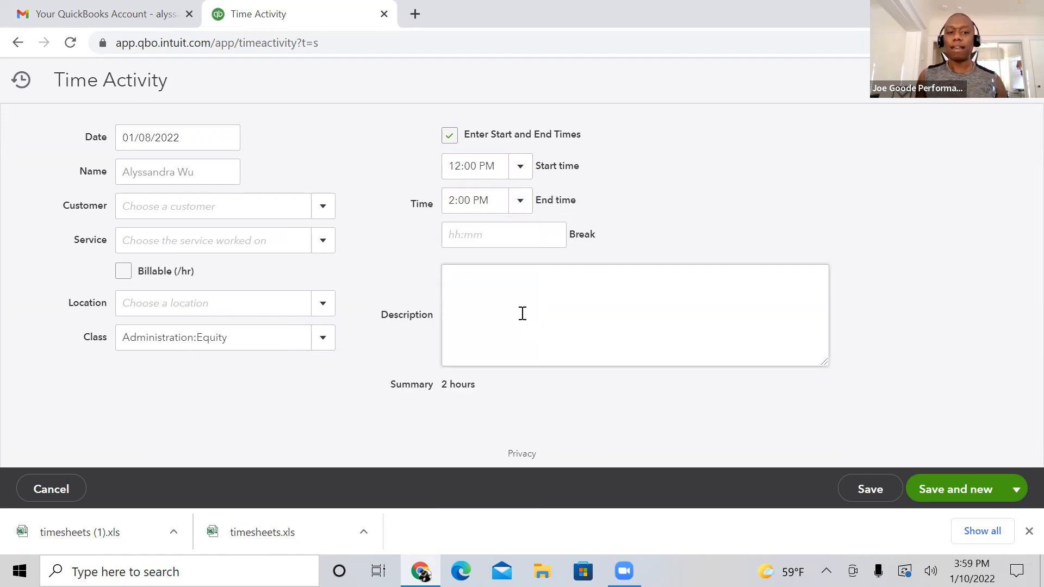
# Step: Enter a break of 0, save the time activity without a description and leave the form
pyautogui.click(524, 239)
pyautogui.write('0')
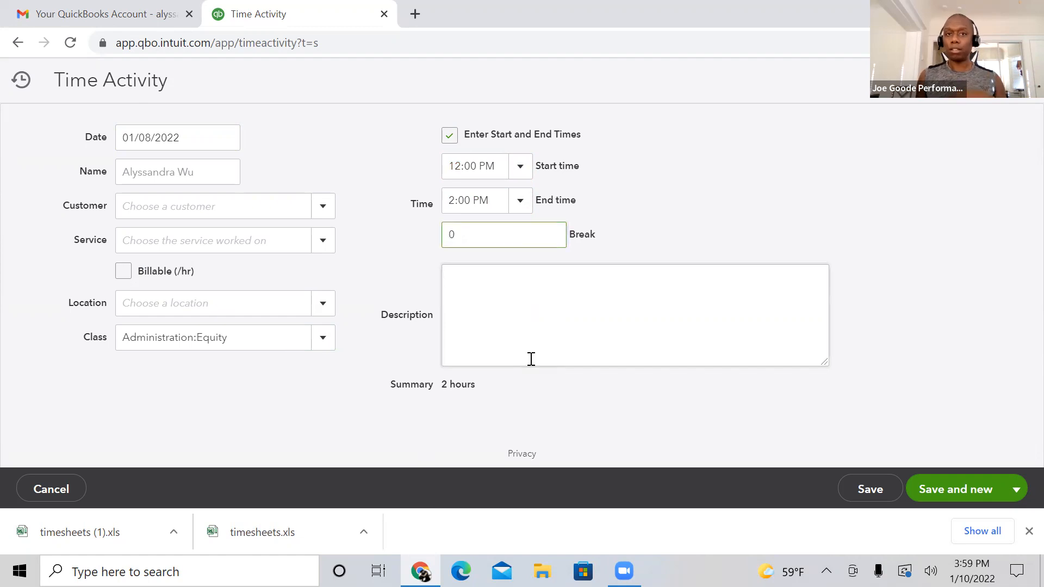
pyautogui.click(550, 287)
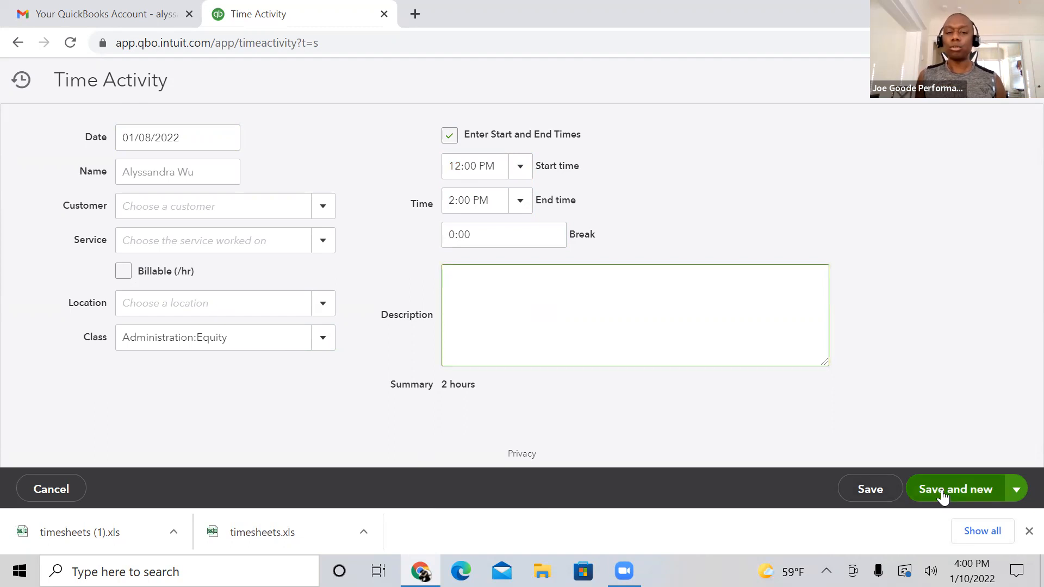
pyautogui.click(884, 496)
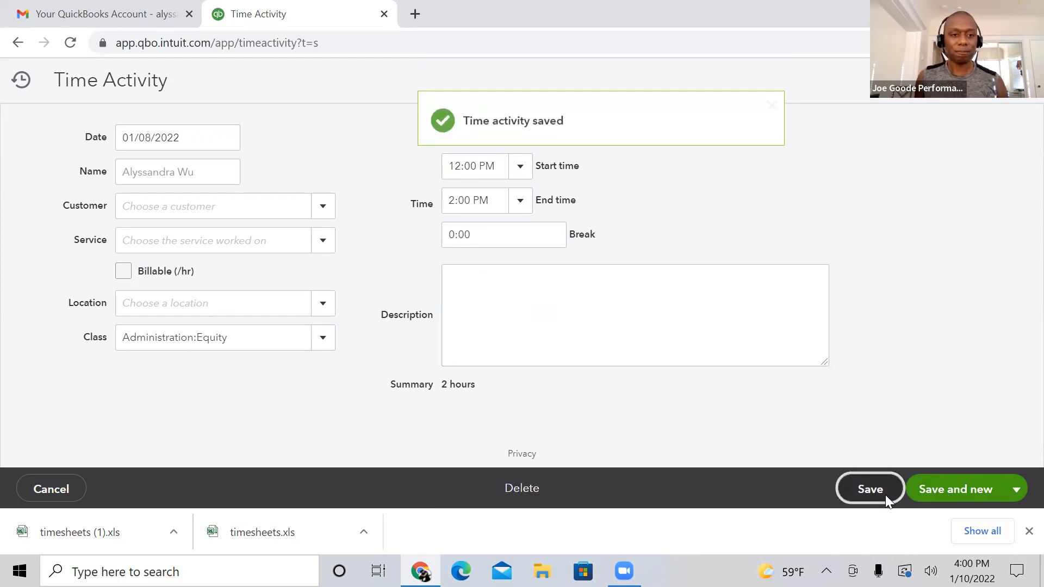
pyautogui.click(72, 493)
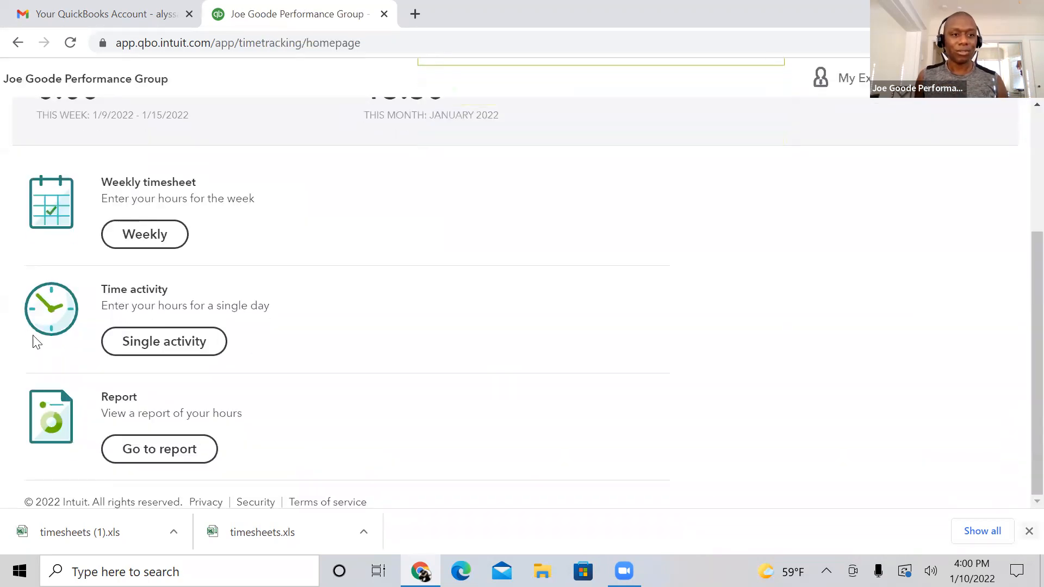
# Step: Open the report of recorded hours, review the time activities for January 1-10, 2022 and check the export options
pyautogui.click(1027, 531)
pyautogui.click(160, 499)
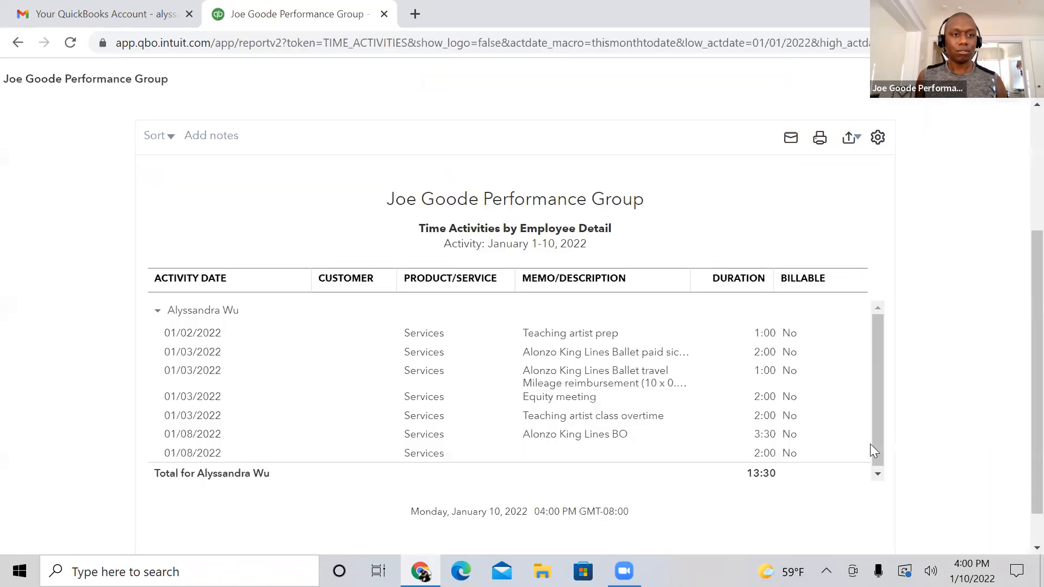
pyautogui.moveTo(1032, 388); pyautogui.dragTo(1015, 409)
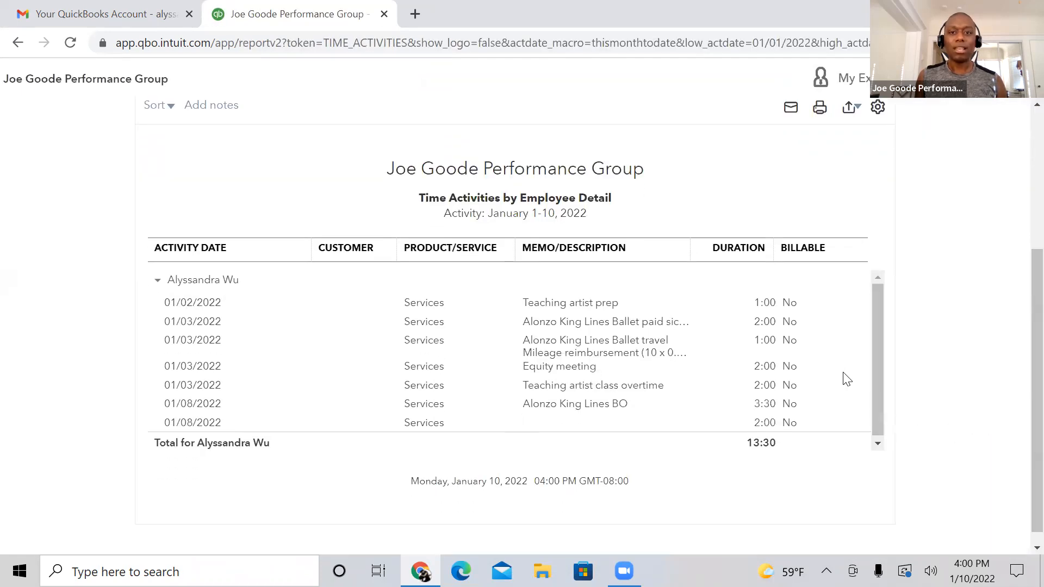
pyautogui.moveTo(876, 364); pyautogui.dragTo(866, 414)
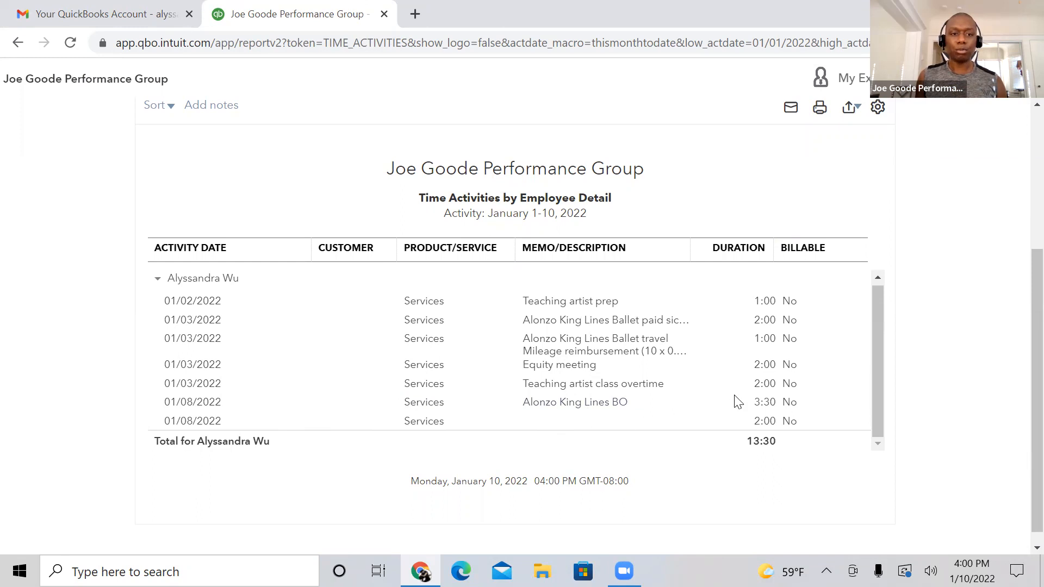
pyautogui.moveTo(879, 406); pyautogui.dragTo(879, 374)
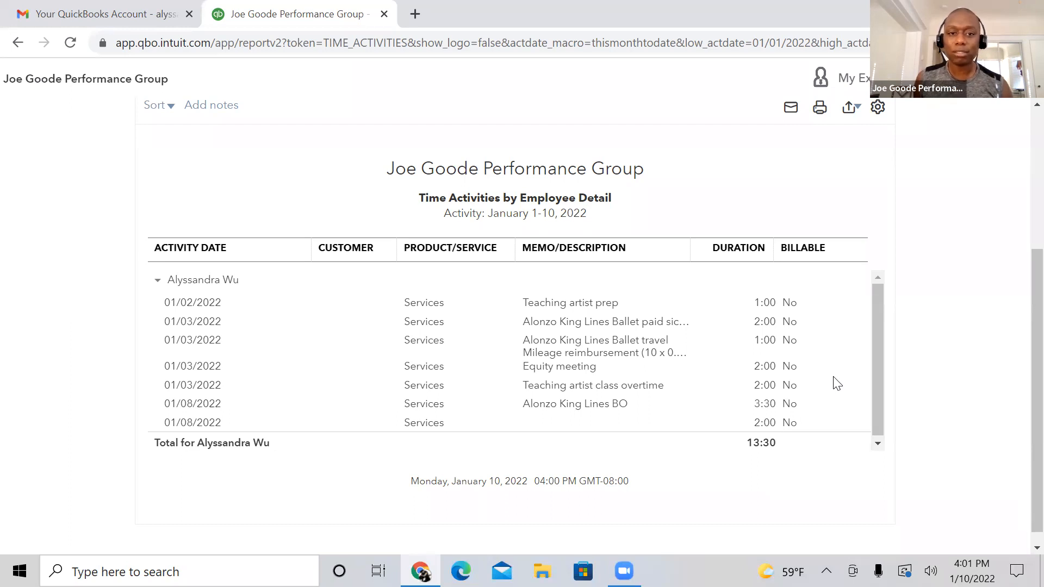
pyautogui.click(850, 107)
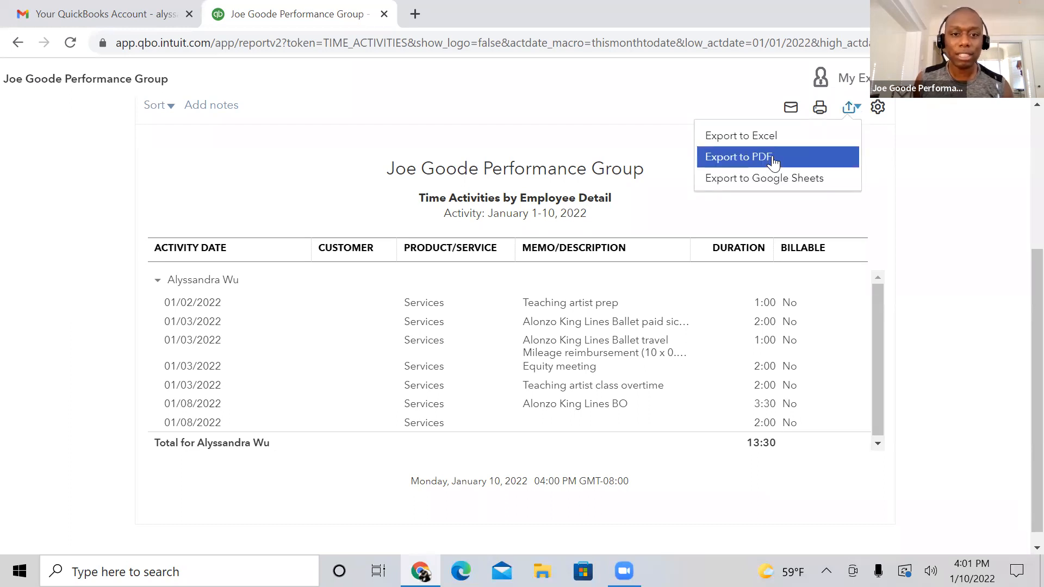
pyautogui.click(1006, 118)
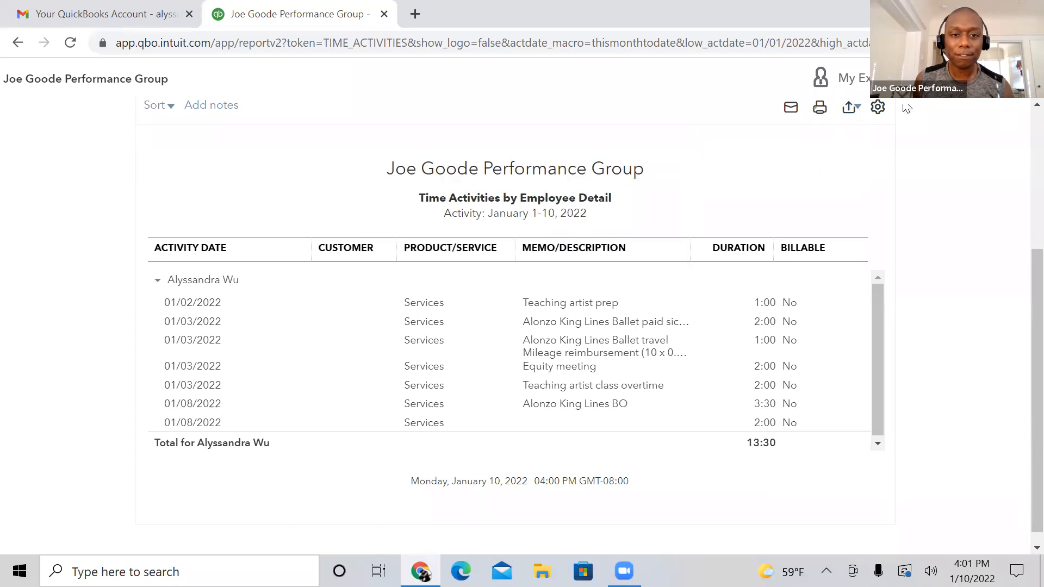
# Step: Try to add the Class column to the report, and hide and re-show the Activity Date column
pyautogui.click(877, 108)
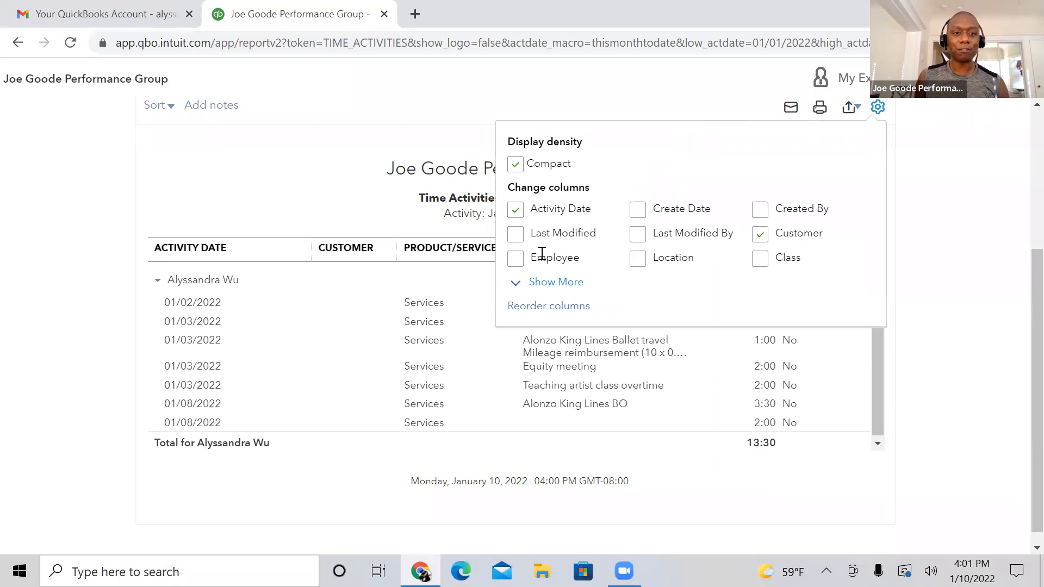
pyautogui.click(761, 260)
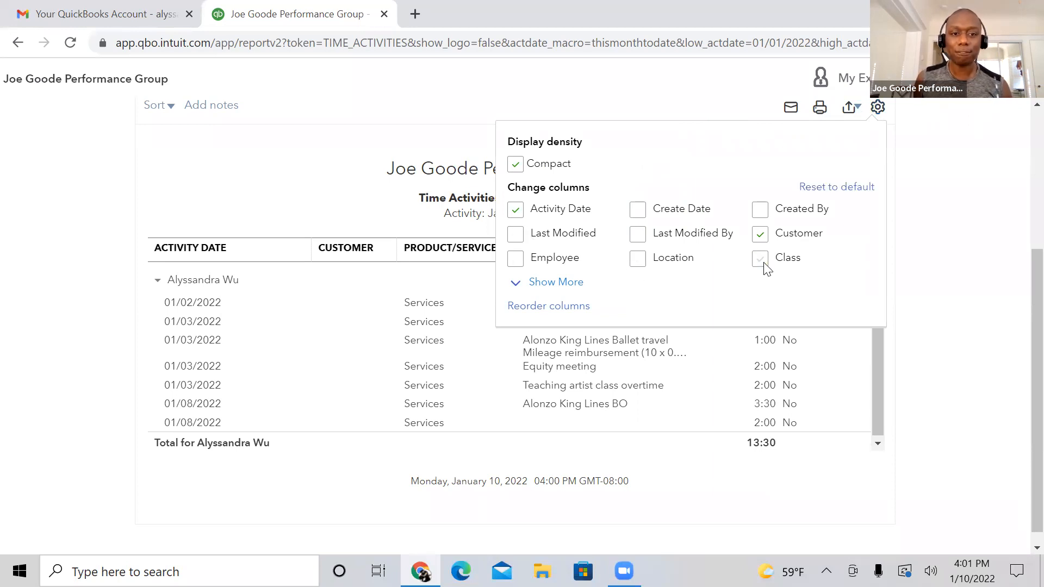
pyautogui.click(515, 210)
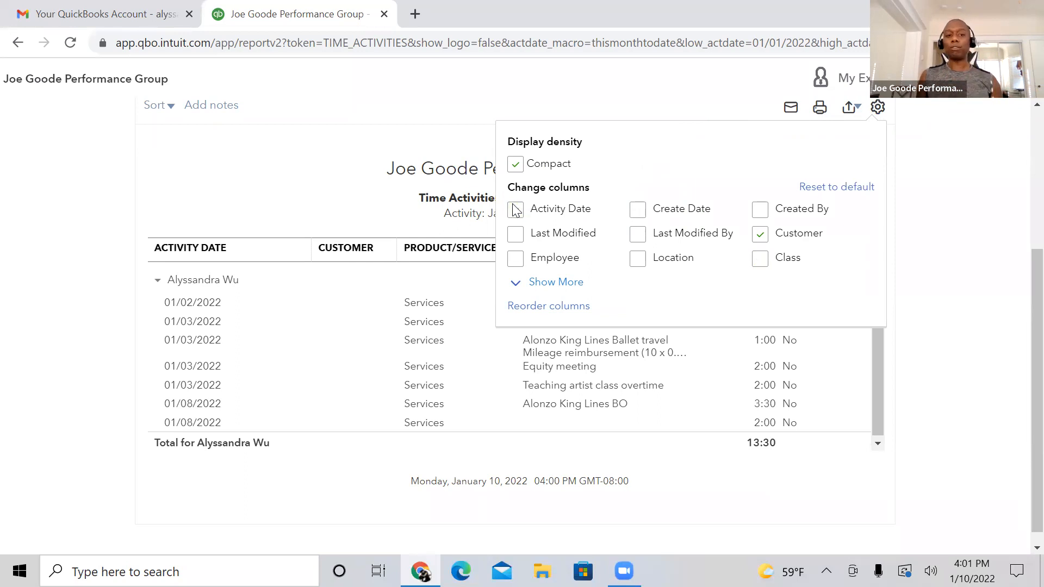
pyautogui.click(516, 210)
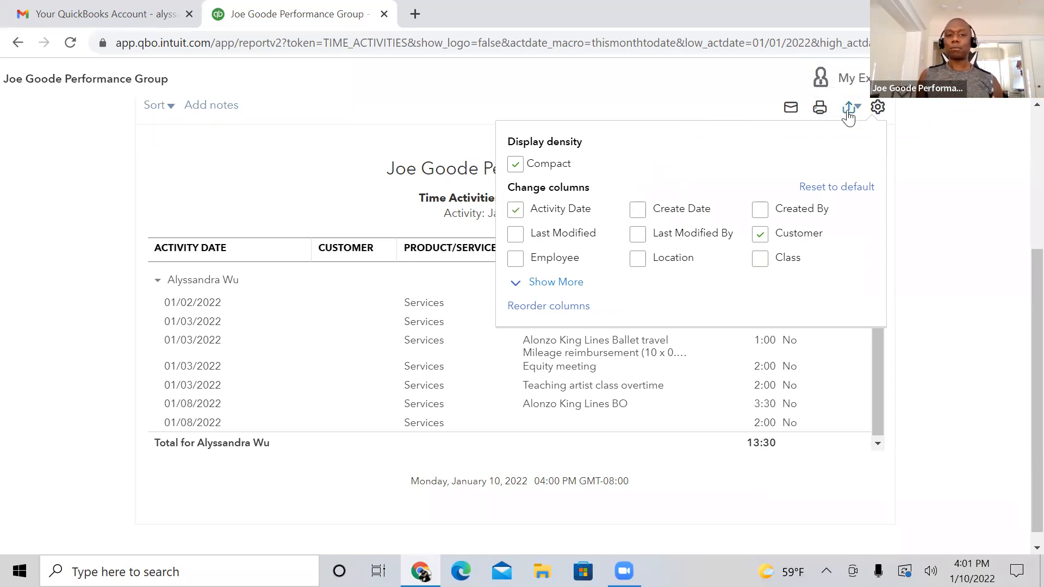
pyautogui.click(946, 134)
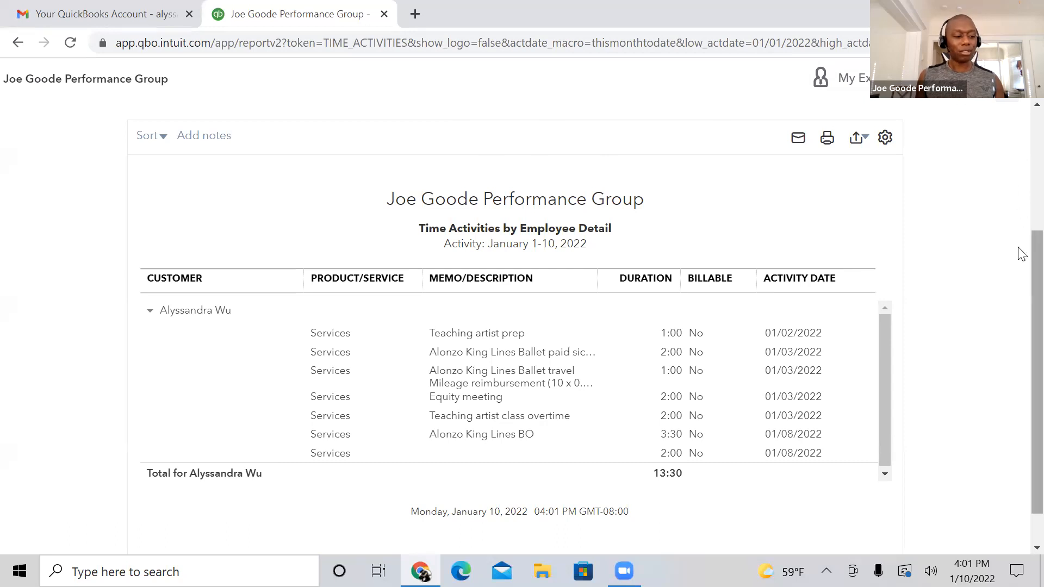
# Step: Examine the available row grouping options for the report without changing the Employee grouping
pyautogui.moveTo(1019, 248); pyautogui.dragTo(1019, 202)
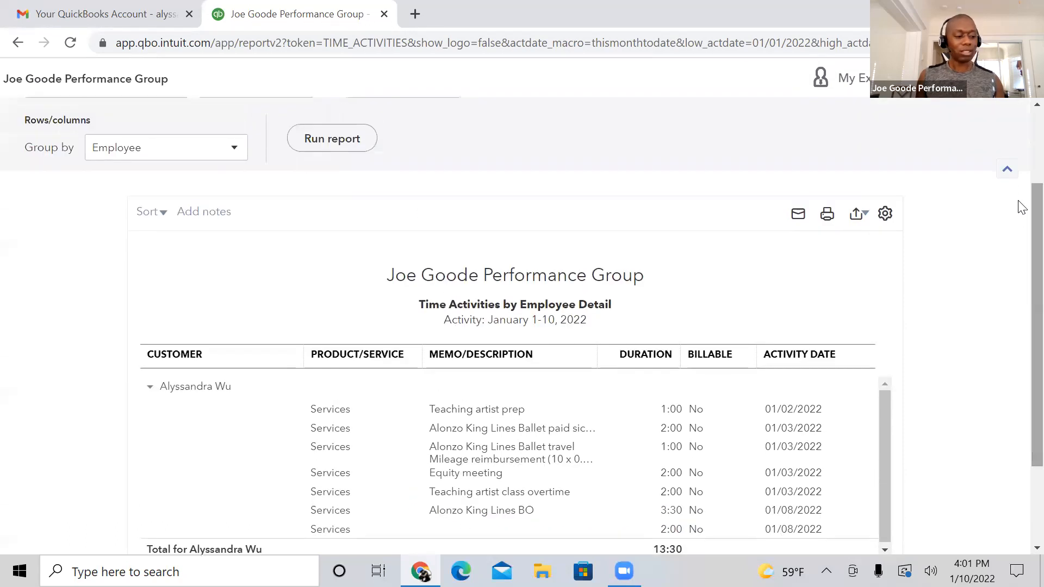
pyautogui.scroll(3, 1019, 136)
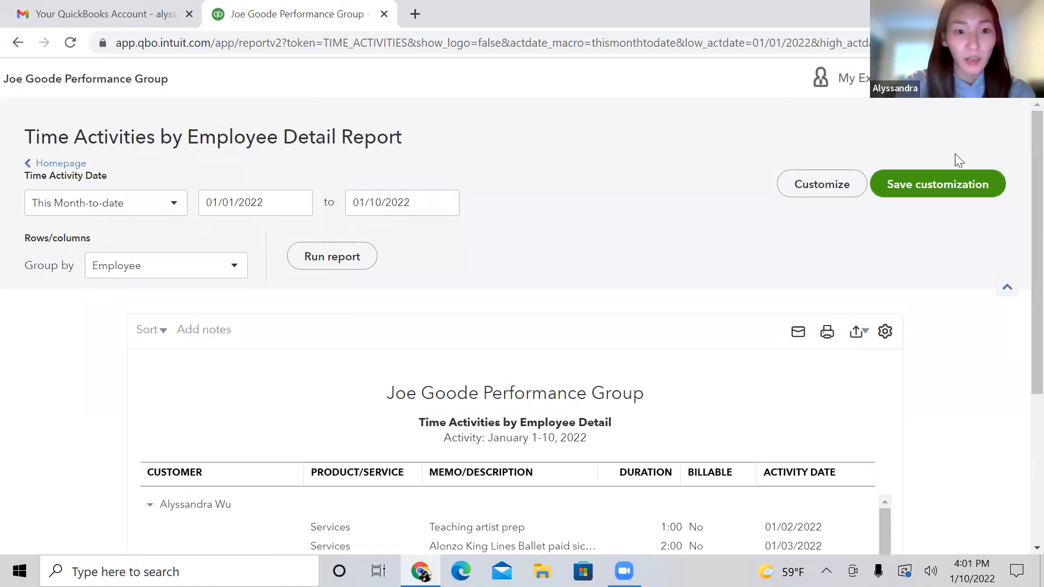
pyautogui.click(236, 272)
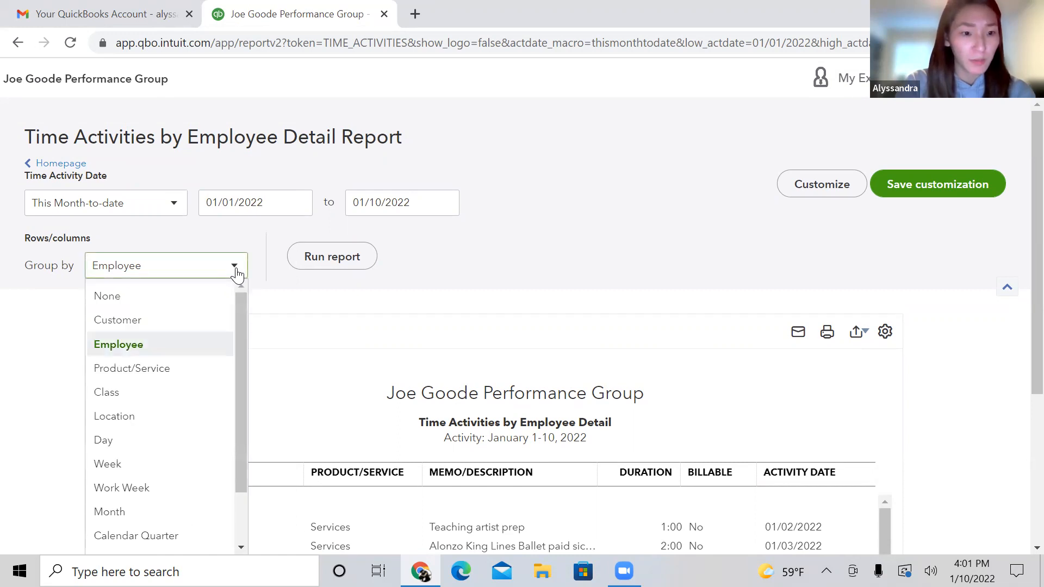
pyautogui.click(438, 323)
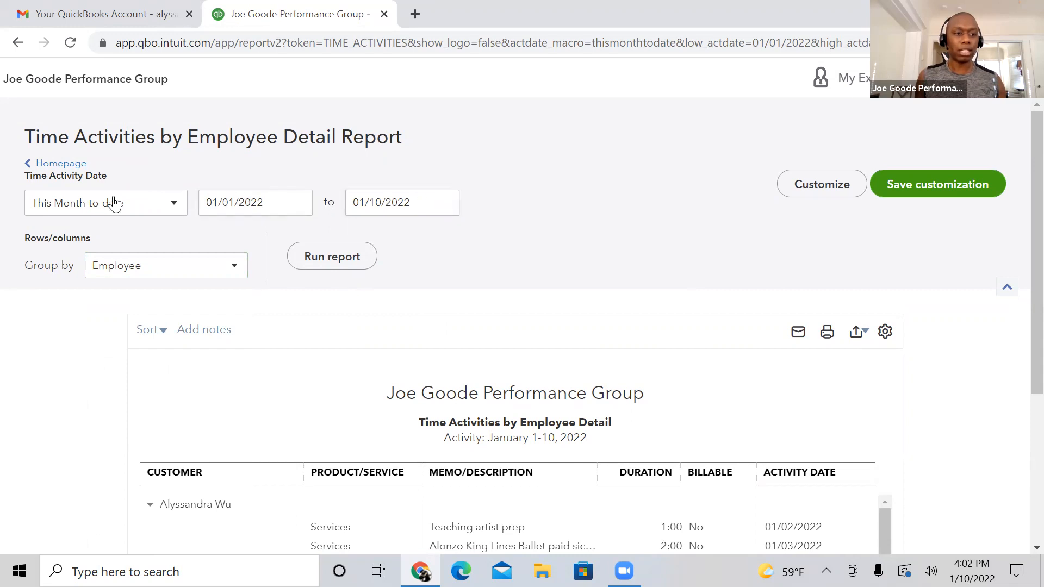
# Step: Set the report's time activity date range to Today, and change it to This Week
pyautogui.click(176, 203)
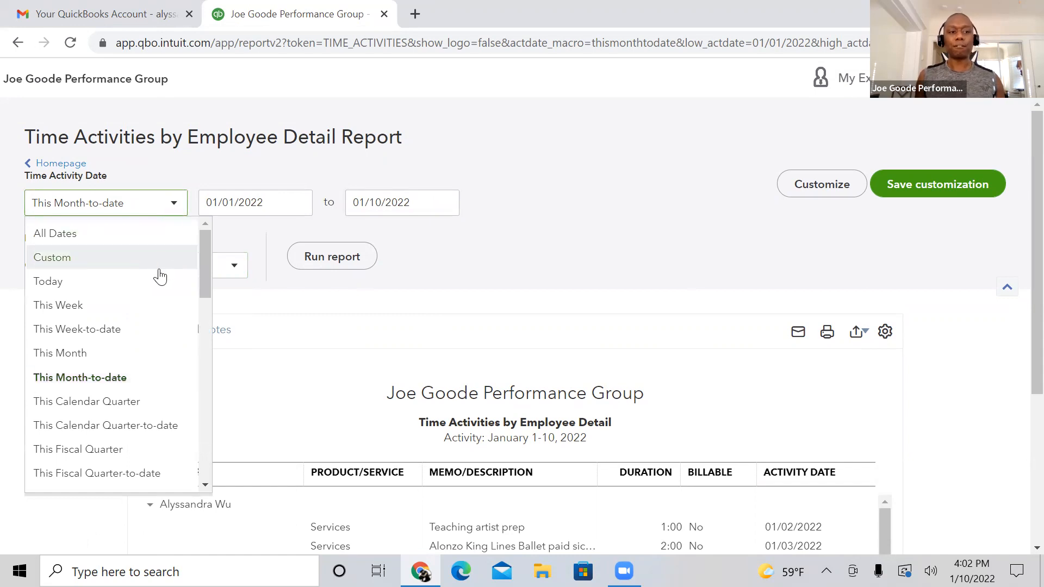
pyautogui.click(160, 282)
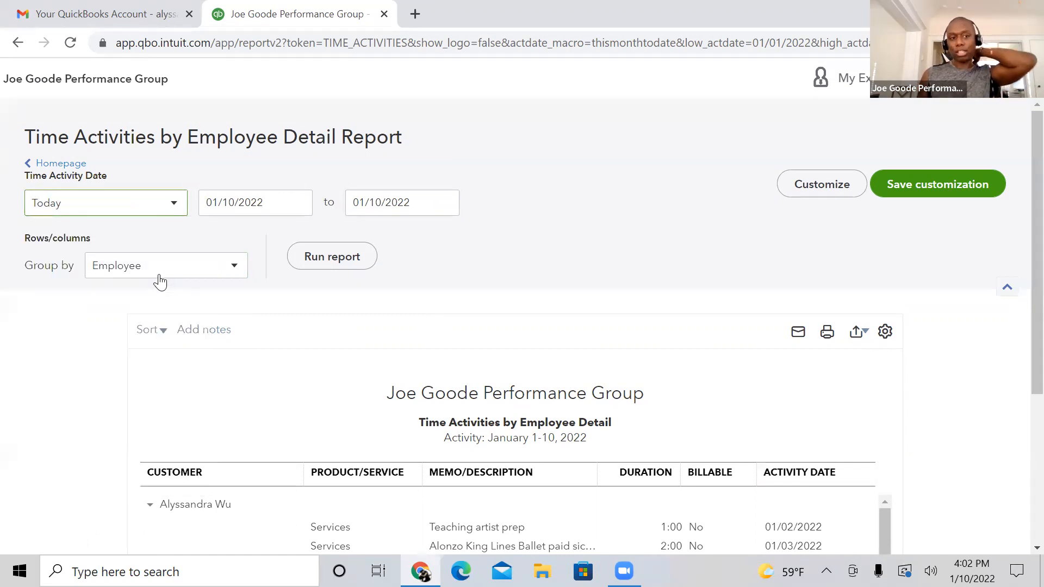
pyautogui.click(174, 203)
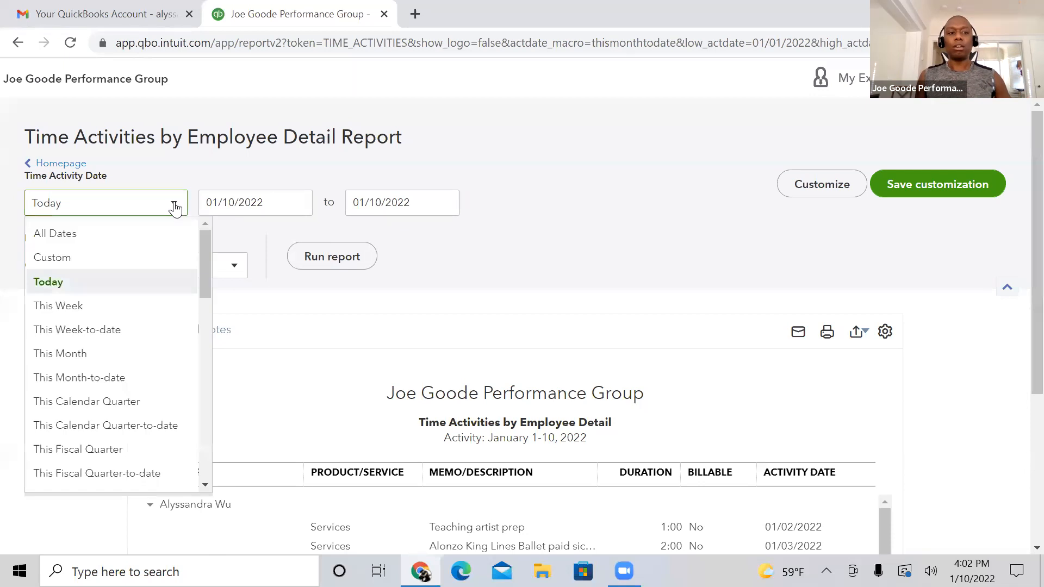
pyautogui.click(123, 308)
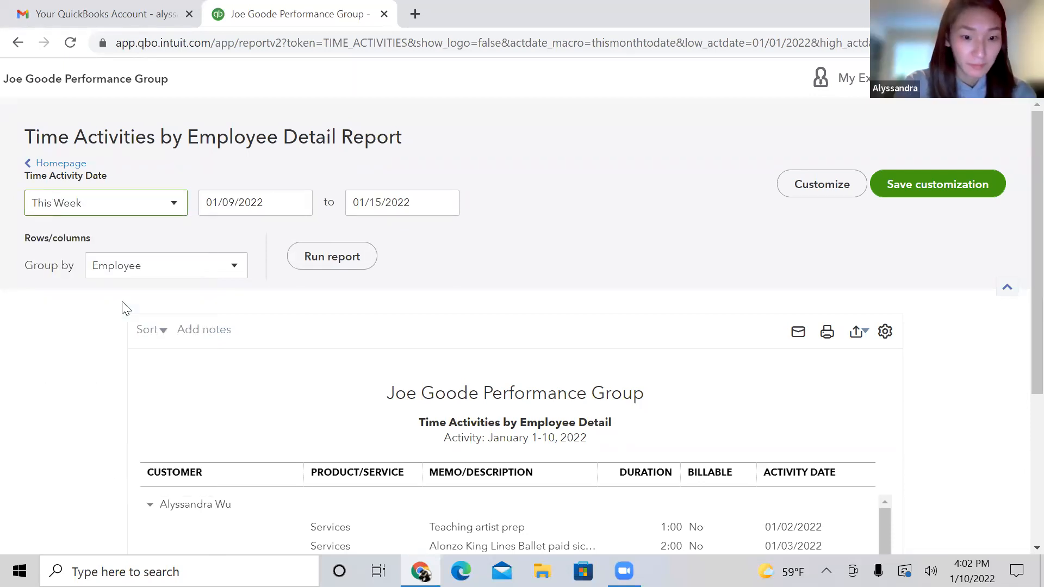
pyautogui.scroll(-1, 1021, 266)
pyautogui.scroll(1, 1021, 266)
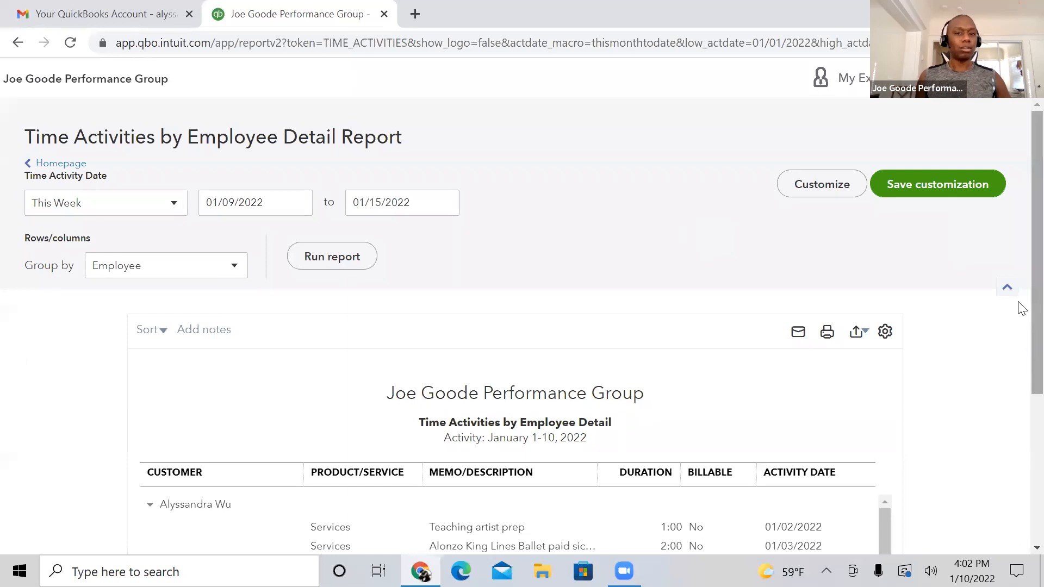
pyautogui.scroll(-3, 1019, 369)
pyautogui.scroll(3, 1018, 326)
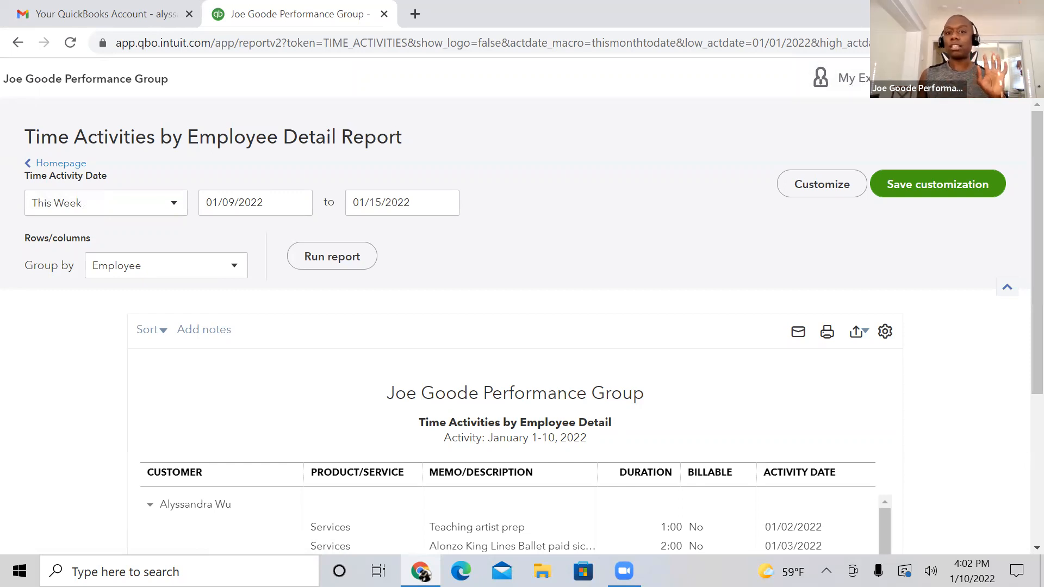
pyautogui.click(1018, 79)
pyautogui.click(741, 218)
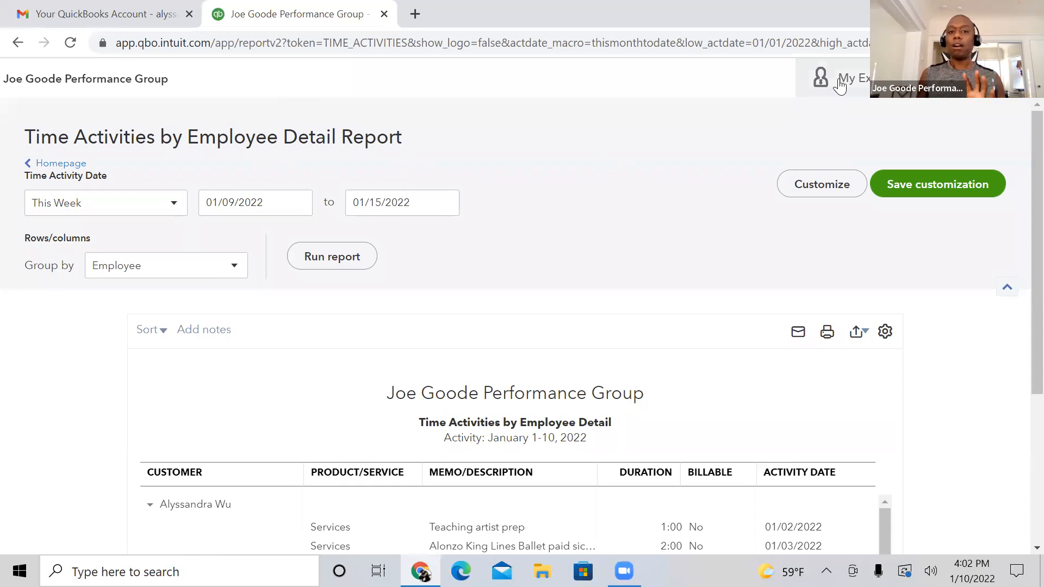
pyautogui.click(839, 86)
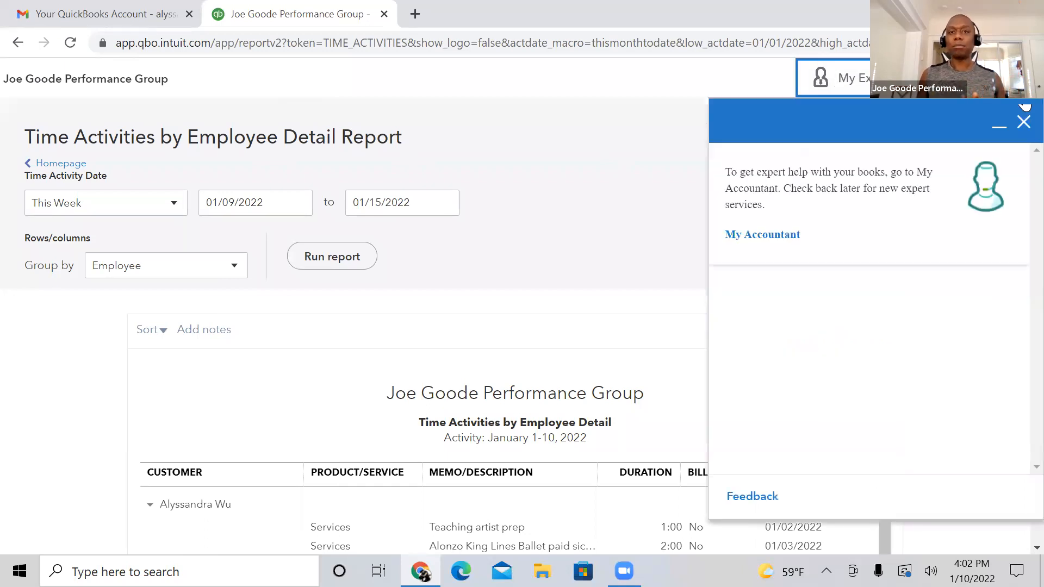
pyautogui.click(1024, 125)
pyautogui.tripleClick(1016, 249)
pyautogui.click(1013, 244)
pyautogui.scroll(-5, 1019, 245)
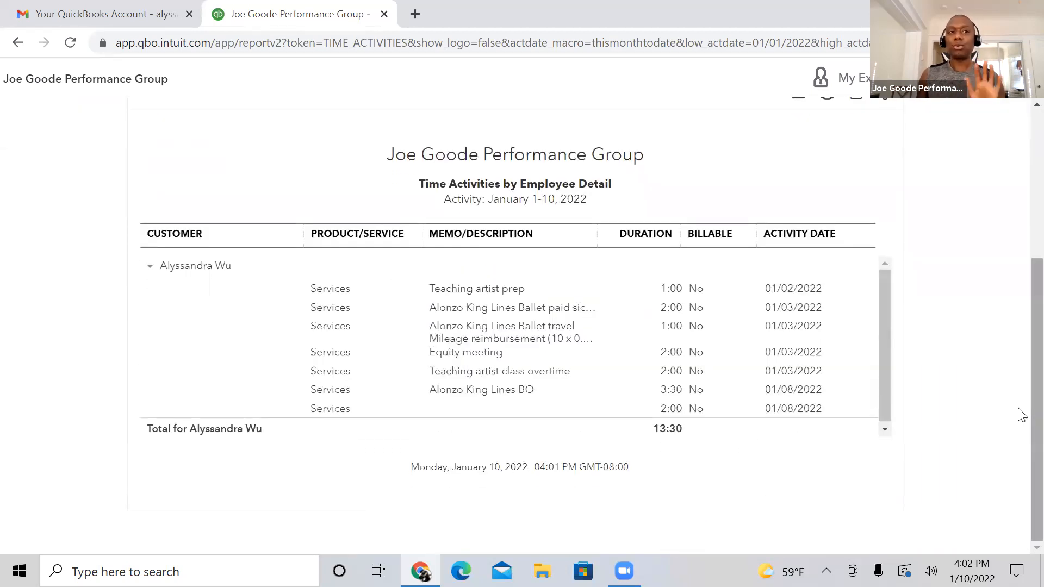
pyautogui.scroll(2, 1020, 347)
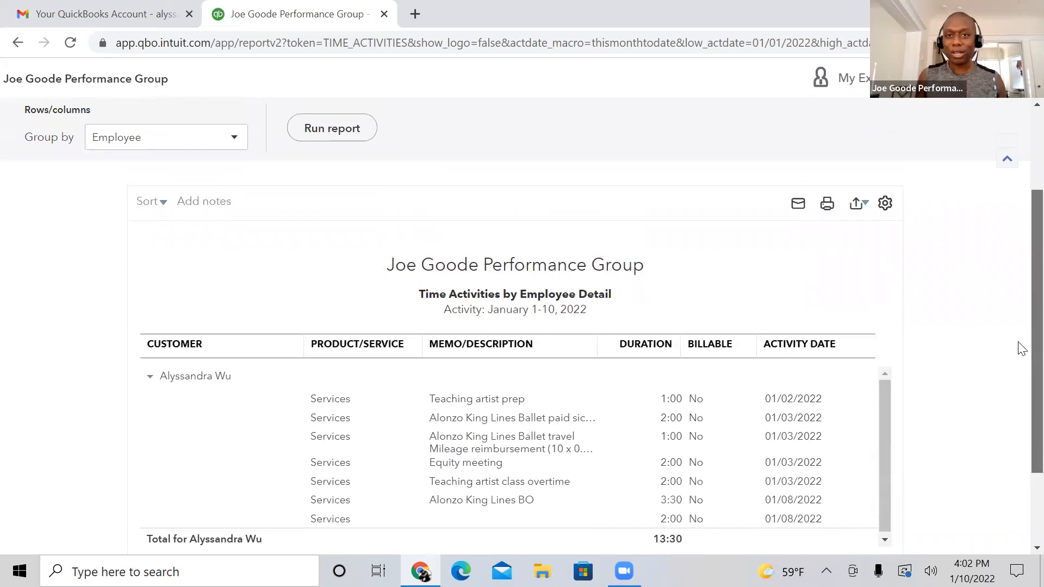
pyautogui.scroll(2, 1020, 338)
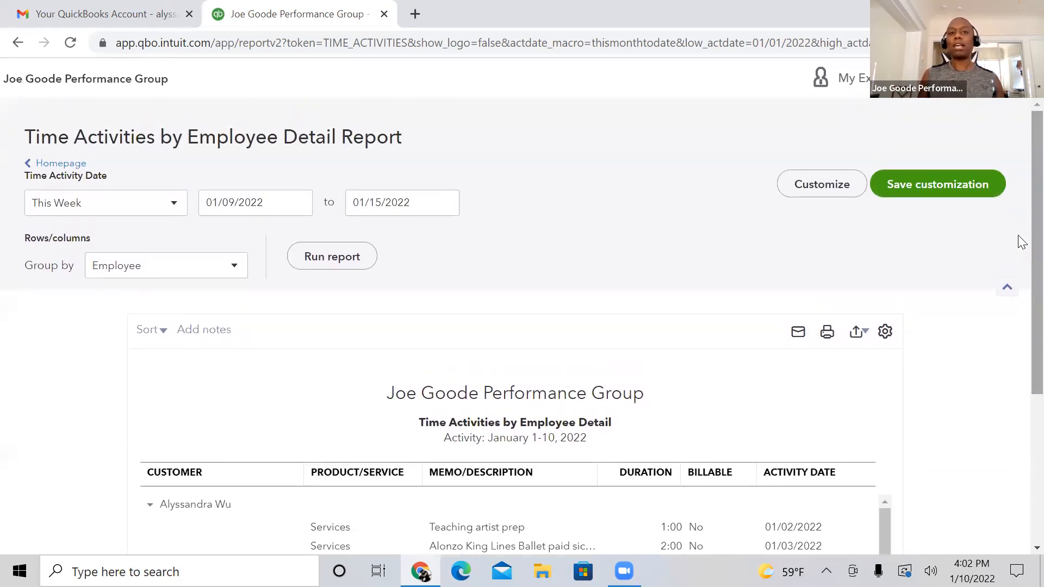